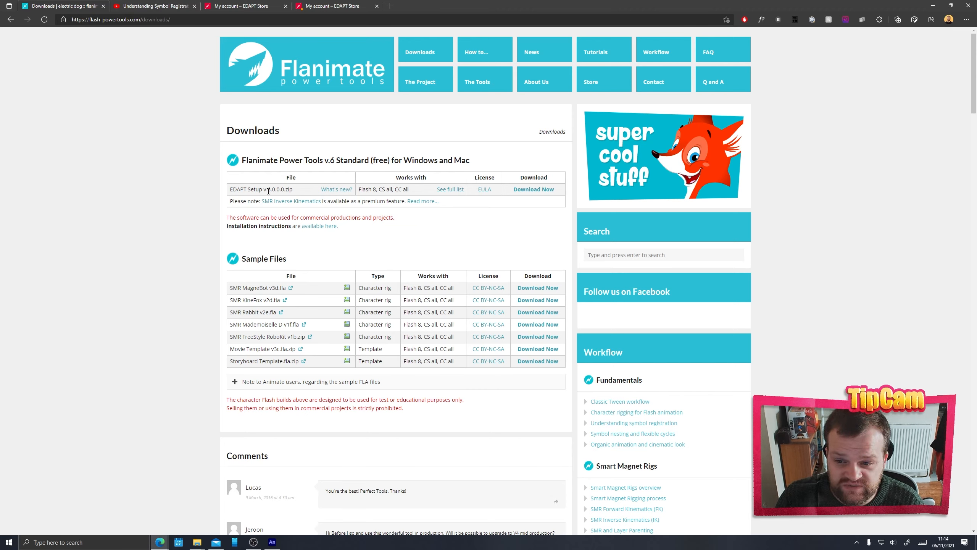
left_click_drag(268, 190, 418, 191)
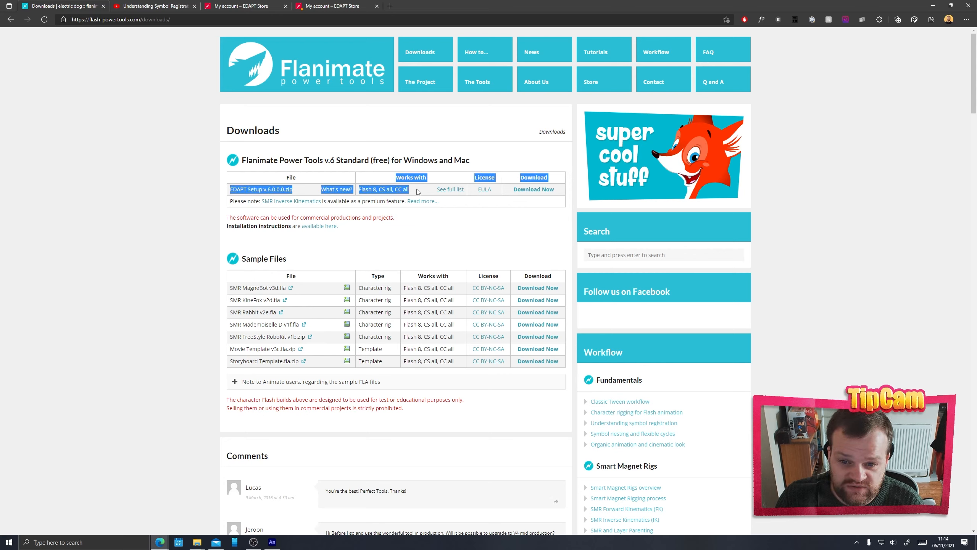
left_click(419, 191)
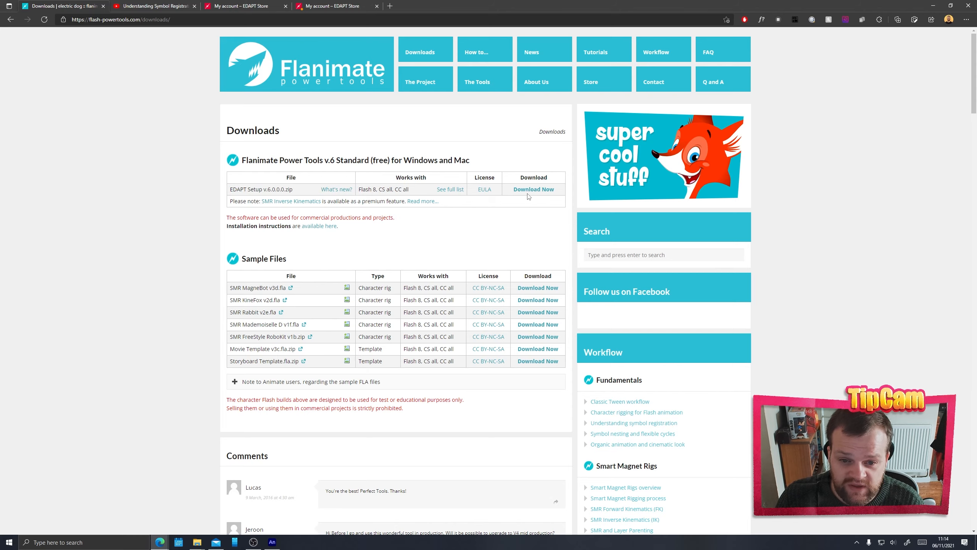
Switch to File Explorer and locate the Install-Uninstall EDAPT.jsfl script in the EDAPT 6.0.0 folder.
mouse_move(200, 543)
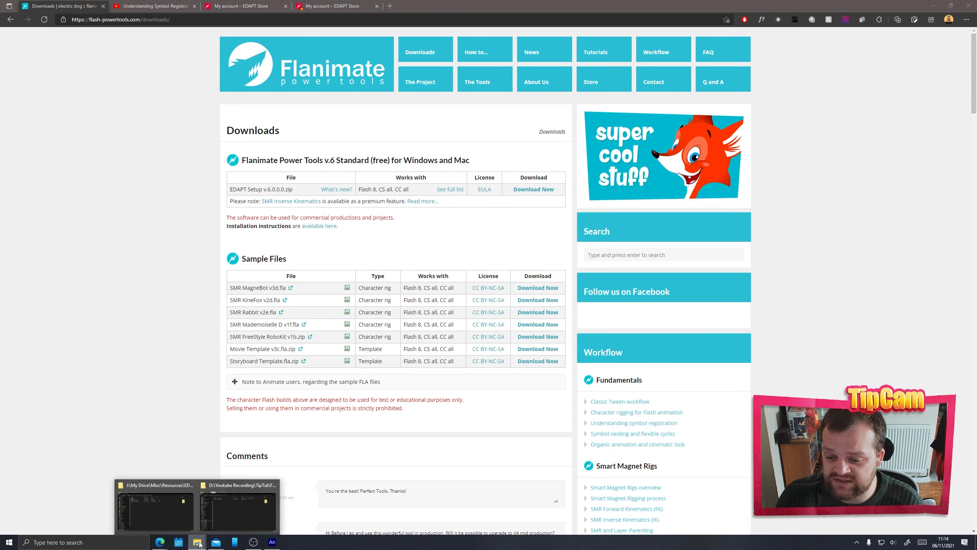
left_click(171, 512)
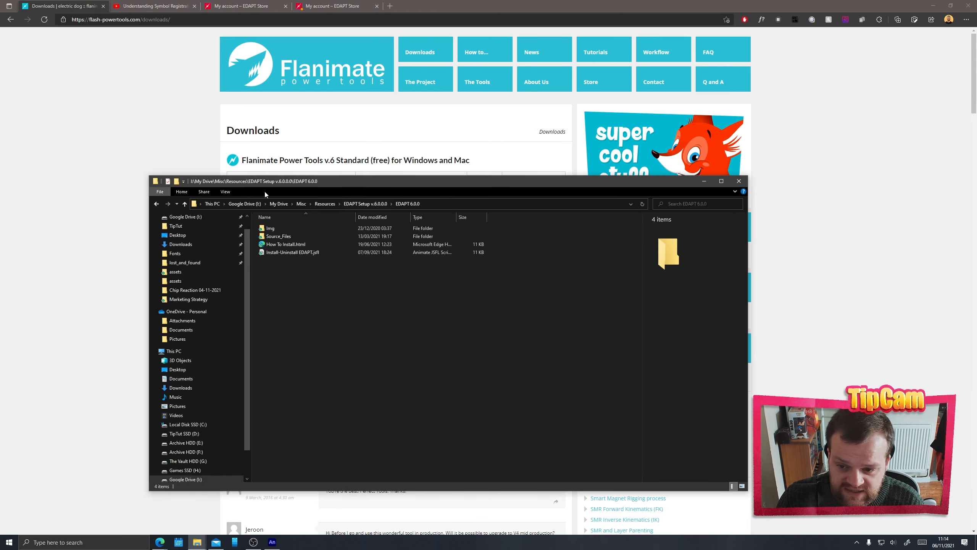
left_click(317, 254)
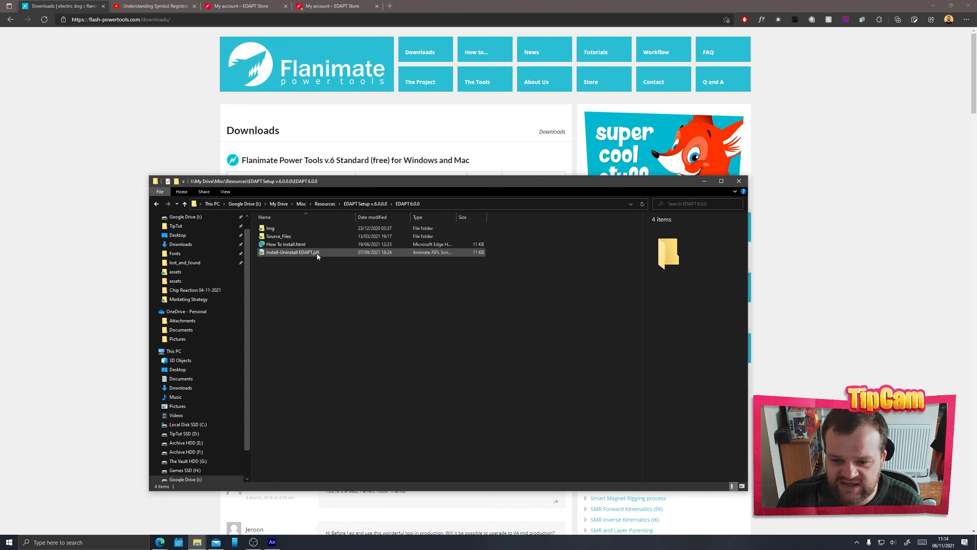
double_click(316, 254)
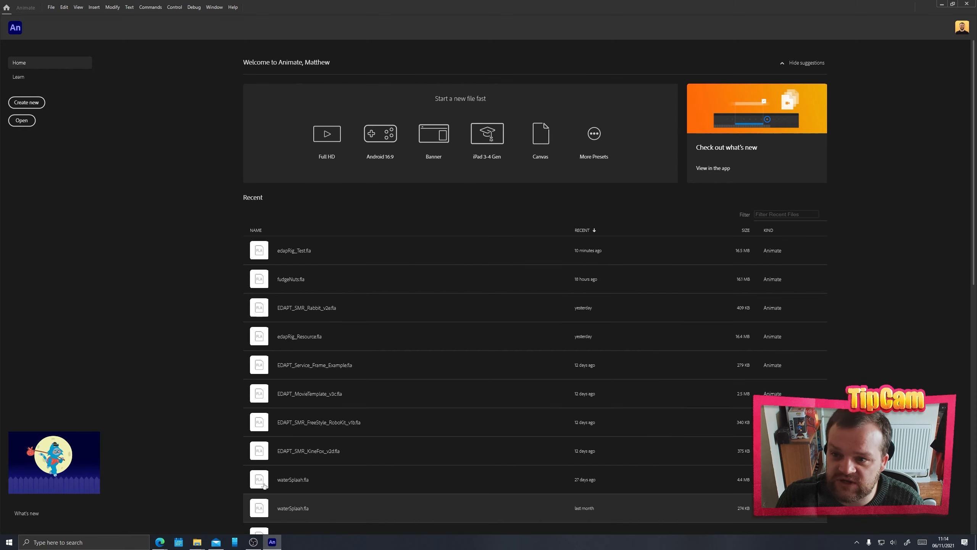
Switch to Animate and run the command script Install-Uninstall EDAPT.jsfl from I:\My Drive\Misc\Resources\EDAPT Setup v.6.0.0.0\EDAPT 6.0.0.
left_click(151, 8)
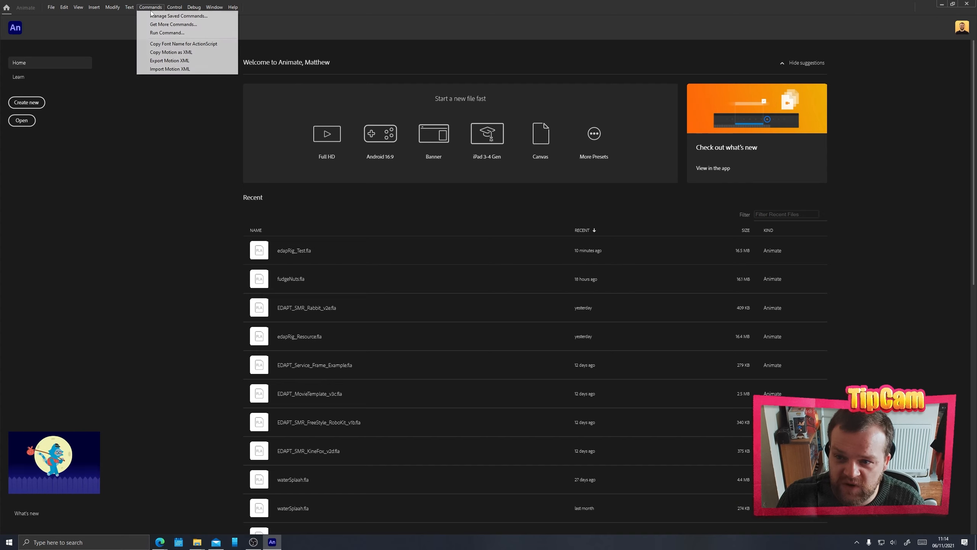
left_click(158, 33)
left_click(245, 111)
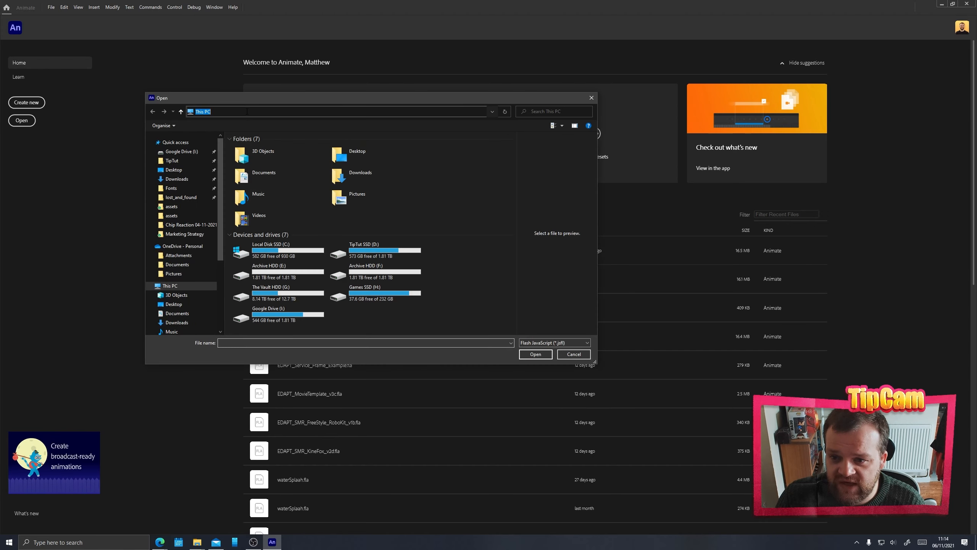
type("I:\\My Drive\\Misc\\Resources\\EDAPT Setup v.6.0.0.0\\EDAPT 6.0.0")
key("Return")
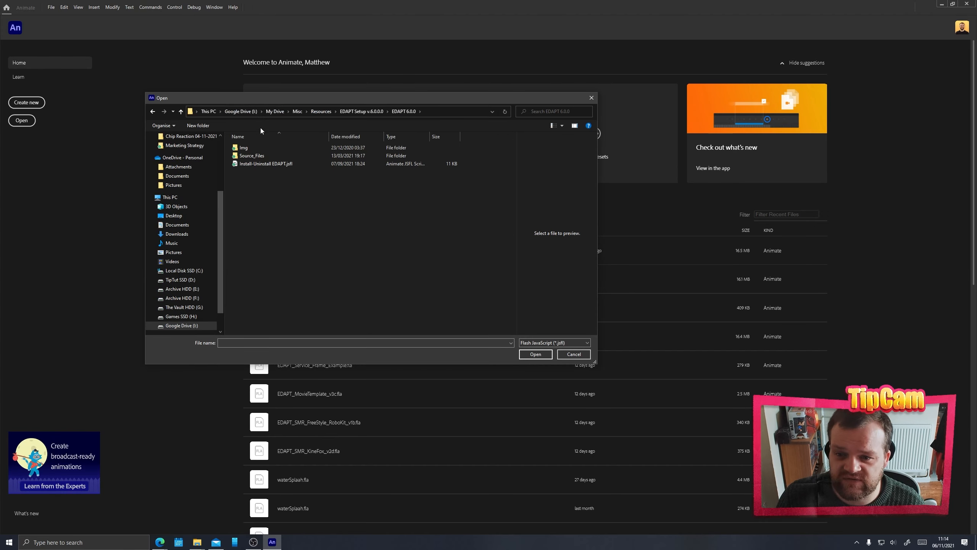
left_click(278, 164)
left_click(534, 354)
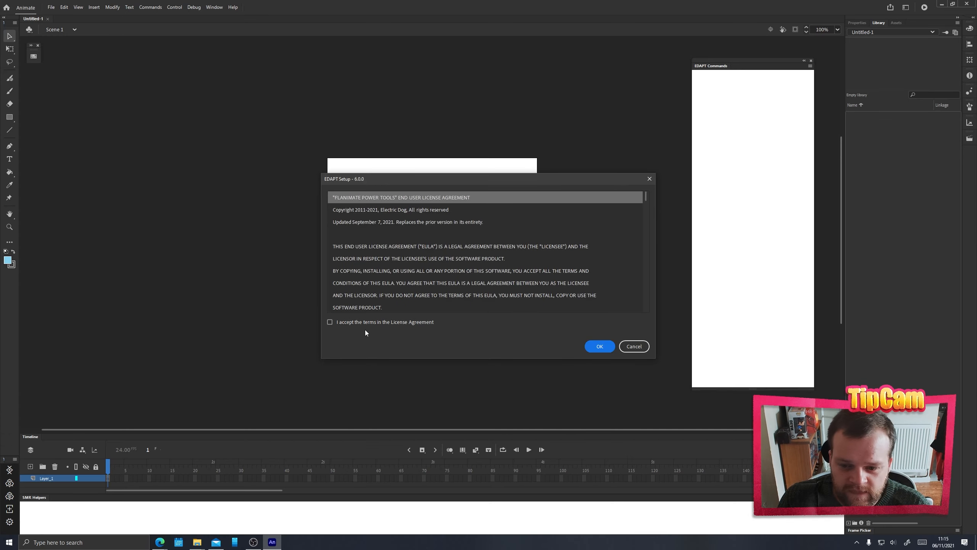
Accept the terms of the Flanimate Power Tools license agreement and confirm the EDAPT 6.0.0 setup.
left_click(330, 323)
left_click_drag(647, 197, 650, 326)
left_click(594, 347)
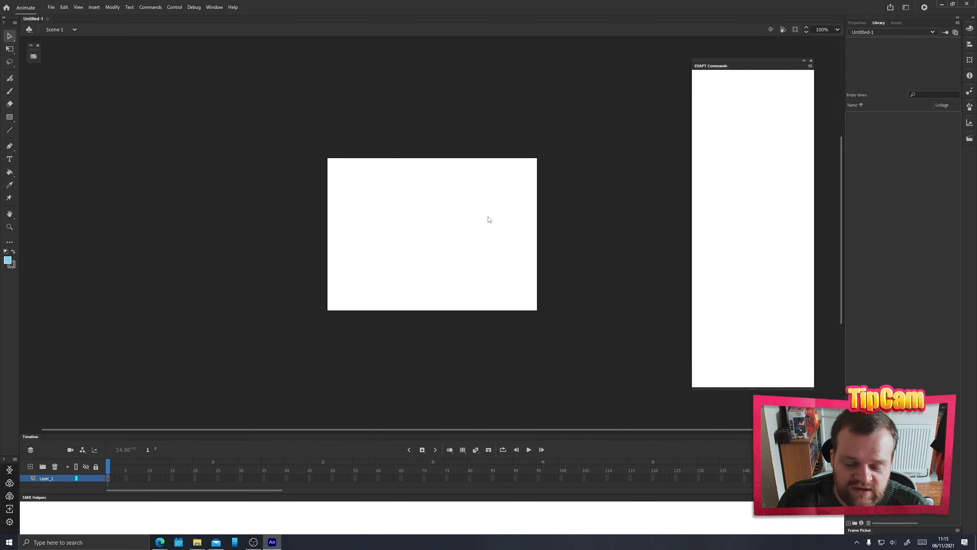
left_click(521, 284)
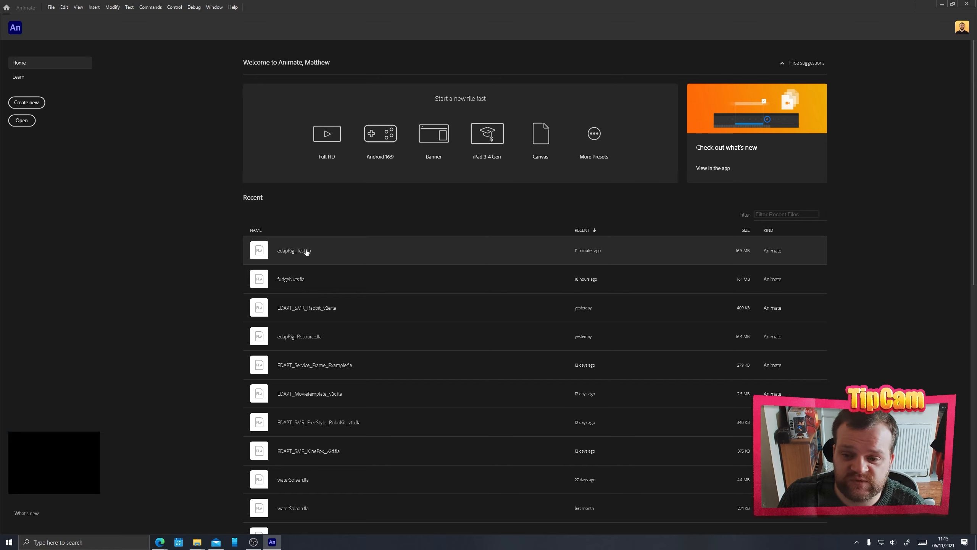
Open the recent file edapRig_Test.fla and show where the installed extensions are listed.
left_click(294, 250)
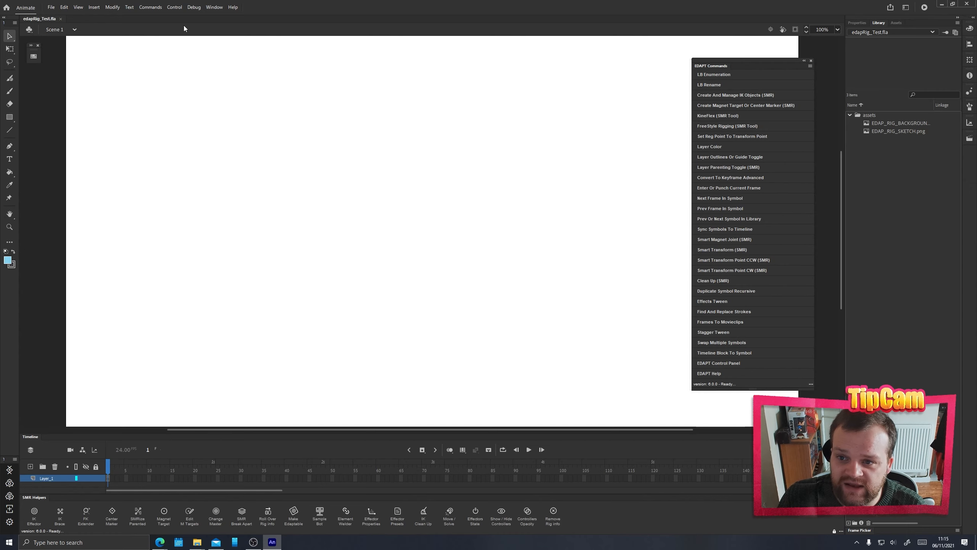
left_click(214, 8)
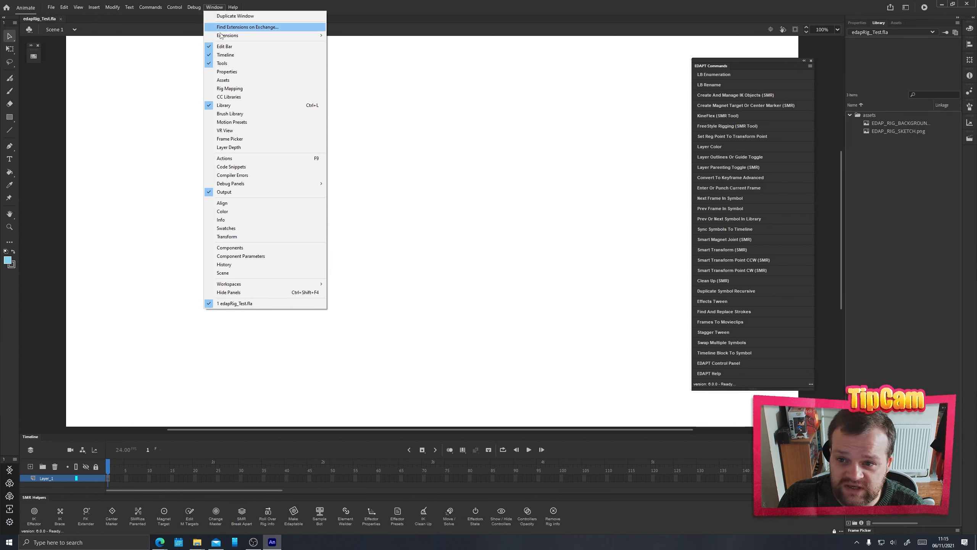
mouse_move(293, 35)
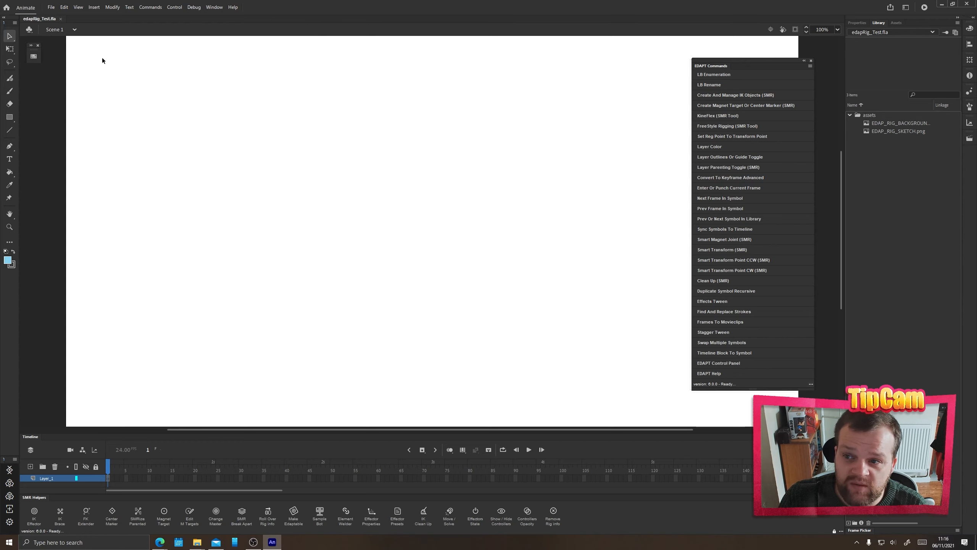
Choose EDAPT CC shortcuts v6 as the keyboard layout preset.
left_click(64, 8)
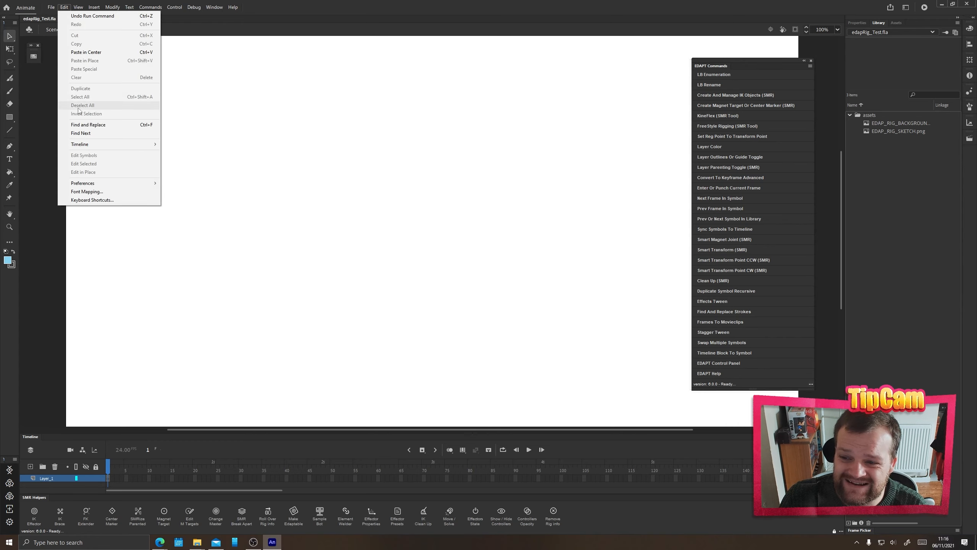
left_click(108, 201)
left_click(461, 197)
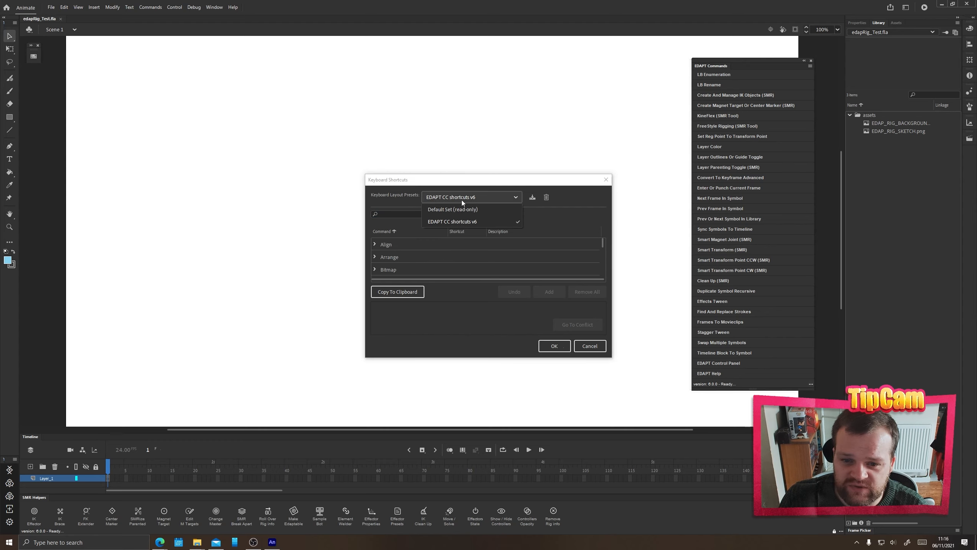
left_click(474, 221)
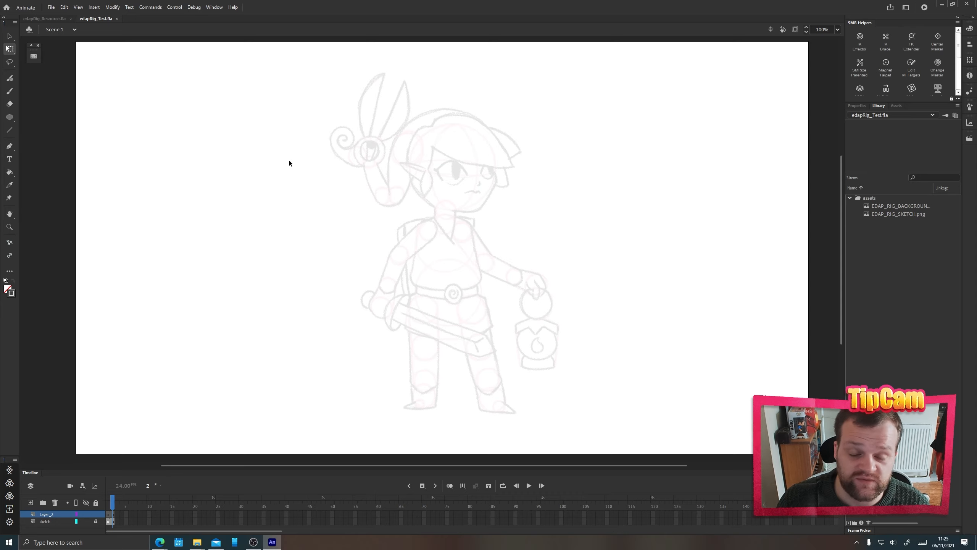
Examine the character sketch up close, including the head, torso, arms, legs and the circles marking its joints.
left_click_drag(288, 161, 291, 170)
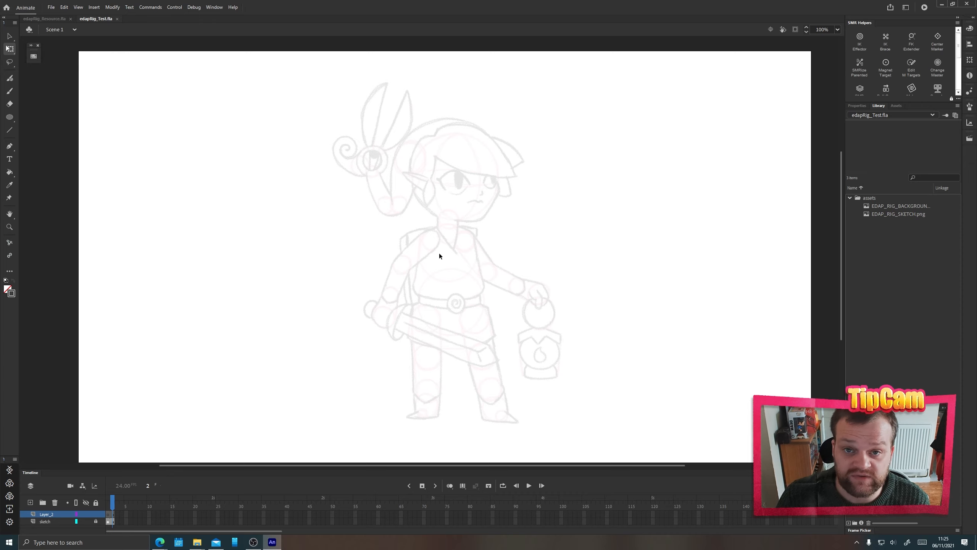
left_click_drag(362, 313, 349, 292)
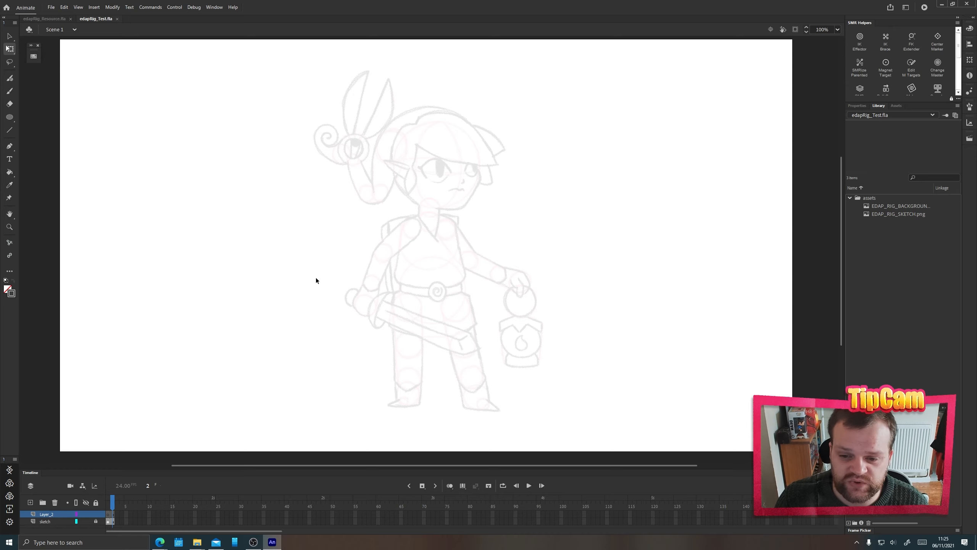
key("ctrl+=")
left_click_drag(422, 248, 422, 303)
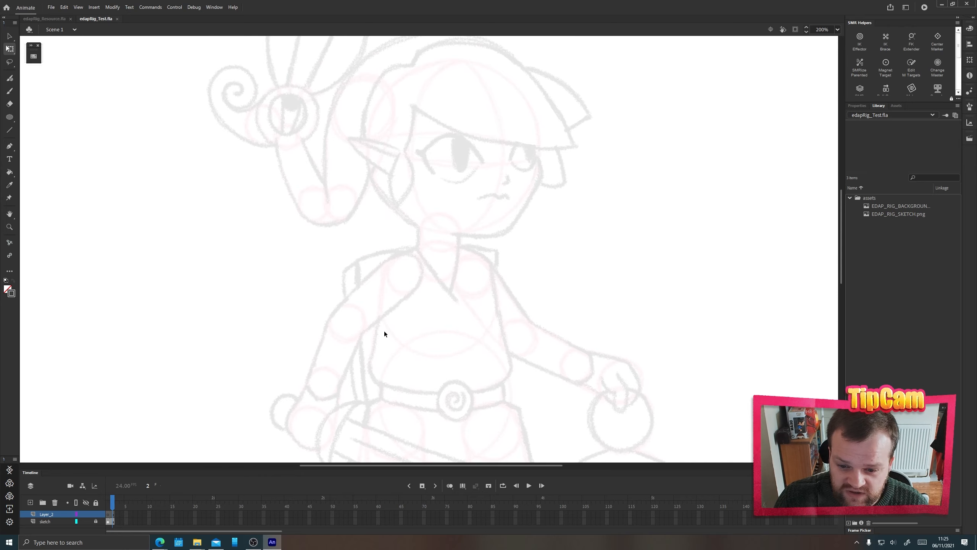
left_click_drag(418, 393, 368, 179)
left_click_drag(451, 132, 457, 193)
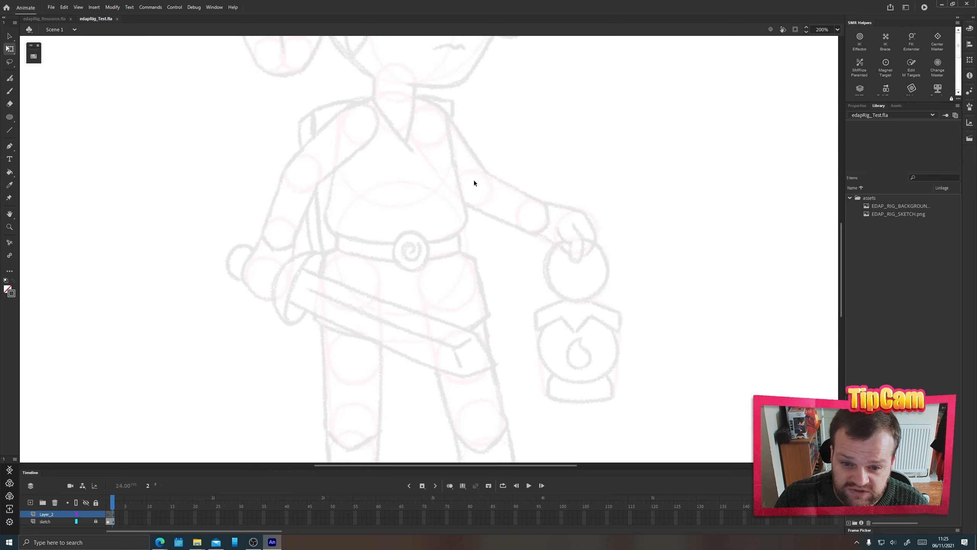
left_click_drag(391, 167, 419, 320)
left_click_drag(356, 262, 396, 288)
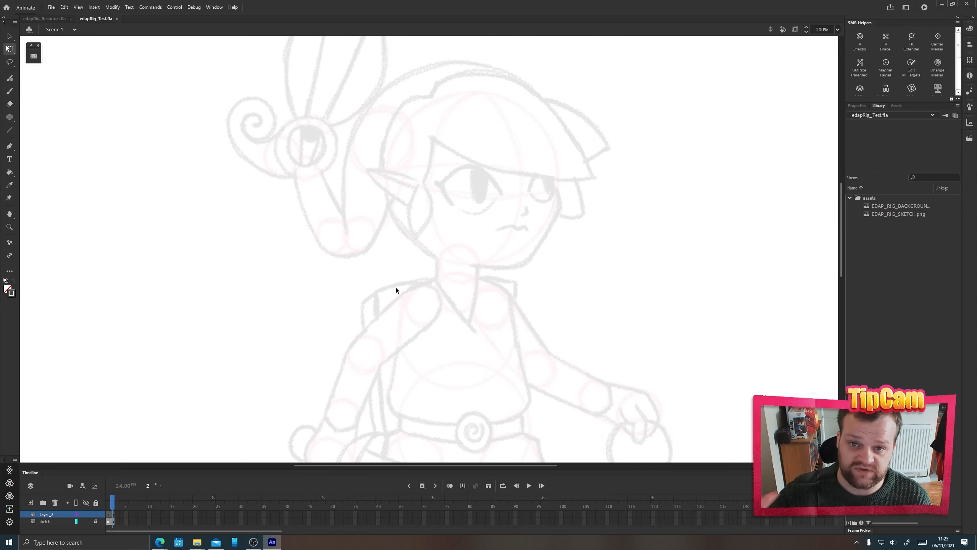
left_click_drag(367, 395, 337, 251)
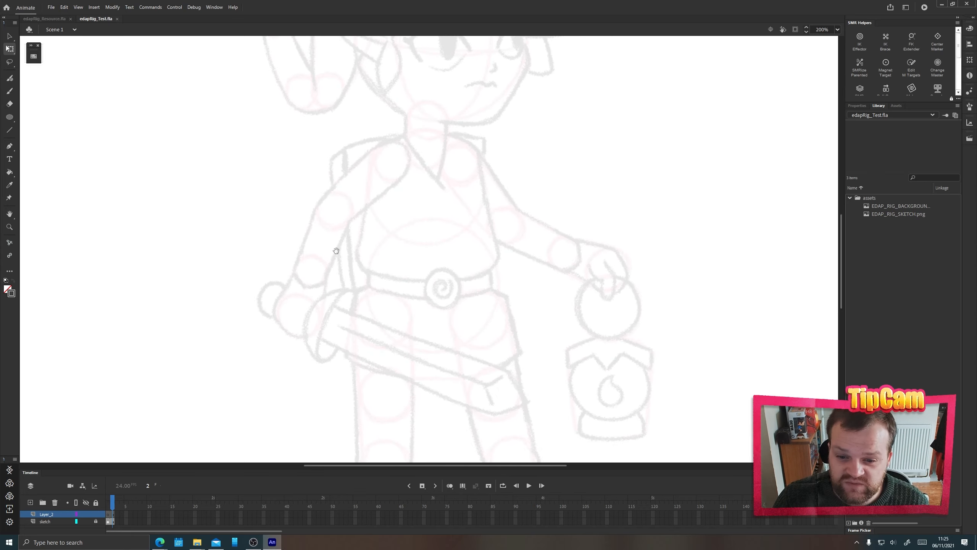
left_click_drag(385, 326, 381, 293)
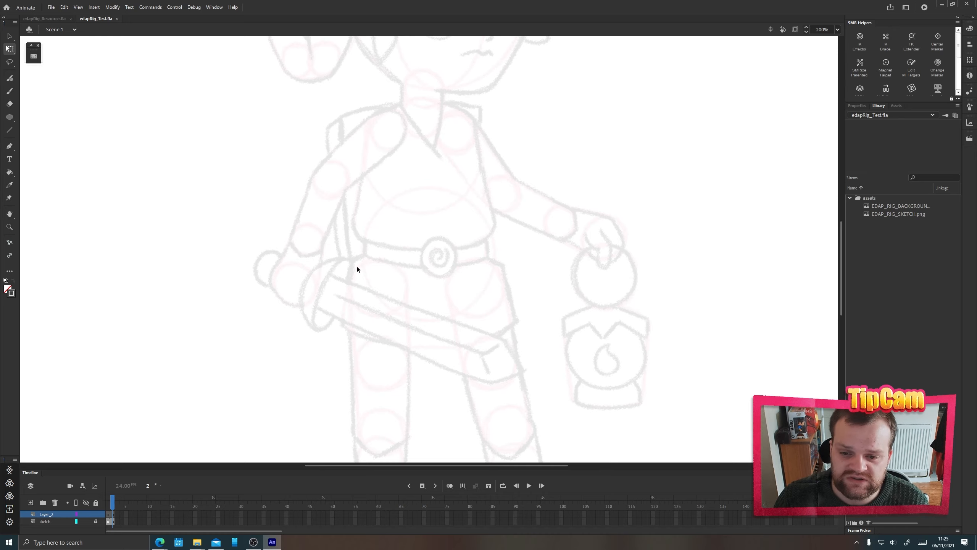
scroll(390, 277, "up", 4)
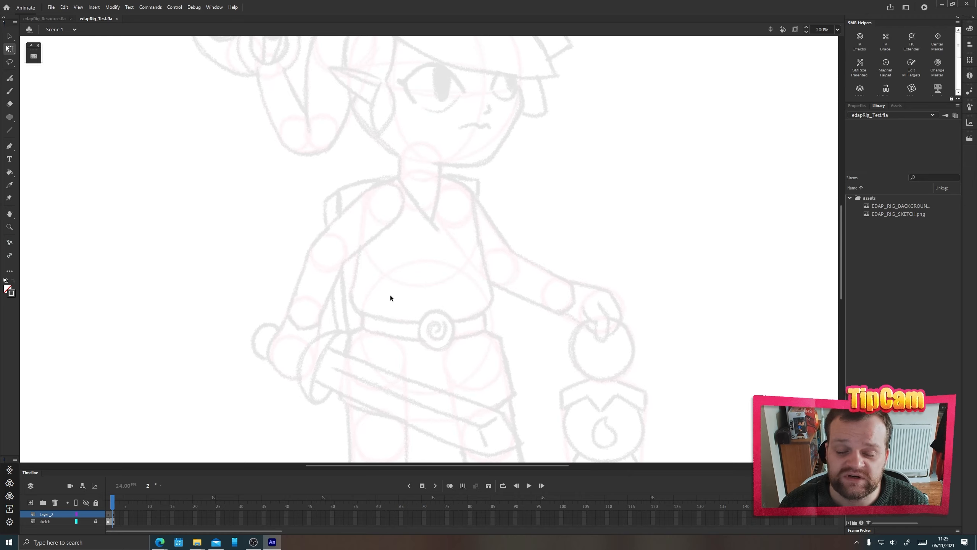
scroll(375, 347, "down", 3)
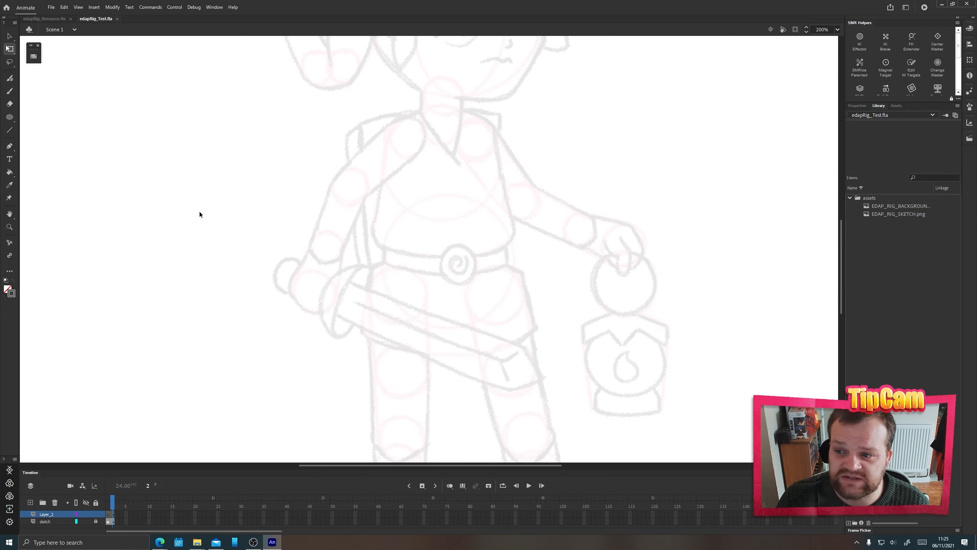
Draw an unfilled circle about 174 px across over the character's waist on Layer_2, using a stroke size of 1.
left_click(10, 117)
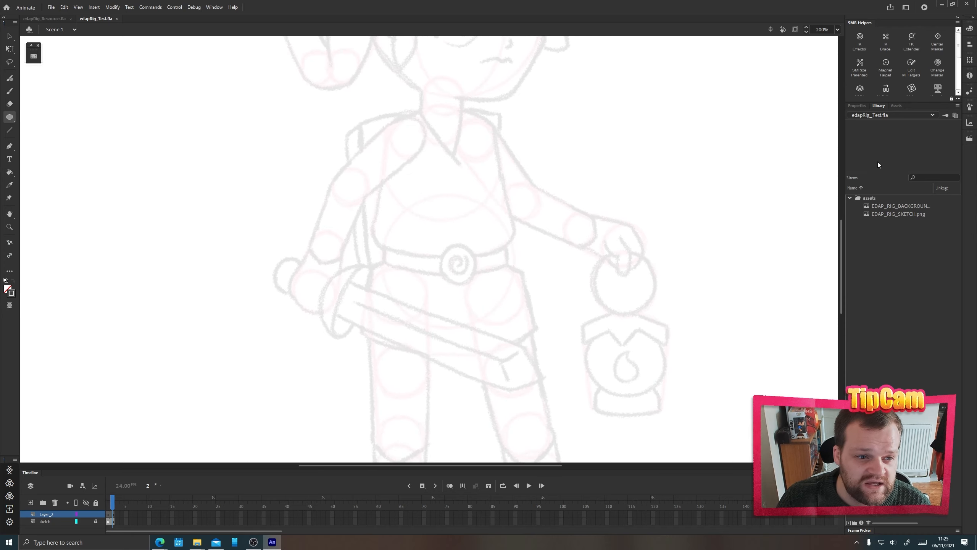
left_click(857, 105)
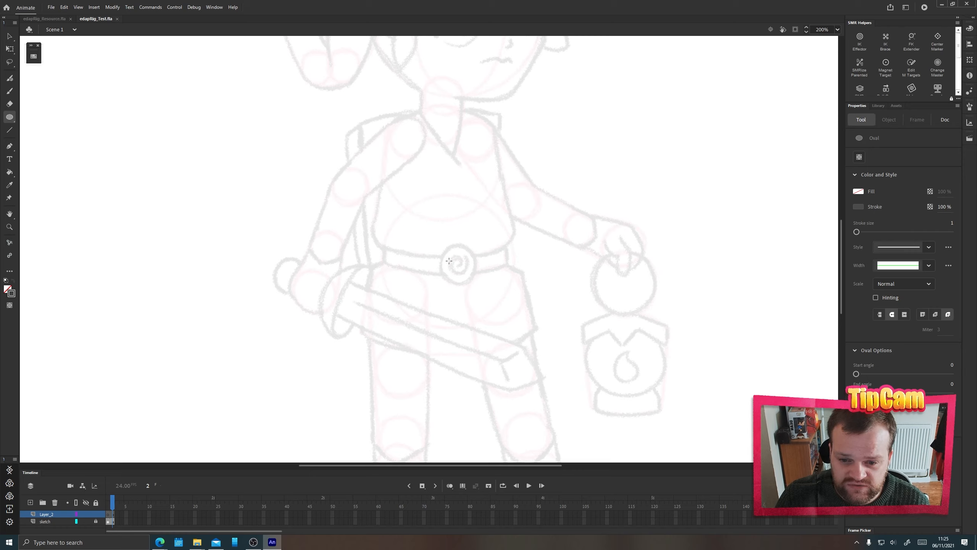
mouse_move(448, 260)
left_mouse_down()
mouse_move(423, 228)
mouse_move(443, 240)
mouse_move(385, 192)
left_mouse_up()
Convert the waist circle to a drawing object and nudge it 1 px to the left.
key("v")
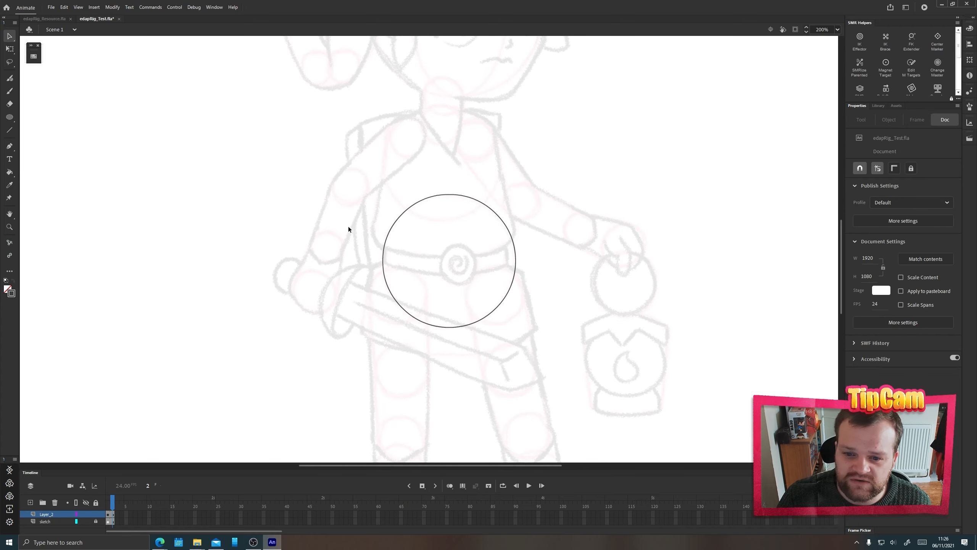
left_click(389, 230)
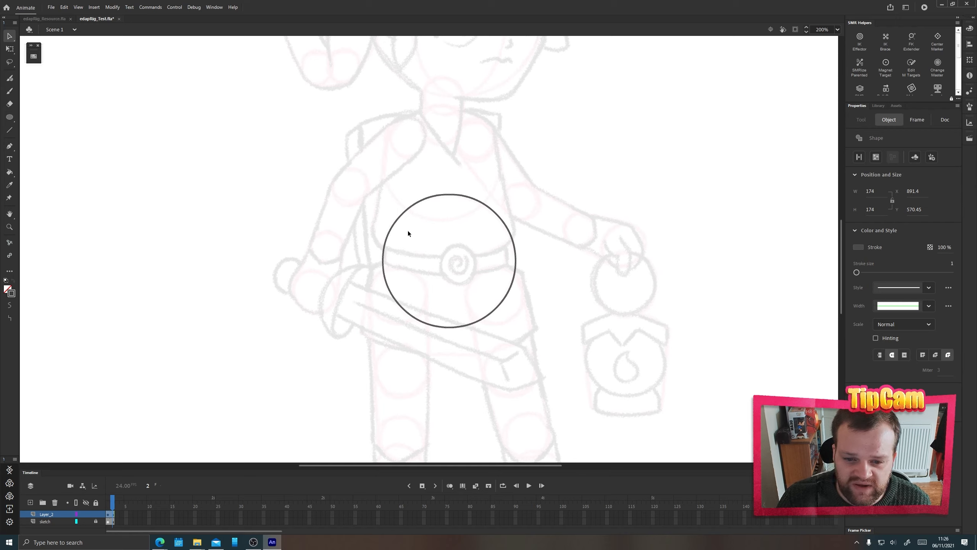
left_click(875, 158)
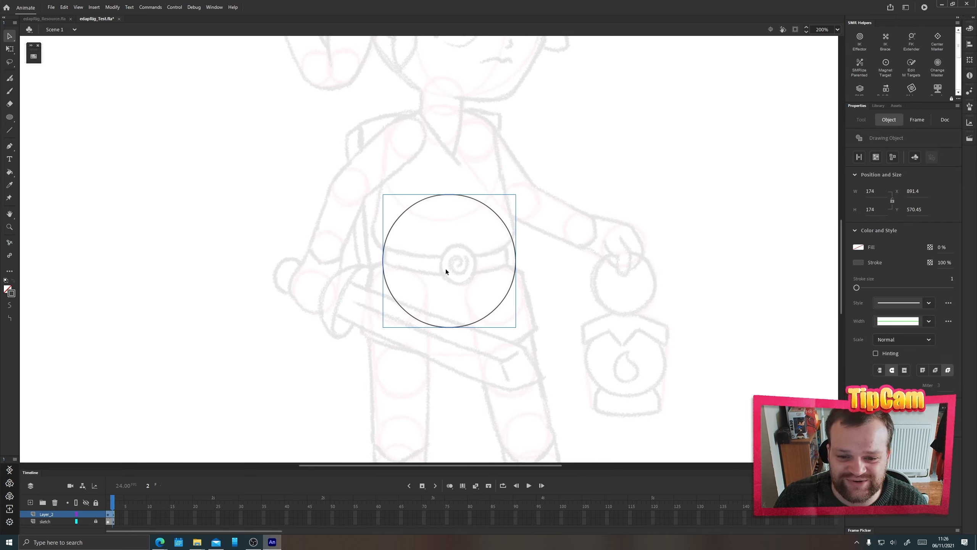
left_click_drag(490, 243, 478, 262)
key("Left")
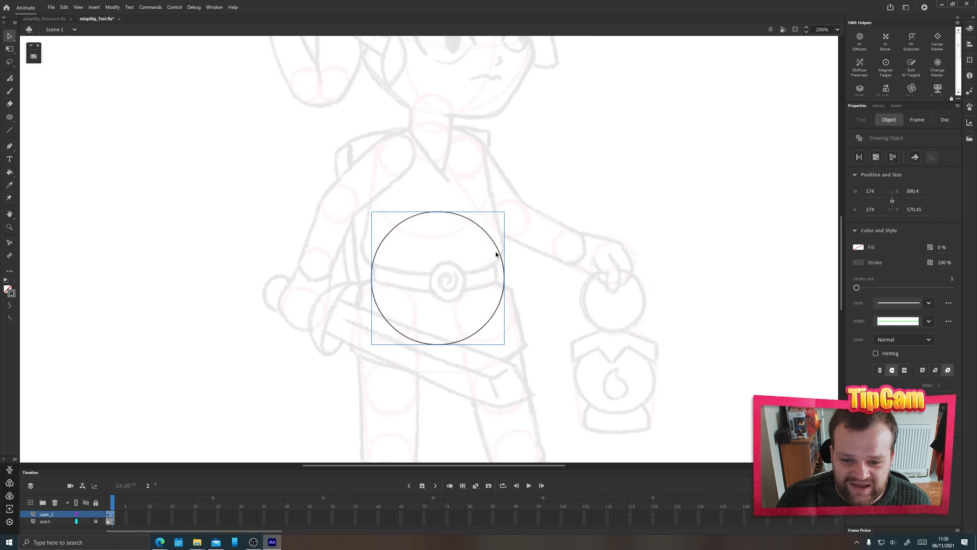
left_click_drag(515, 218, 485, 242)
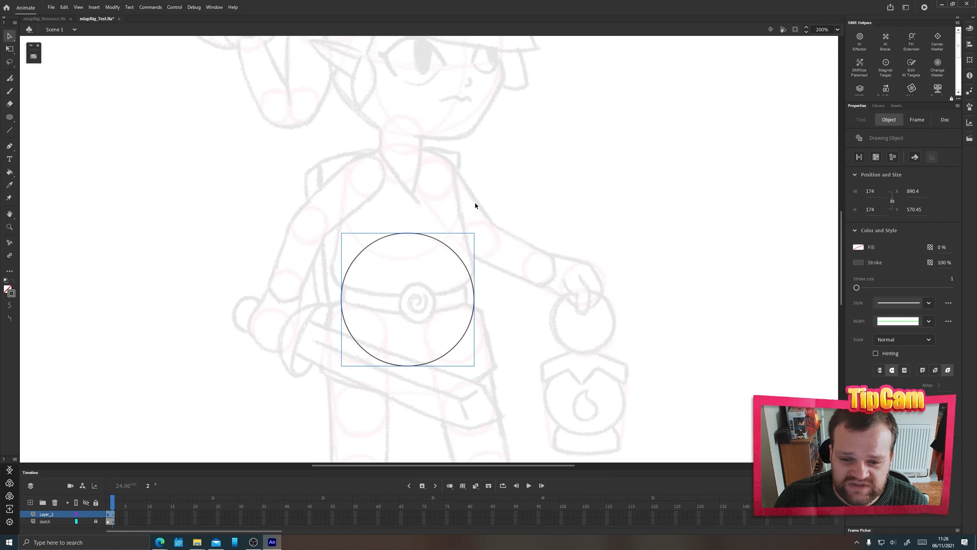
left_click_drag(422, 175, 489, 185)
mouse_move(436, 265)
left_mouse_down()
mouse_move(424, 157)
mouse_move(472, 279)
left_mouse_up()
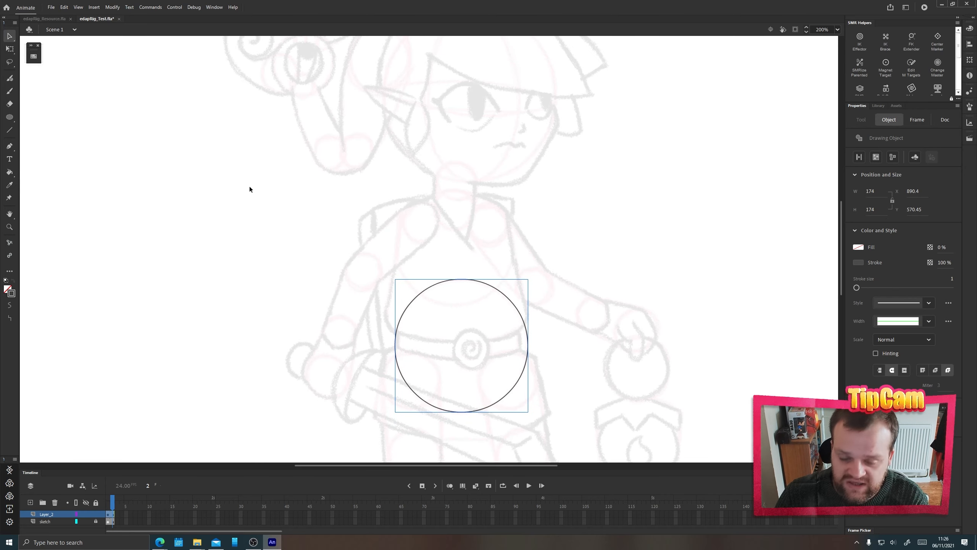
Duplicate the waist circle up onto the chest and scale the copy to about 151 px to match the sketch.
key("q")
left_click_drag(396, 279, 399, 190)
key("ctrl+=")
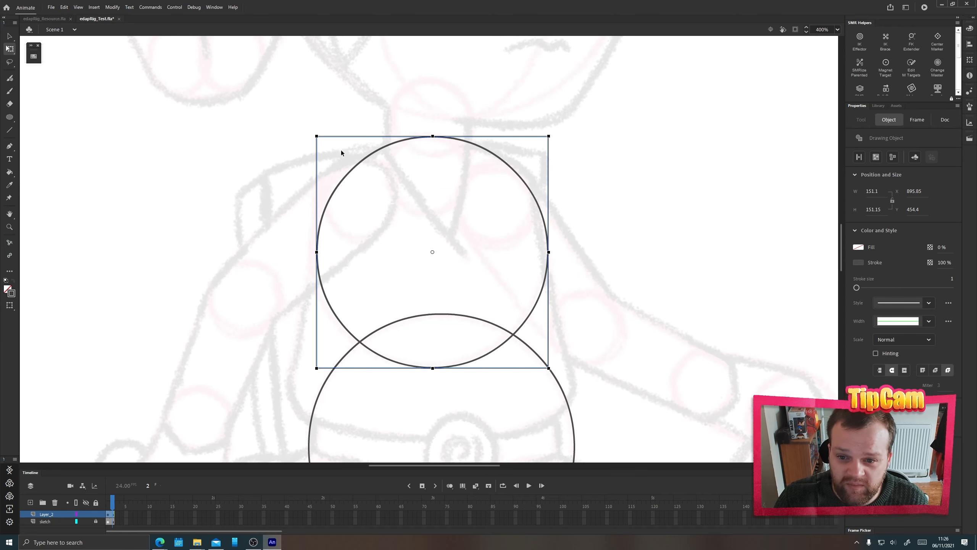
left_click_drag(317, 136, 313, 132)
key("ctrl+z")
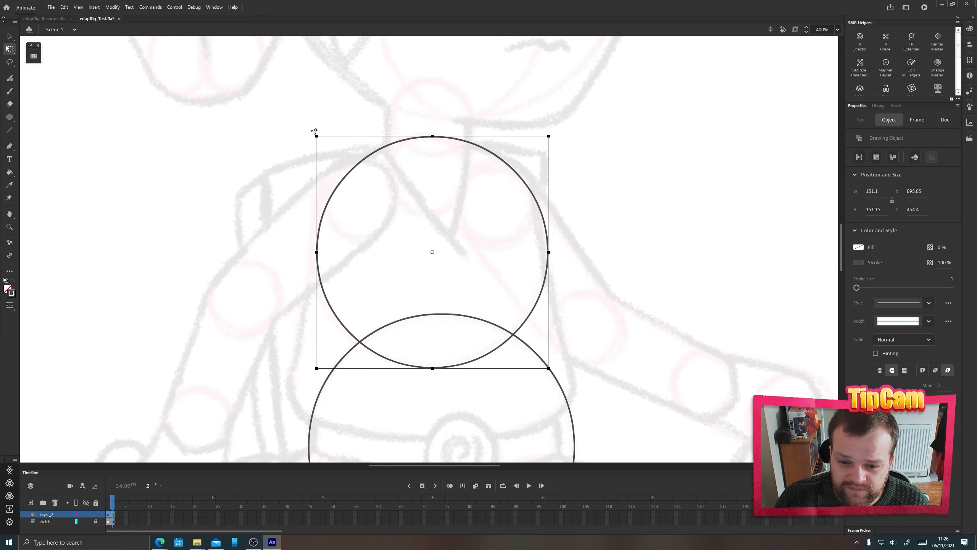
left_click(249, 173)
key("ctrl+-")
key("ctrl+-")
left_click_drag(366, 328, 347, 266)
key("ctrl+=")
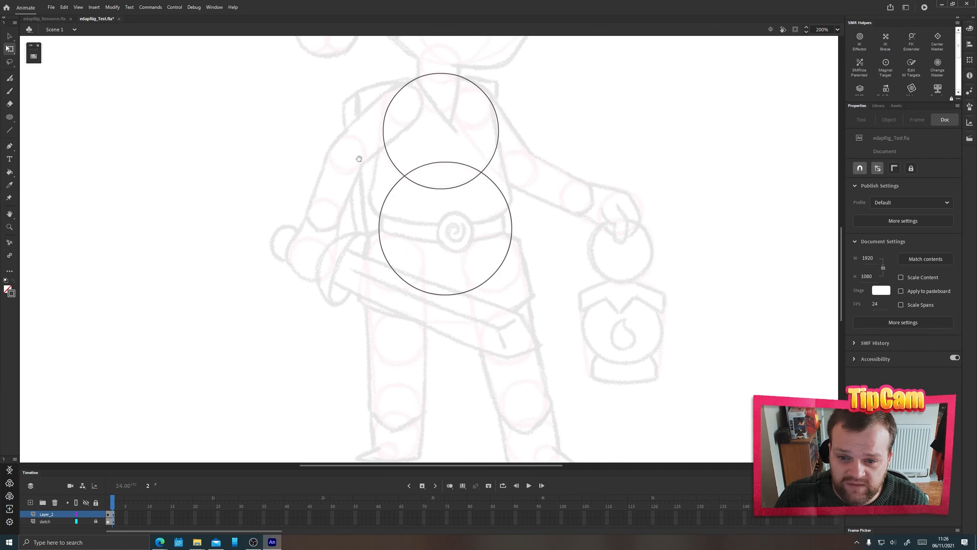
left_click_drag(359, 158, 322, 287)
Duplicate the chest circle, shrink the copy to about 54 px and place it over the shoulder joint beside the neck.
left_click(454, 232)
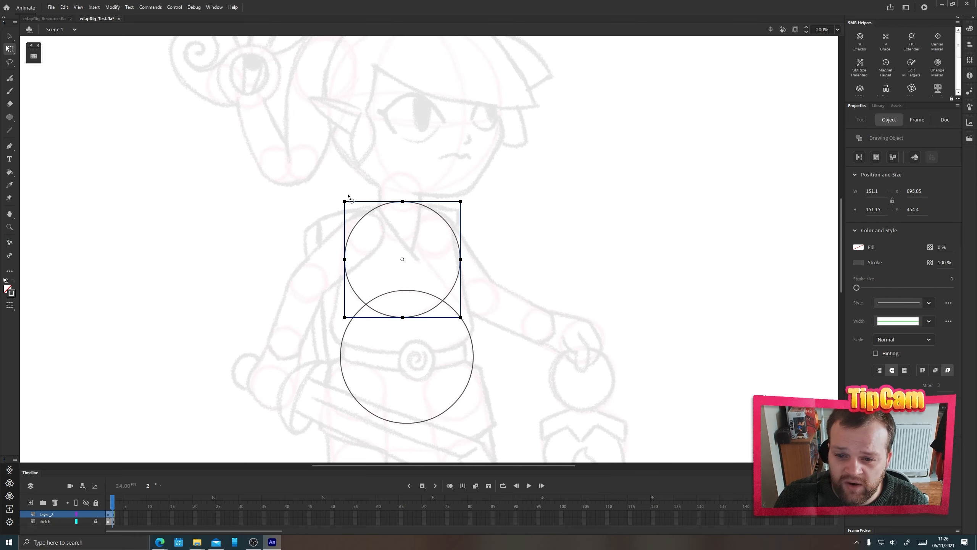
left_click_drag(344, 201, 383, 239)
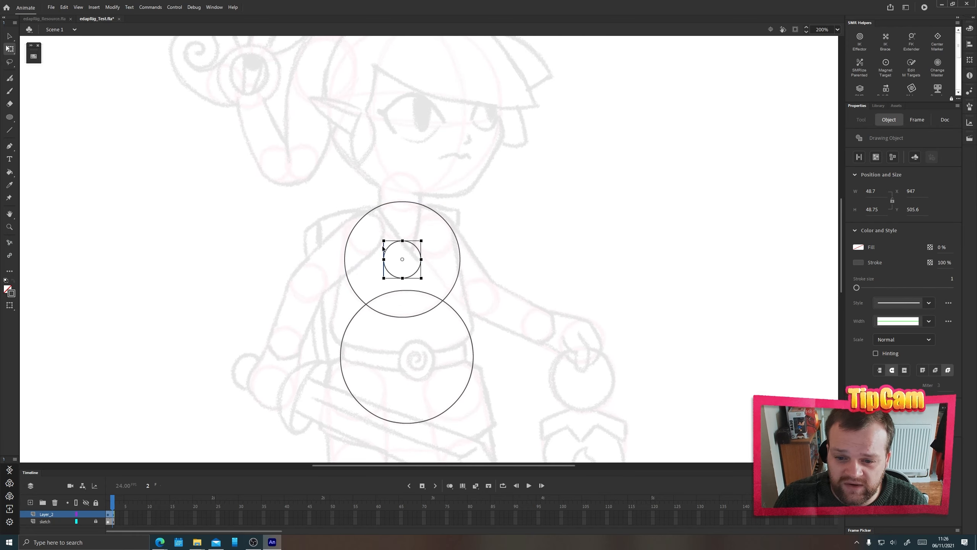
key("ctrl+=")
key("ctrl+=")
mouse_move(459, 260)
left_mouse_down()
mouse_move(307, 154)
mouse_move(286, 115)
left_mouse_up()
left_click(264, 333)
key("ctrl+minus")
key("ctrl+minus")
left_click_drag(264, 333, 260, 265)
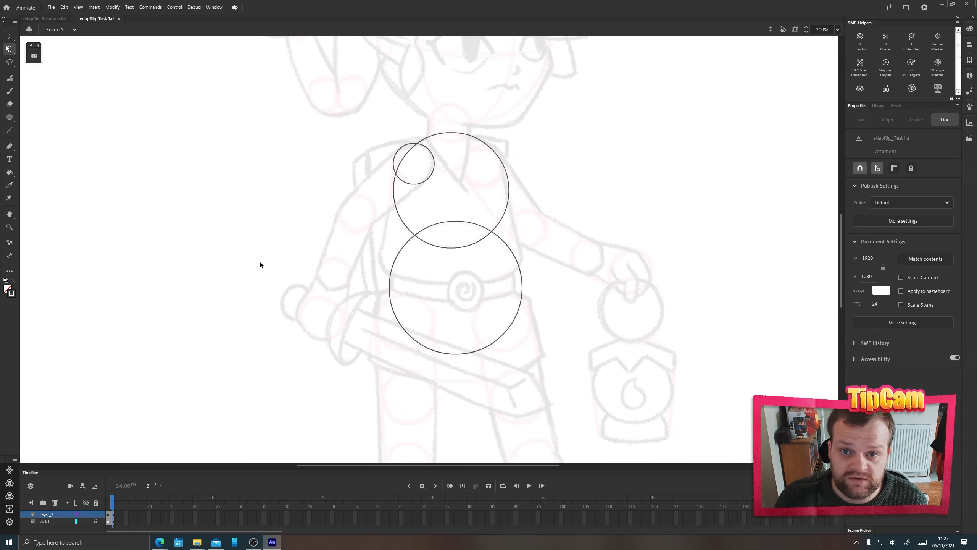
Duplicate the shoulder circle onto the elbow of the sword arm and scale the copy to 47 px.
mouse_move(338, 231)
left_mouse_down()
mouse_move(370, 191)
mouse_move(386, 244)
left_mouse_up()
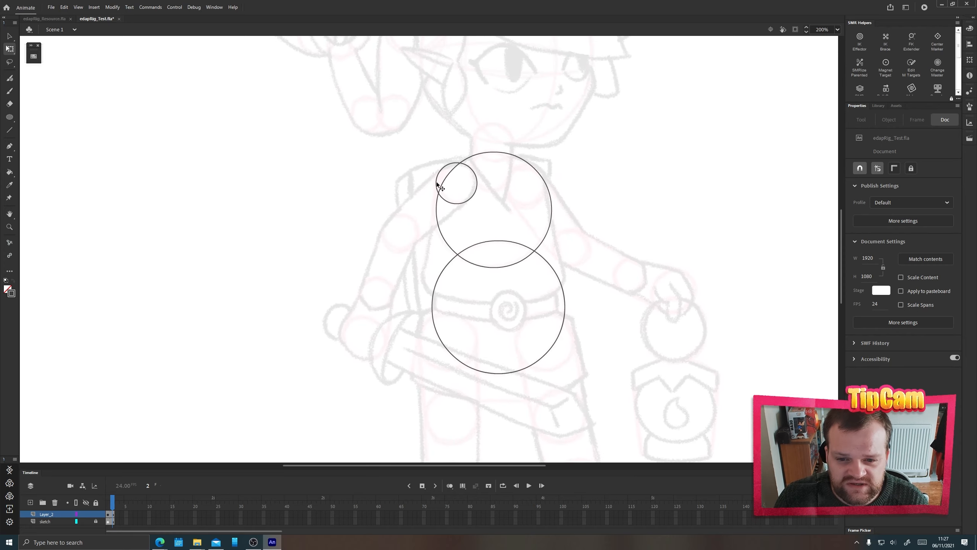
left_click_drag(437, 185, 380, 233)
key("ctrl+=")
key("ctrl+=")
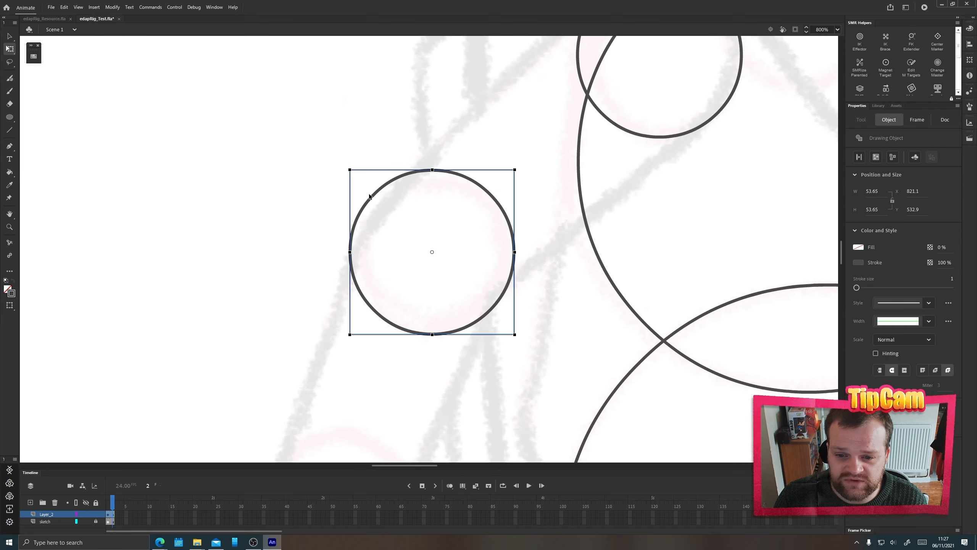
left_click_drag(350, 170, 362, 175)
key("ctrl+minus")
key("ctrl+minus")
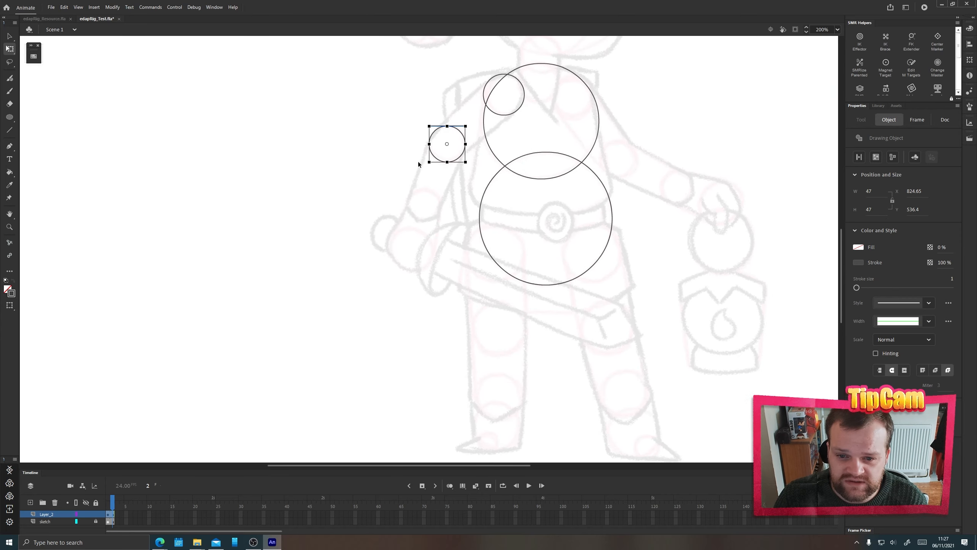
Duplicate the 47 px elbow circle down onto the wrist joint of the same arm.
left_click_drag(435, 155, 423, 205)
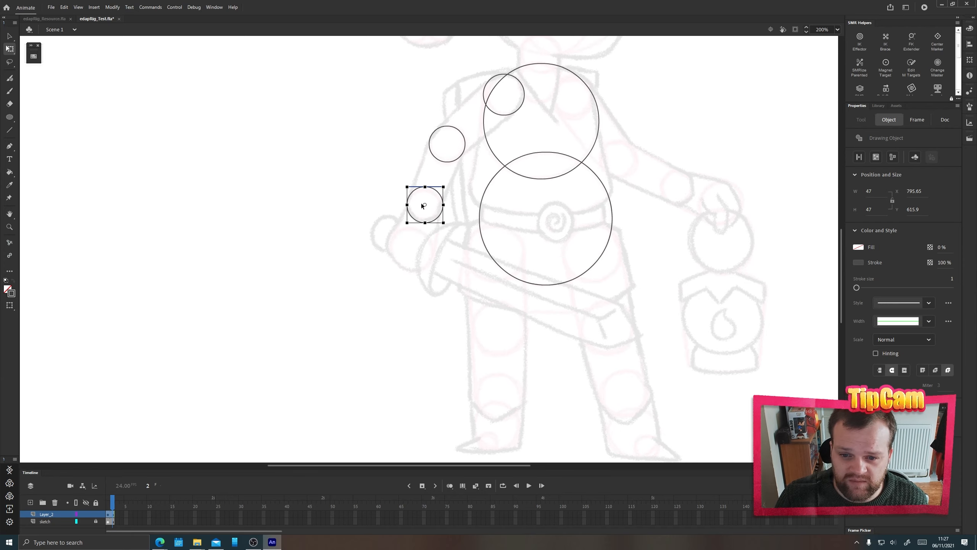
key("ctrl+equal")
key("ctrl+equal")
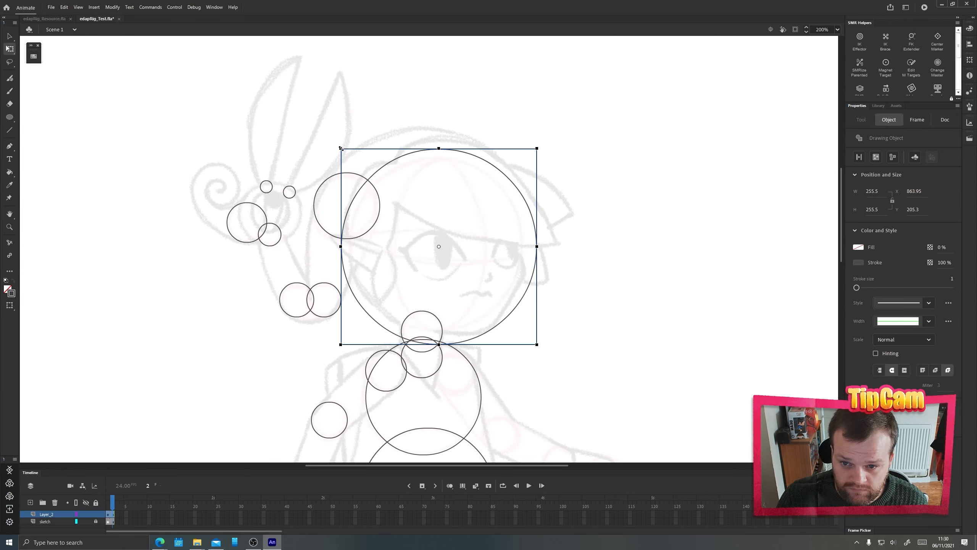
left_click(270, 219)
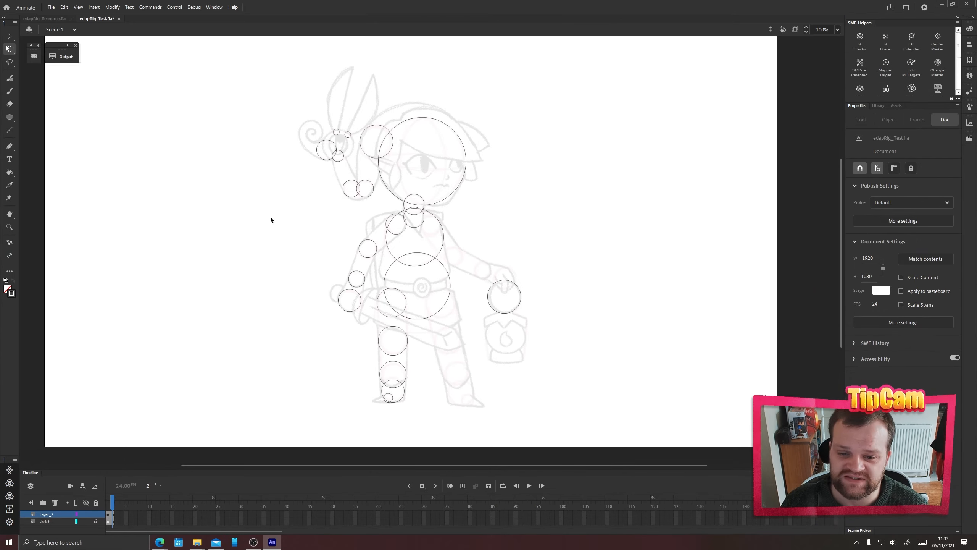
mouse_move(289, 115)
left_mouse_down()
mouse_move(376, 222)
mouse_move(575, 426)
left_mouse_up()
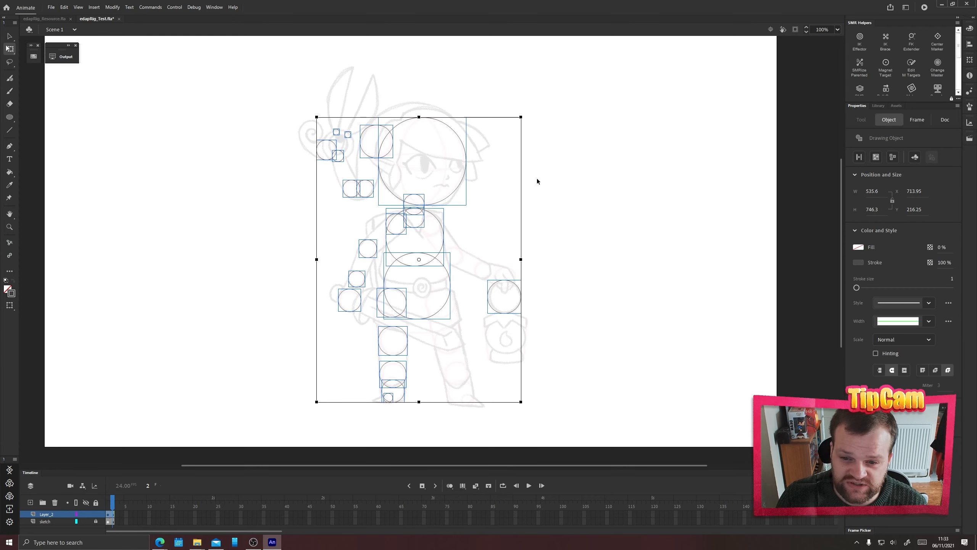
left_click(223, 264)
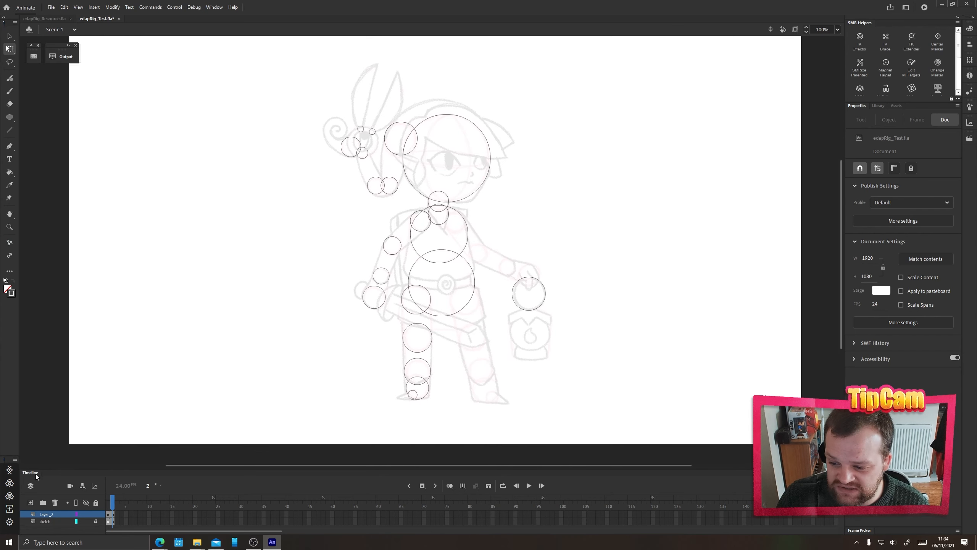
Undock the Timeline and float it over the canvas beside the character.
left_click_drag(36, 473, 717, 57)
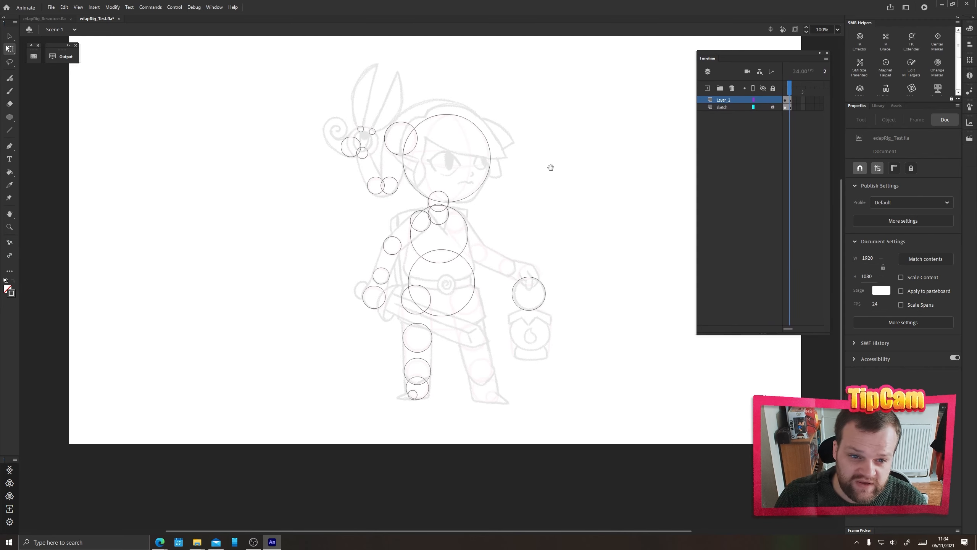
left_click_drag(543, 133, 502, 161)
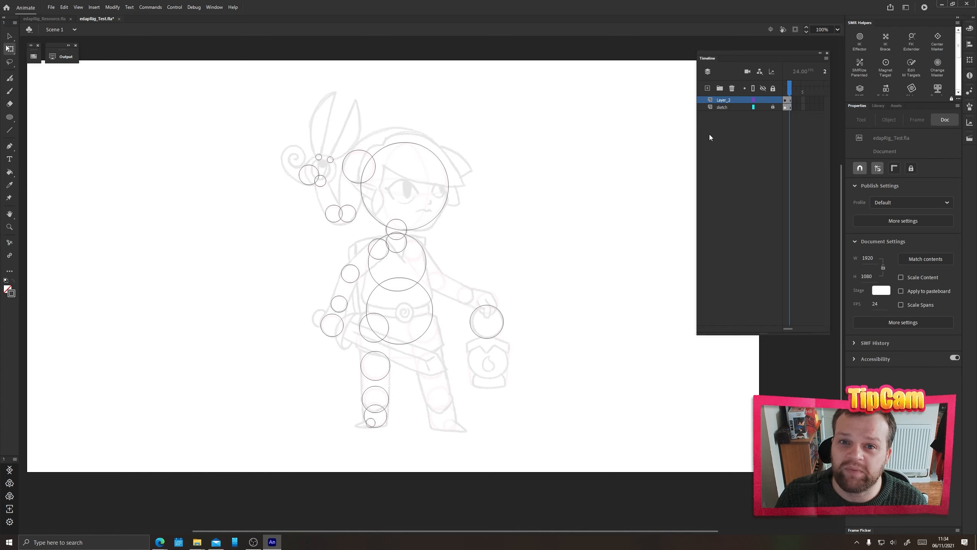
left_click_drag(265, 301, 242, 296)
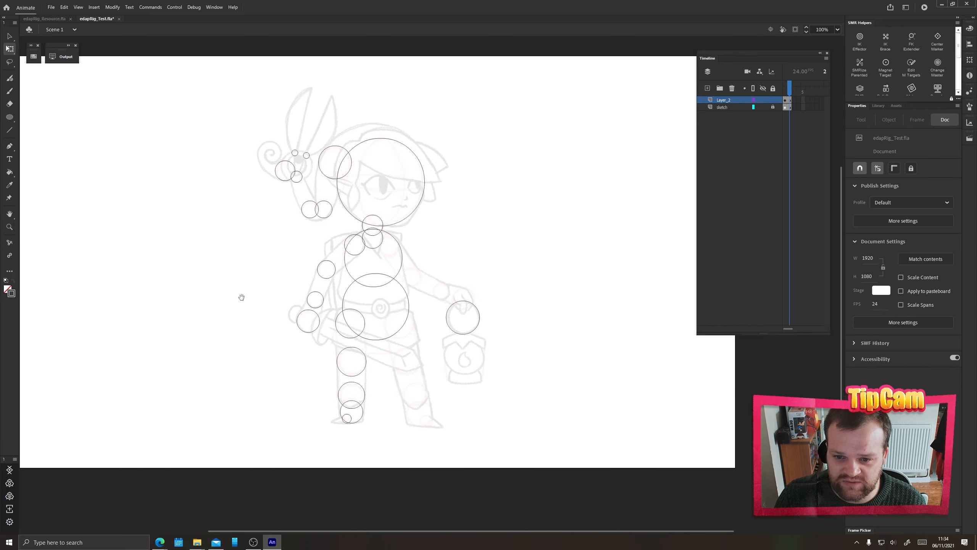
Convert the large waist circle to a graphic symbol named hips with centre registration.
scroll(365, 288, "up", 2)
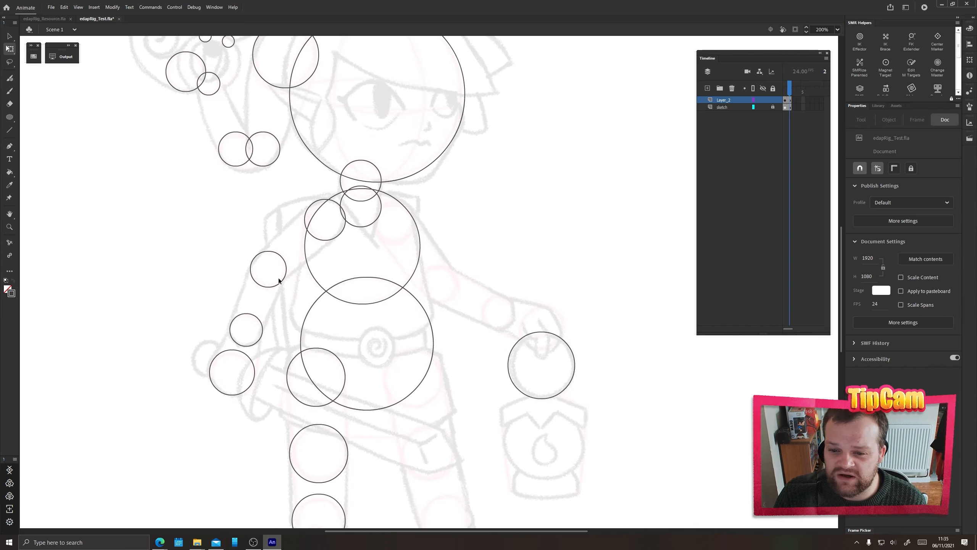
left_click_drag(288, 308, 315, 205)
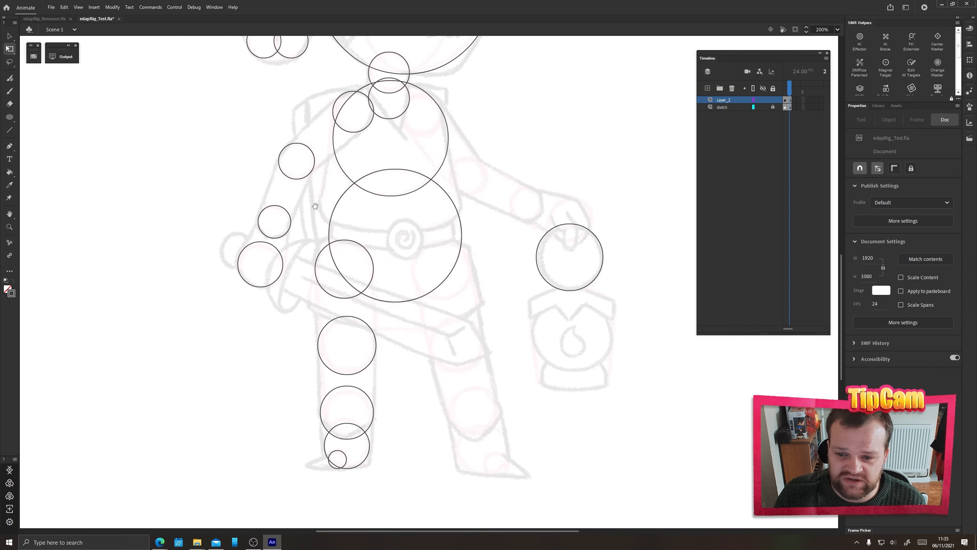
left_click(337, 203)
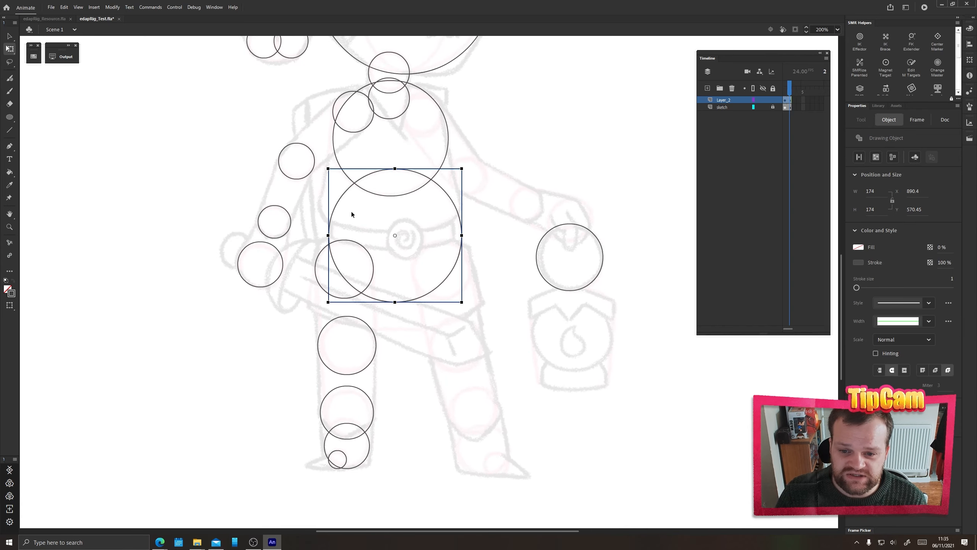
key("F8")
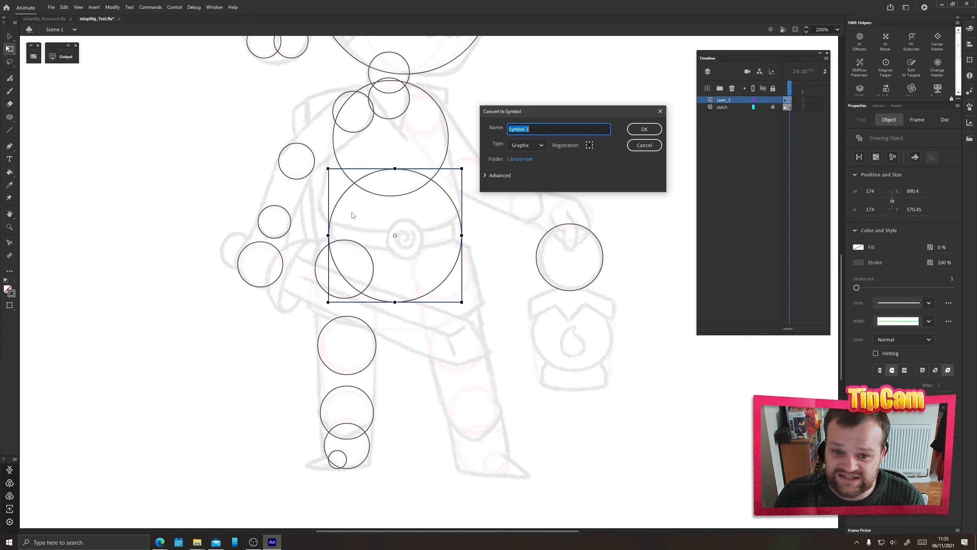
type("hips")
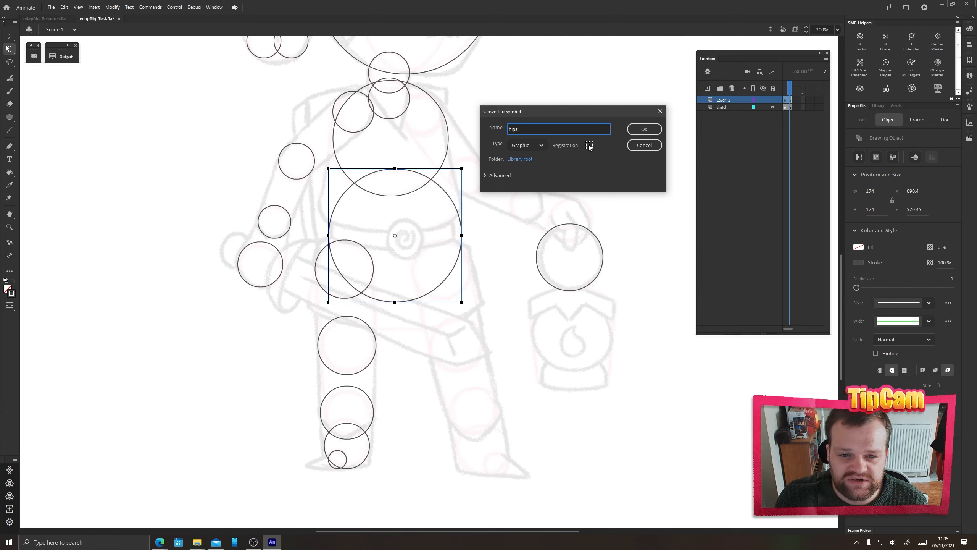
left_click(639, 132)
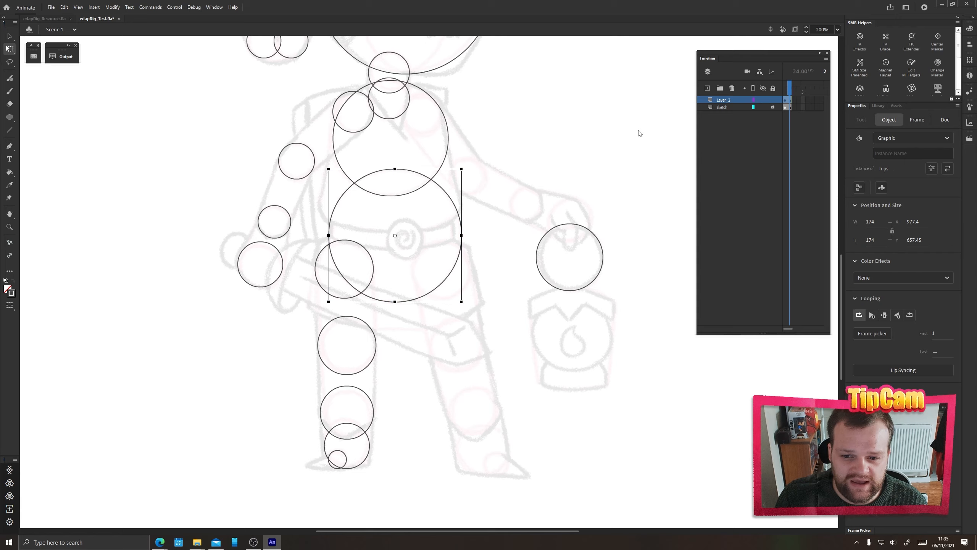
Inside the hips symbol, rename Layer_1 as guide and make it a guide layer.
double_click(447, 194)
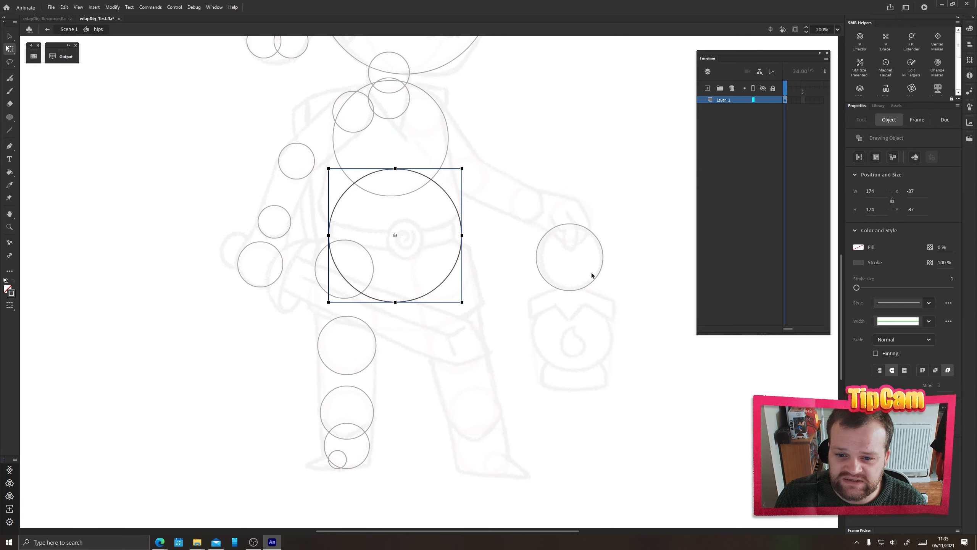
left_click(531, 244)
key("ctrl+=")
left_click_drag(251, 228, 302, 294)
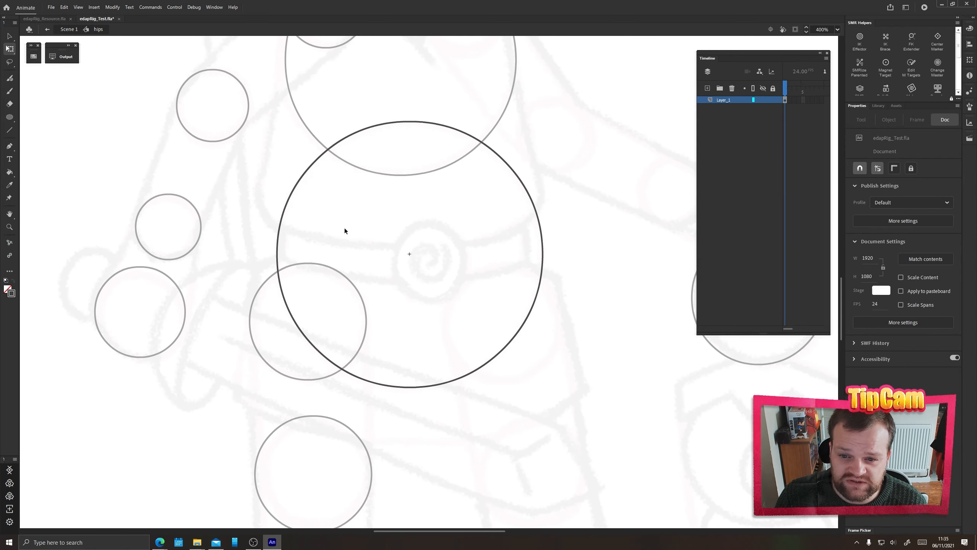
scroll(345, 227, "up", 4)
scroll(423, 403, "down", 5)
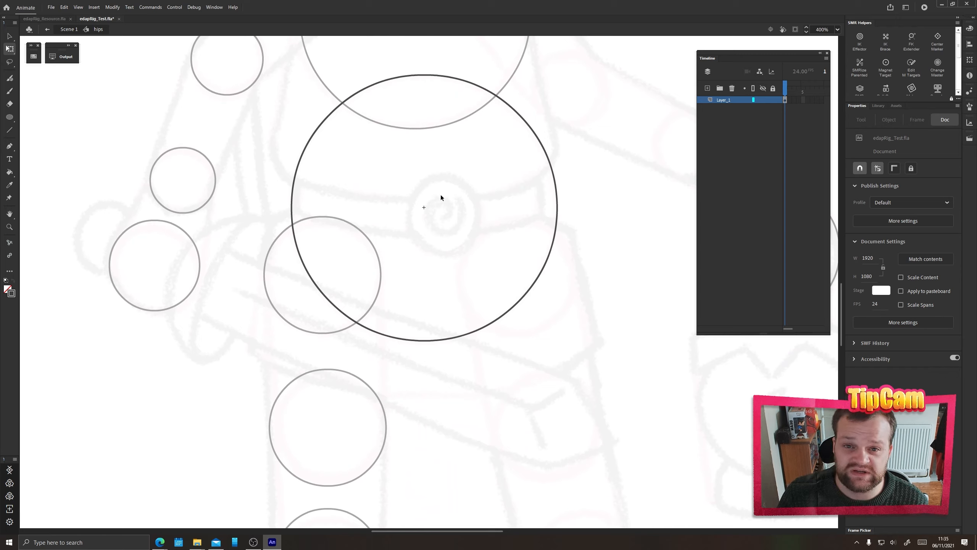
double_click(726, 99)
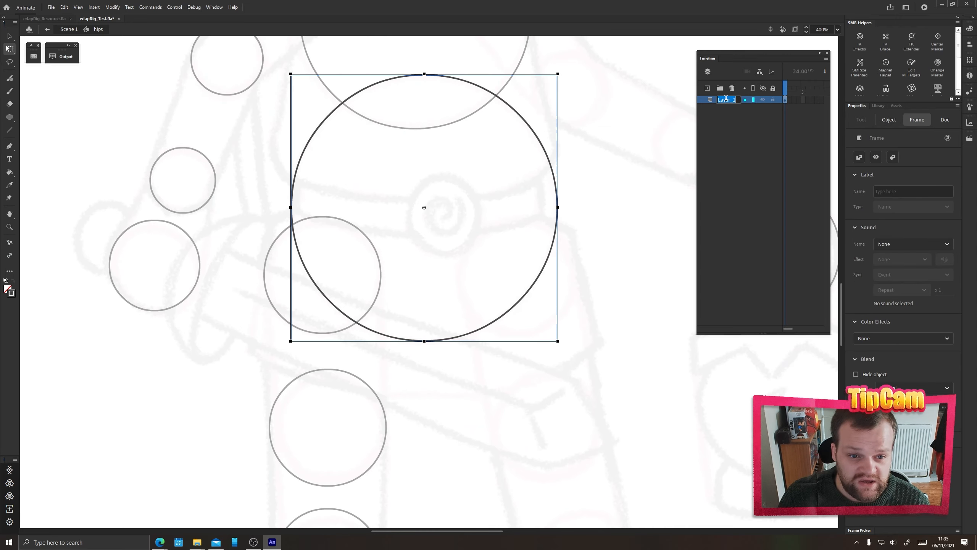
type("guide")
right_click(724, 100)
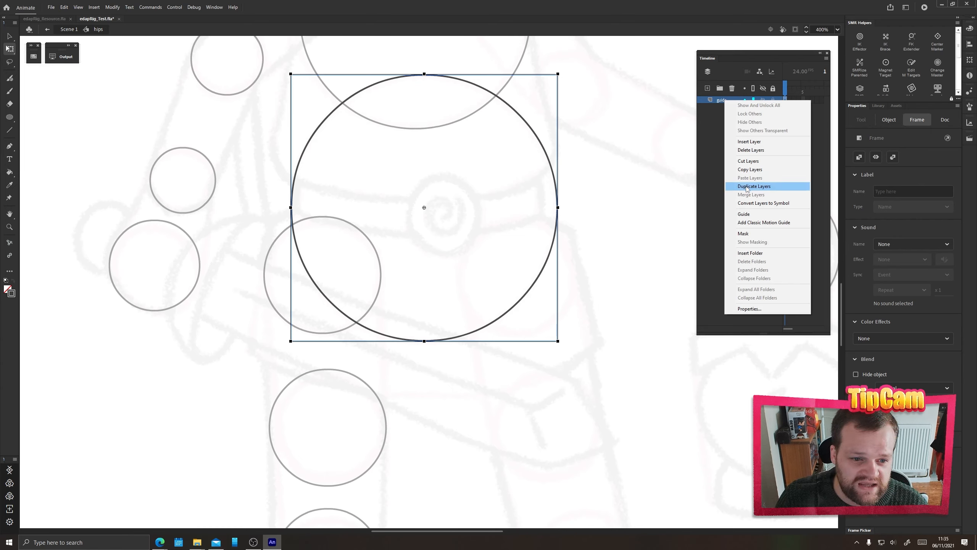
left_click(744, 214)
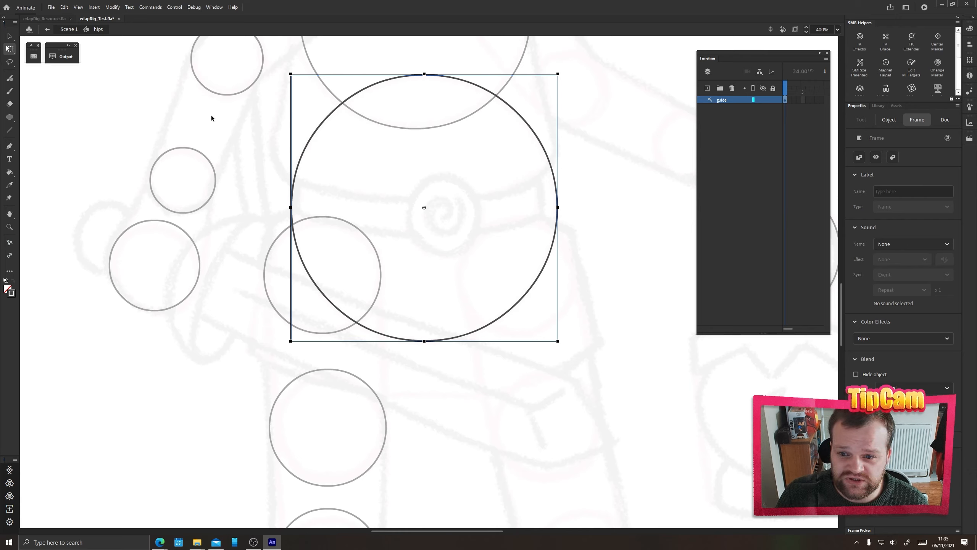
Add a layer above guide and draw a small lime-green rectangle without stroke in the lower part of the hips circle.
left_click(750, 112)
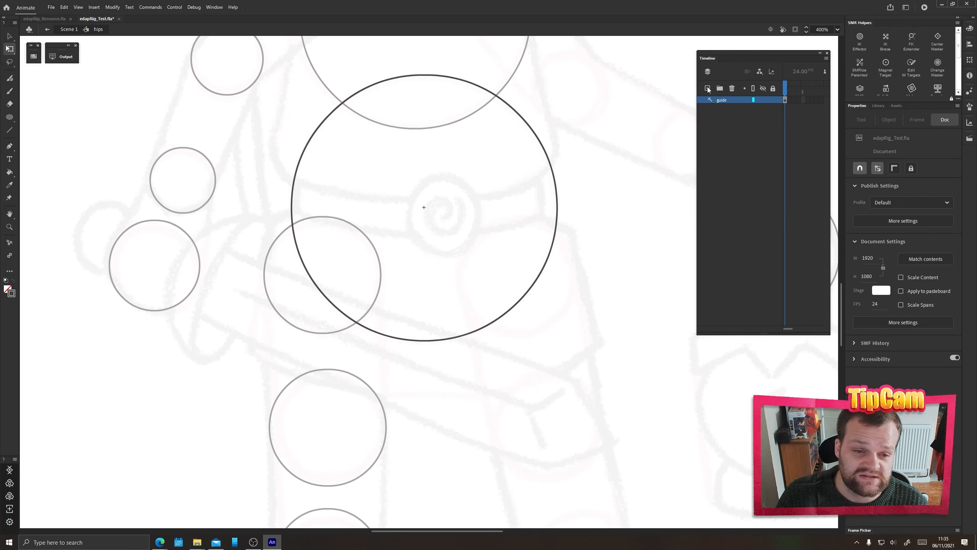
left_click(708, 89)
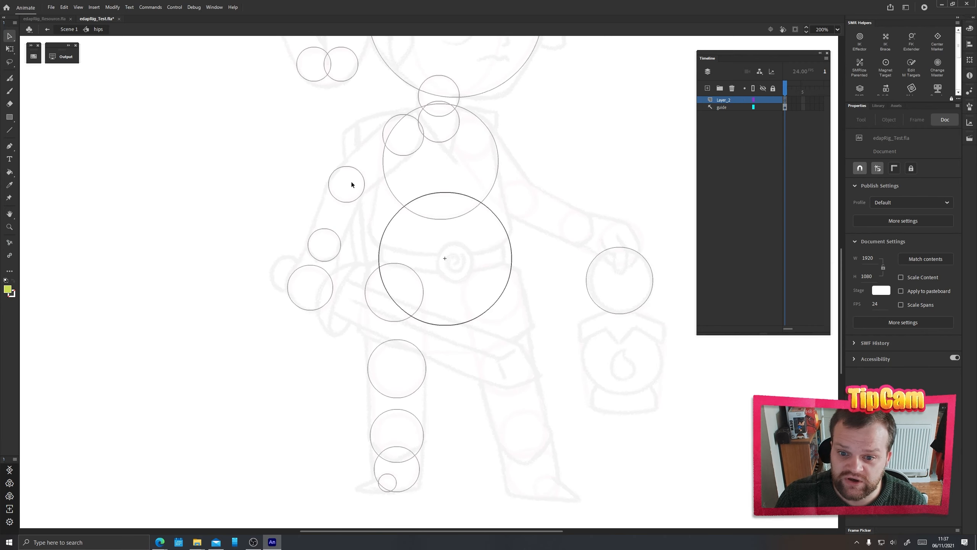
left_click(10, 117)
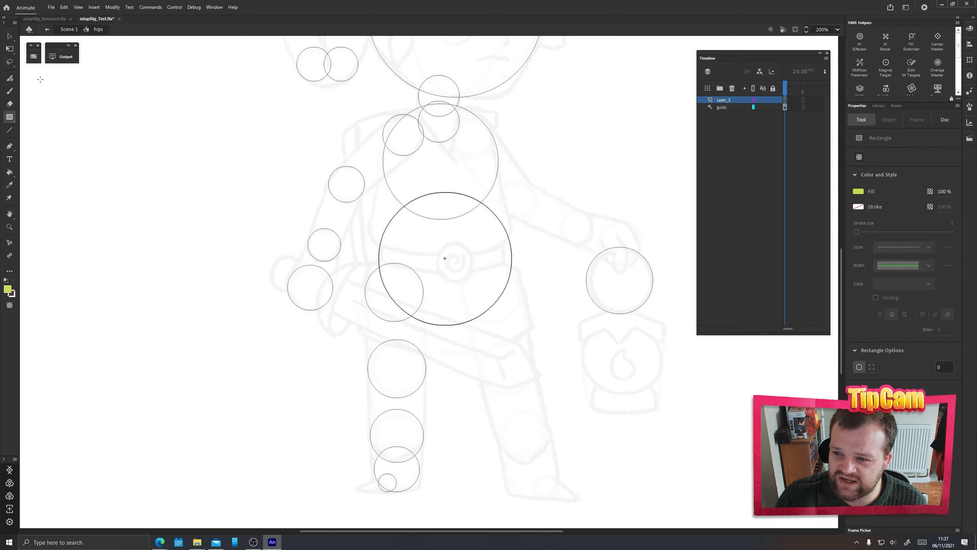
left_click(34, 56)
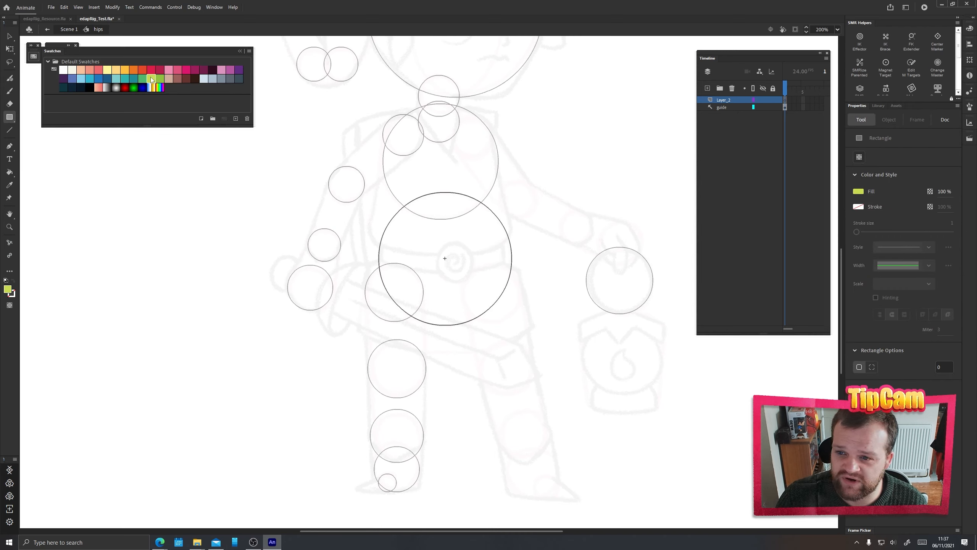
left_click(34, 56)
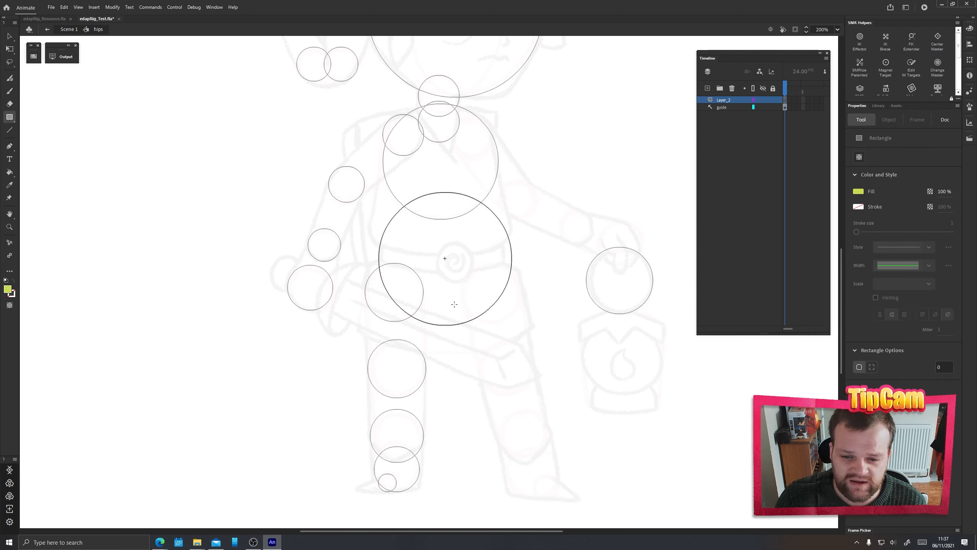
left_click_drag(480, 321, 428, 293)
key("v")
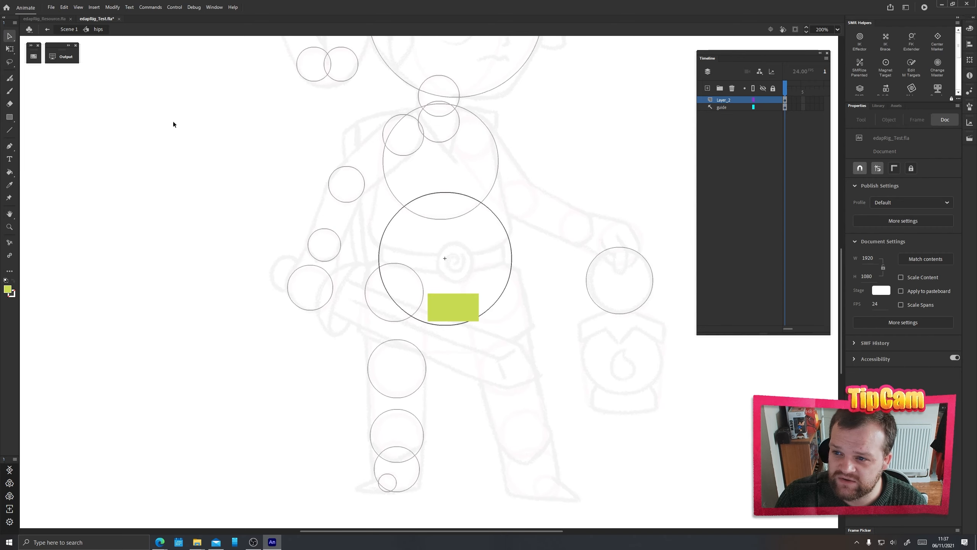
Pull the lime rectangle's corners and added edge points outward to form a flared skirt with chamfered upper corners, following the sketch.
left_click_drag(429, 293, 378, 260)
left_click_drag(478, 293, 504, 266)
scroll(502, 283, "up", 3)
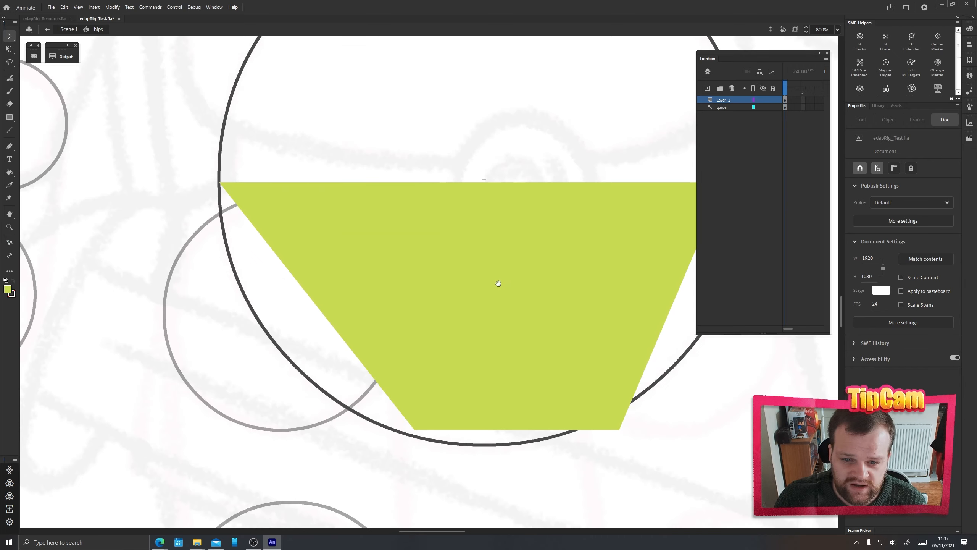
left_click_drag(284, 407, 449, 200)
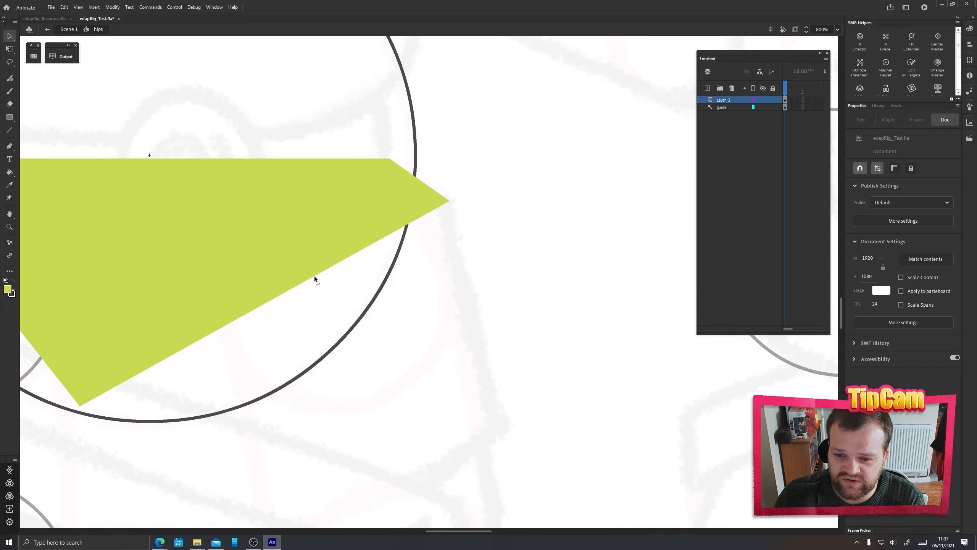
left_click_drag(315, 276, 506, 426)
left_click_drag(212, 350, 595, 285)
left_click_drag(399, 234, 474, 234)
left_click_drag(521, 342, 291, 126)
left_click_drag(489, 195, 255, 382)
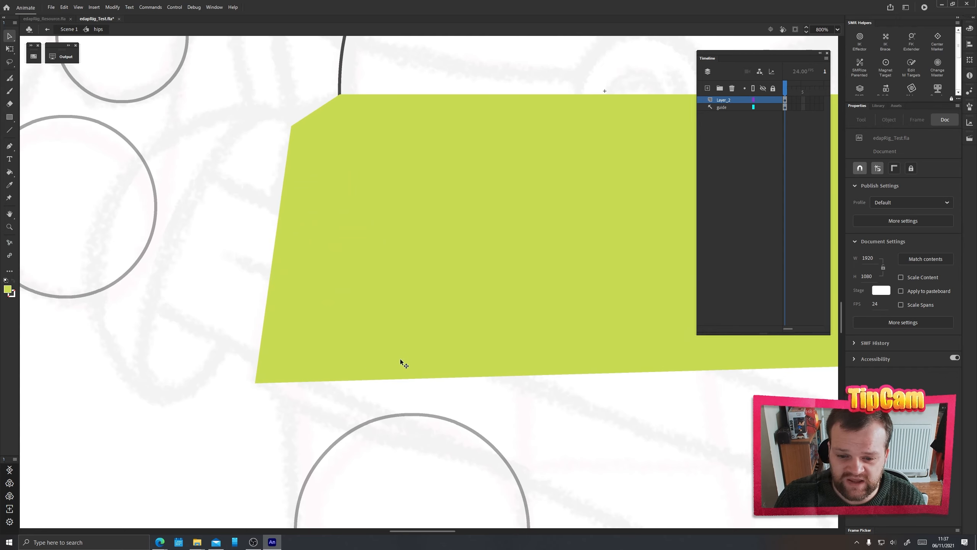
Bend the skirt's bottom edge downward into a curve and bow both side edges slightly outward.
key("ctrl+minus")
key("ctrl+minus")
left_click_drag(481, 346, 406, 327)
key("ctrl+equal")
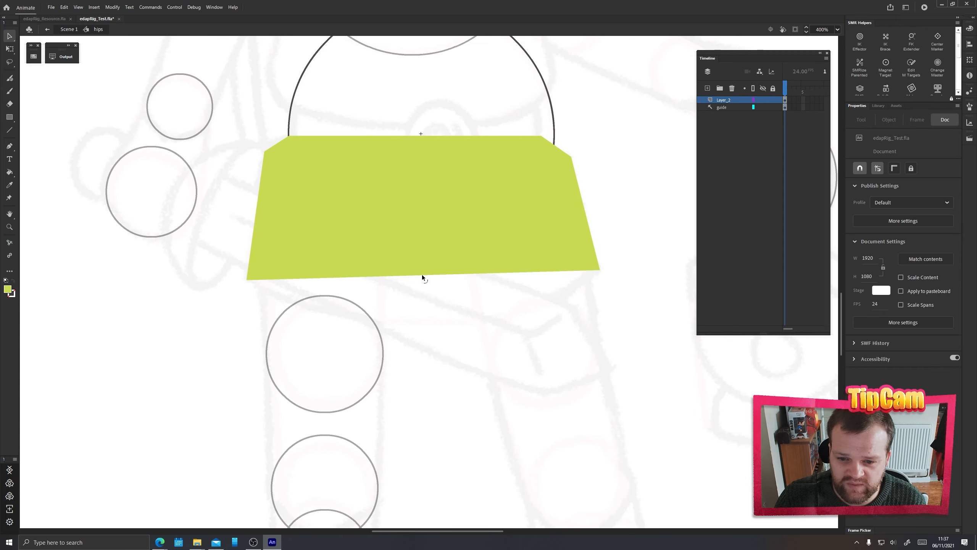
left_click_drag(422, 274, 426, 328)
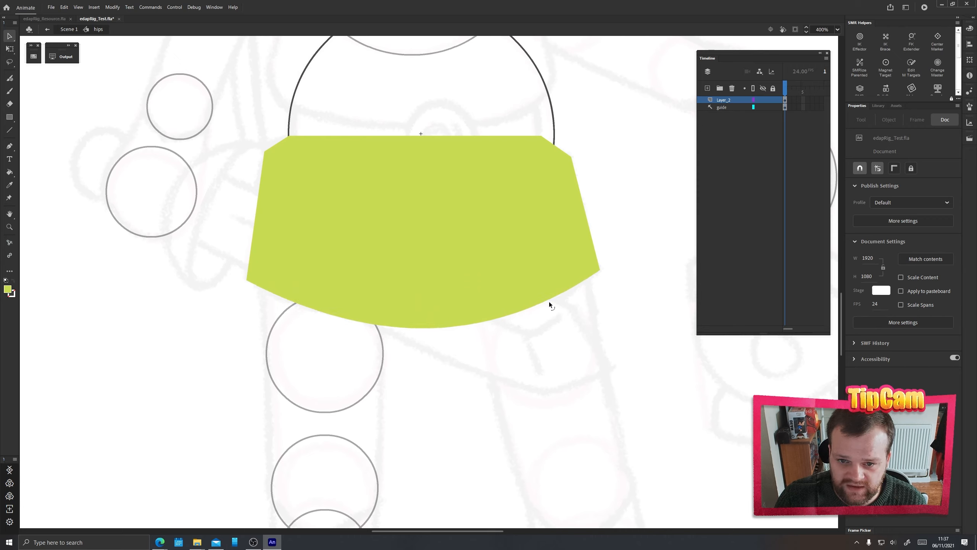
left_click_drag(551, 155, 516, 241)
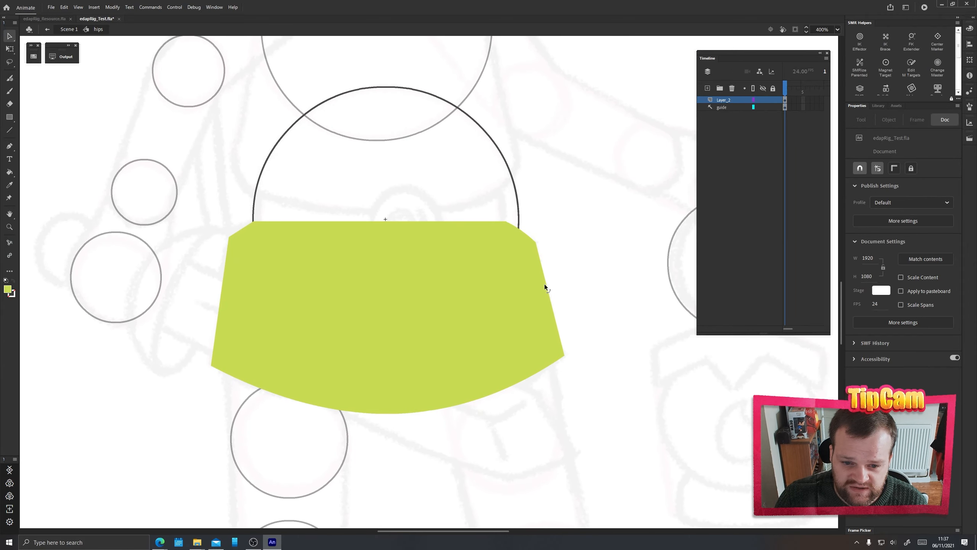
left_click_drag(546, 284, 549, 284)
left_click_drag(221, 291, 218, 291)
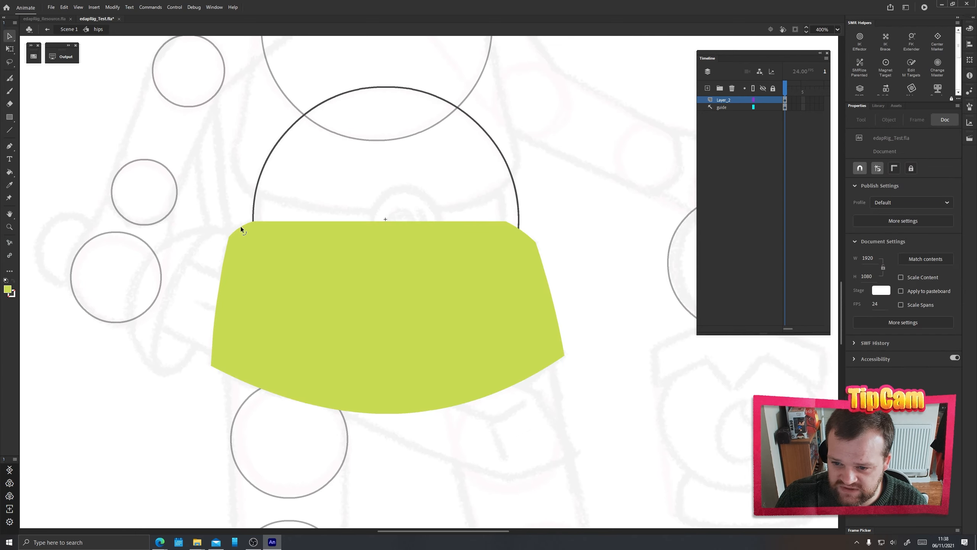
Draw a reddish-brown rectangle without stroke, about 192 by 21 px, across the hips circle above the skirt.
left_click_drag(364, 158, 365, 240)
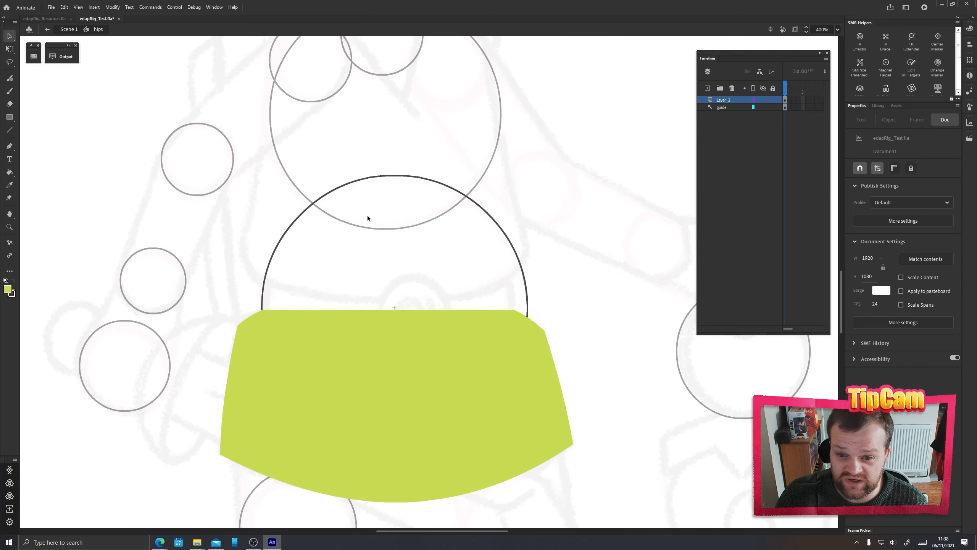
key("r")
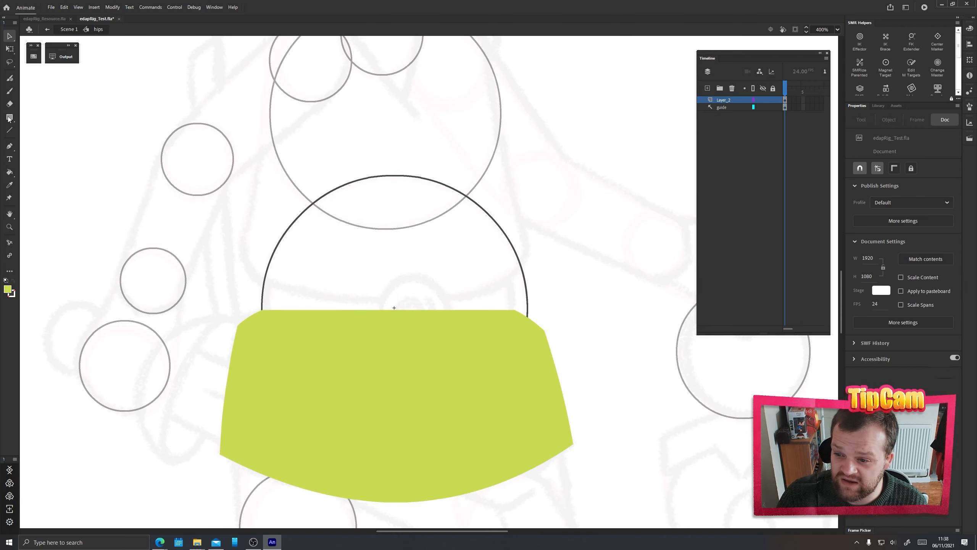
left_click(34, 58)
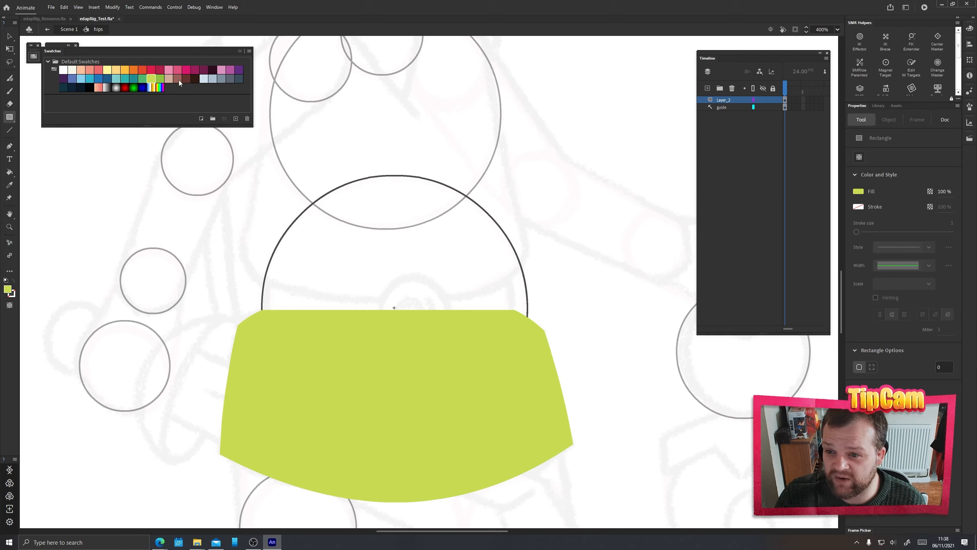
left_click(178, 80)
left_click(32, 58)
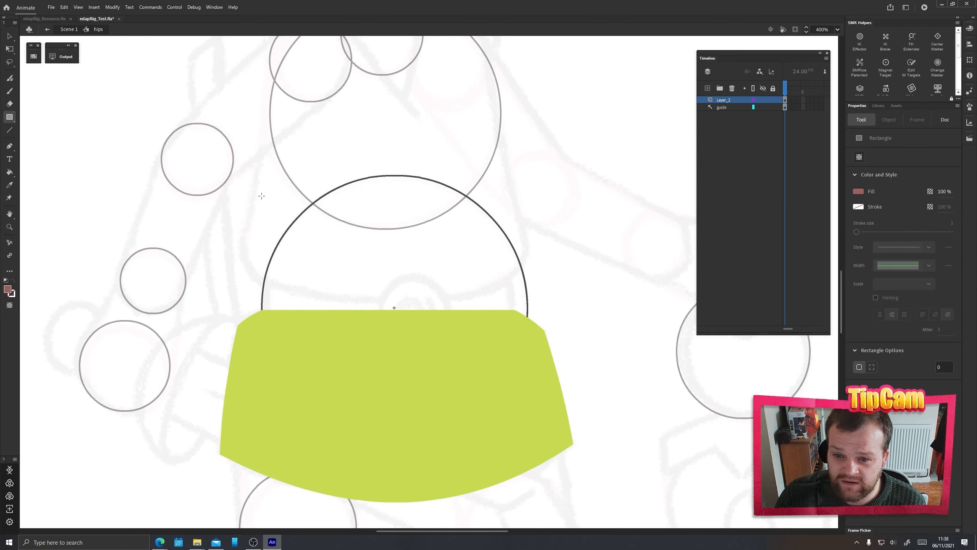
mouse_move(236, 200)
left_mouse_down()
mouse_move(512, 212)
mouse_move(528, 232)
left_mouse_up()
Move the brown rectangle onto a new layer above the skirt's layer, keeping its position.
key("v")
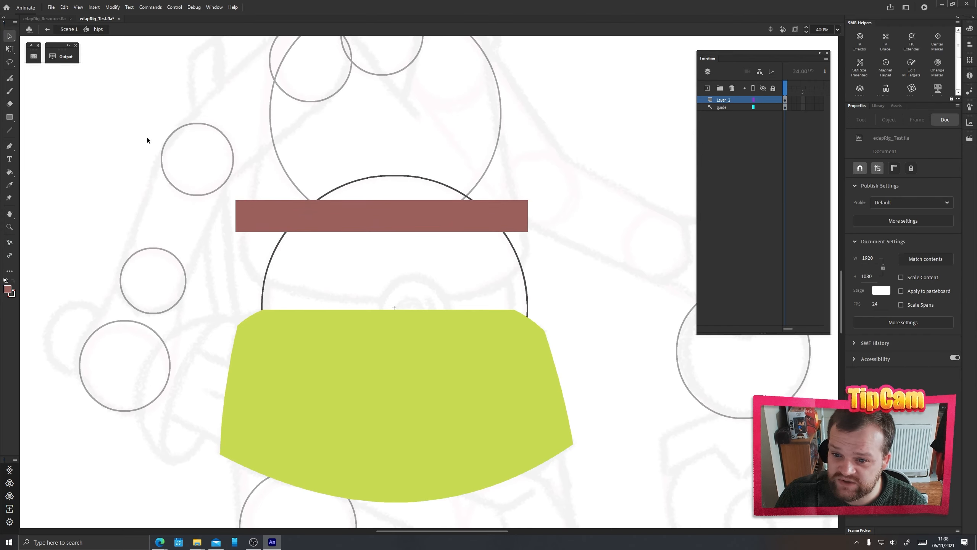
left_click(323, 212)
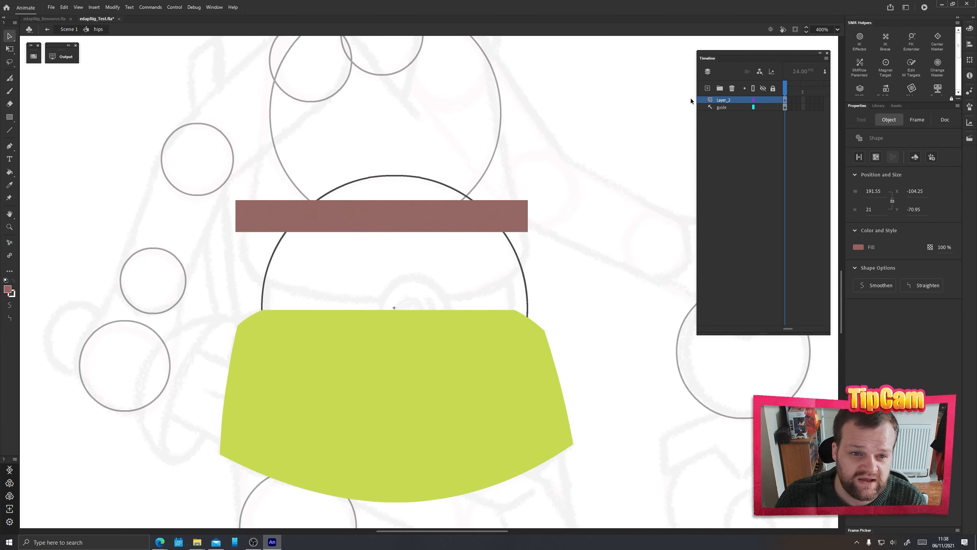
key("ctrl+x")
left_click(707, 88)
key("ctrl+shift+v")
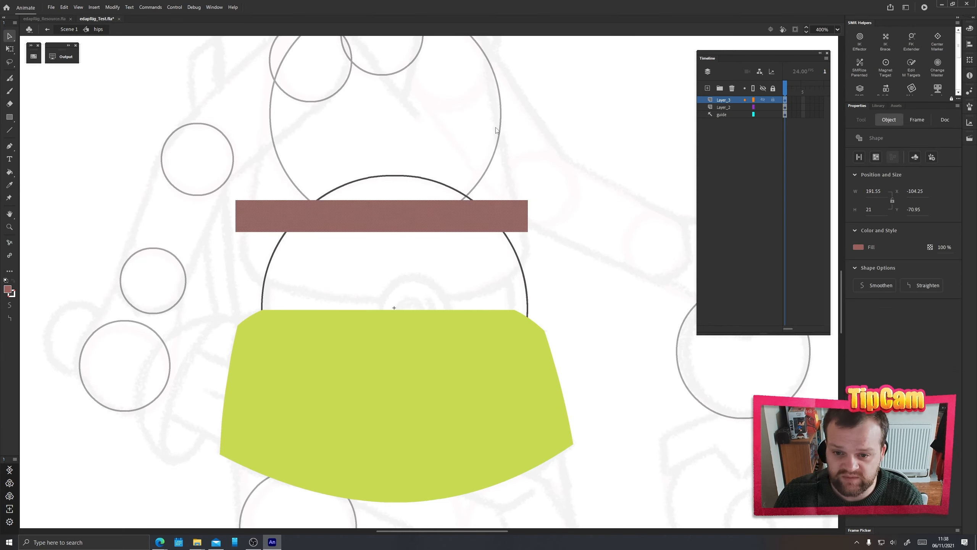
Rename the lime shape's layer as skirt and the brown rectangle's layer as belt.
left_click(723, 107)
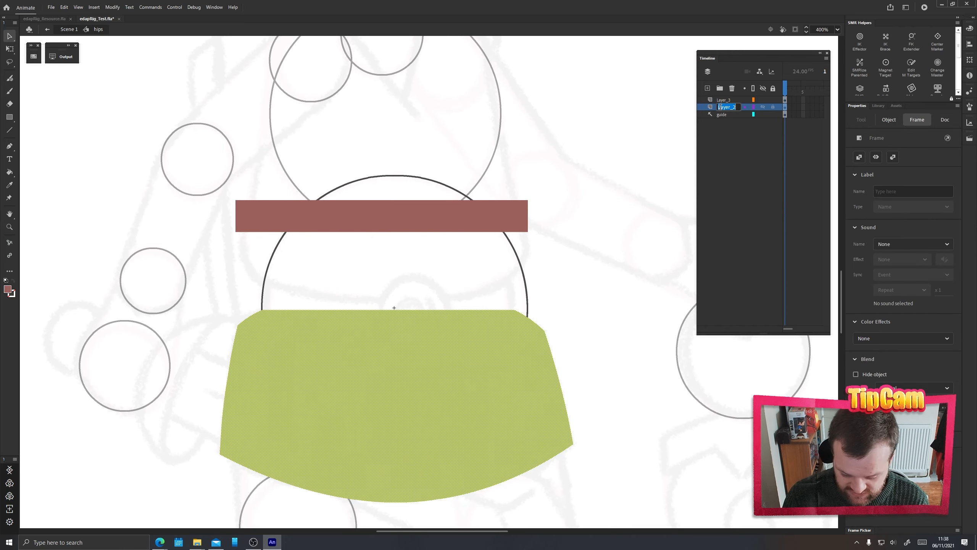
double_click(724, 107)
type("skirt")
key("Return")
left_click(722, 99)
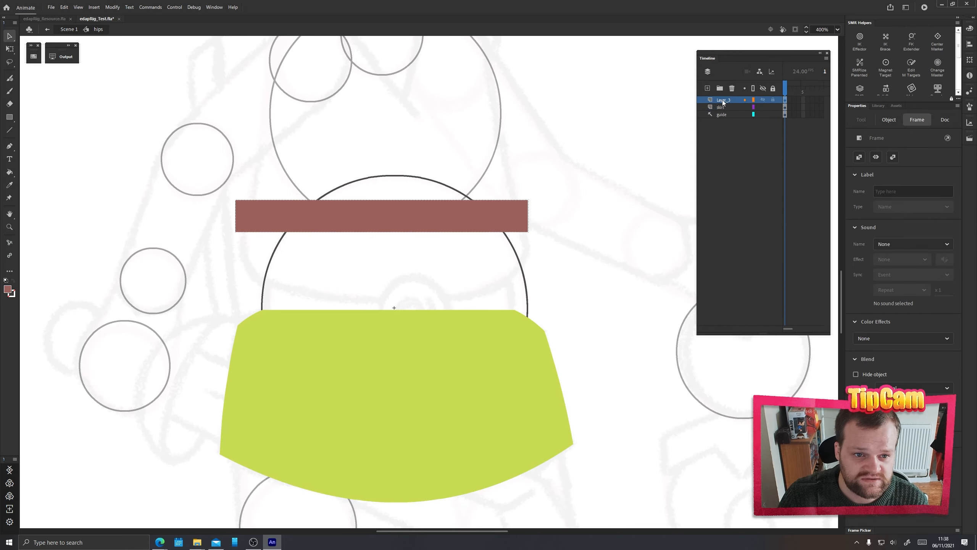
double_click(723, 100)
type("belt")
key("Return")
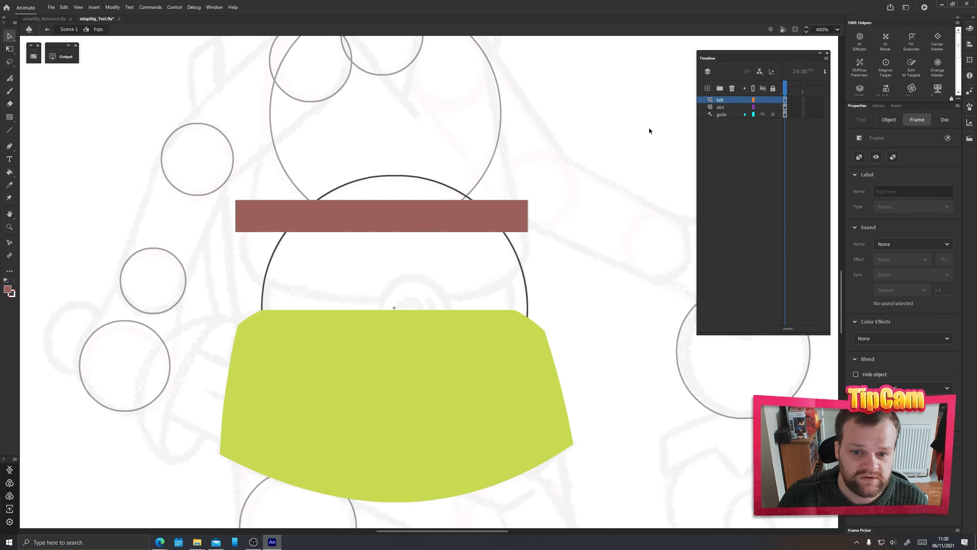
Show the skirt and belt layers as outlines so the sketch beneath can be traced.
left_click(379, 276)
left_click(357, 347)
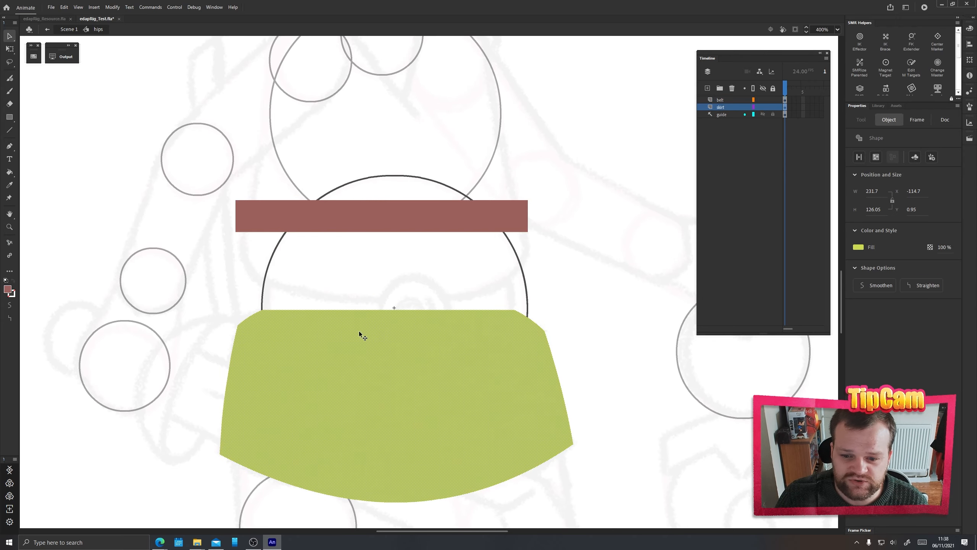
left_click(753, 107)
left_click(459, 277)
left_click_drag(365, 280, 396, 247)
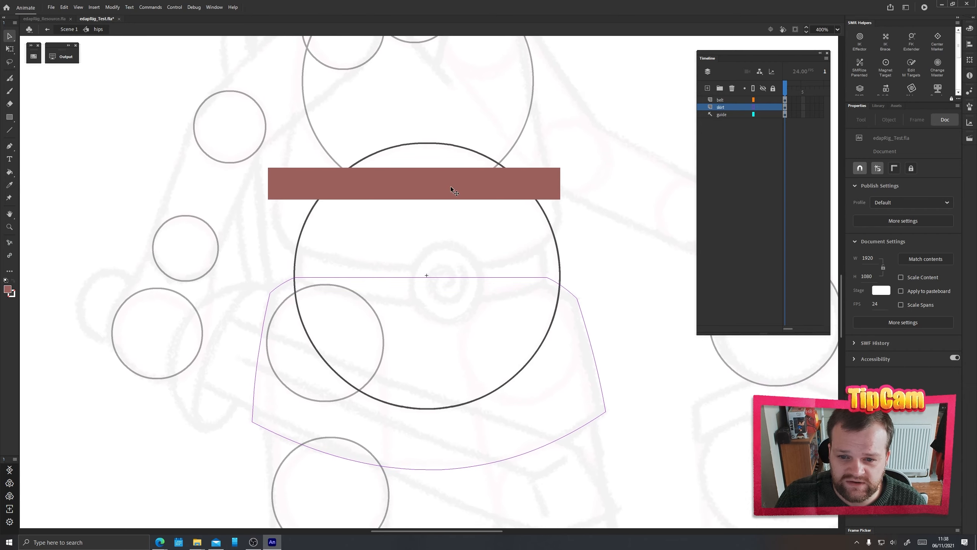
left_click(453, 189)
left_click(755, 100)
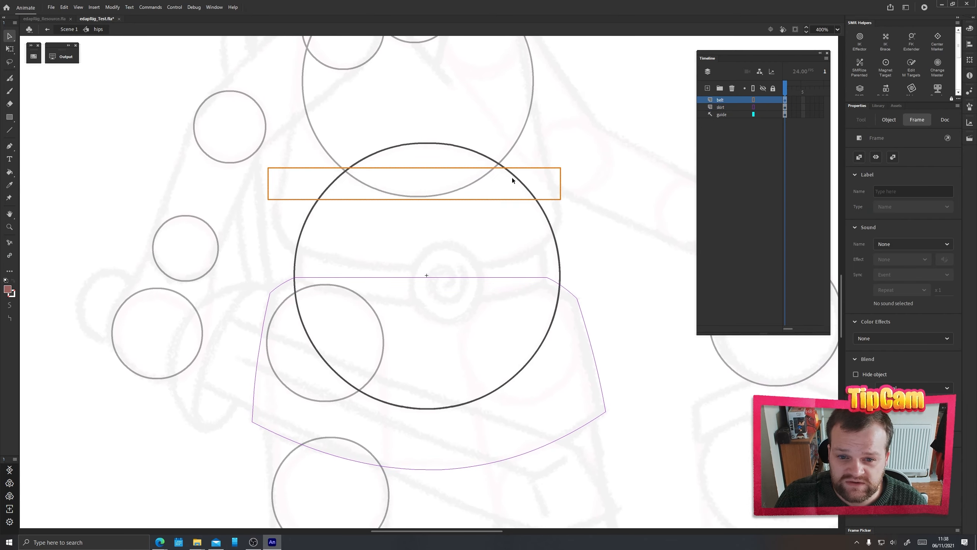
Pull the belt's lower corners down to the skirt's upper edge and curve the belt's bottom edge downward.
left_click(561, 202)
left_click_drag(560, 198, 546, 277)
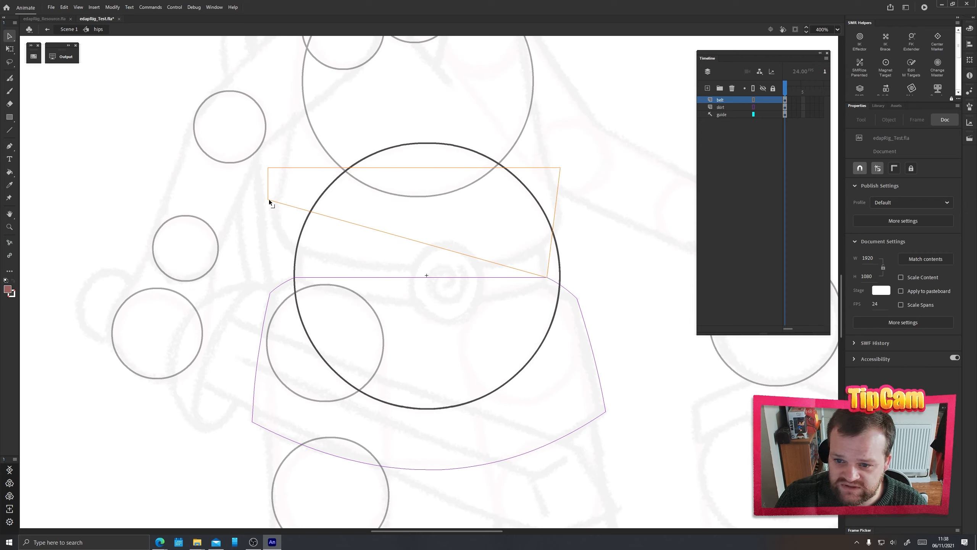
left_click_drag(268, 199, 294, 276)
left_click_drag(424, 276, 425, 301)
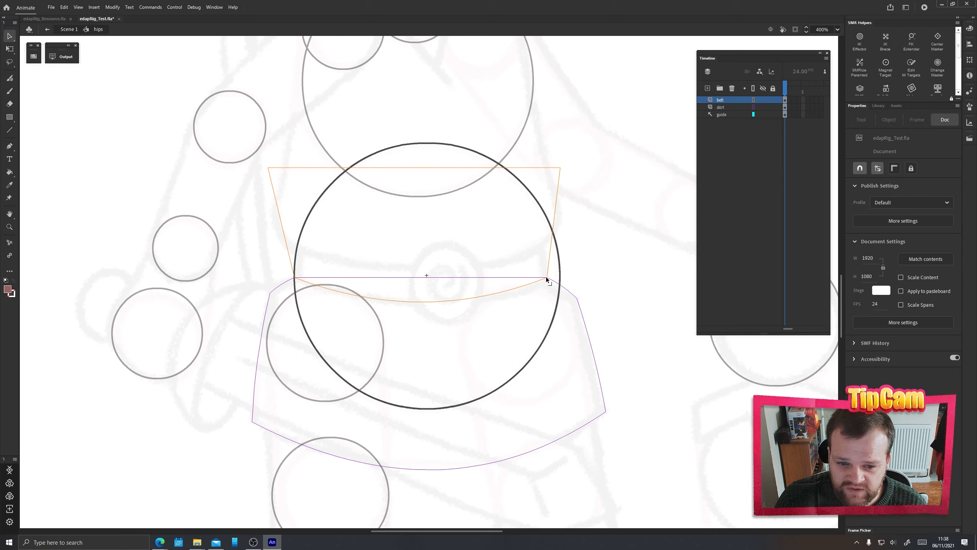
left_click_drag(547, 277, 545, 282)
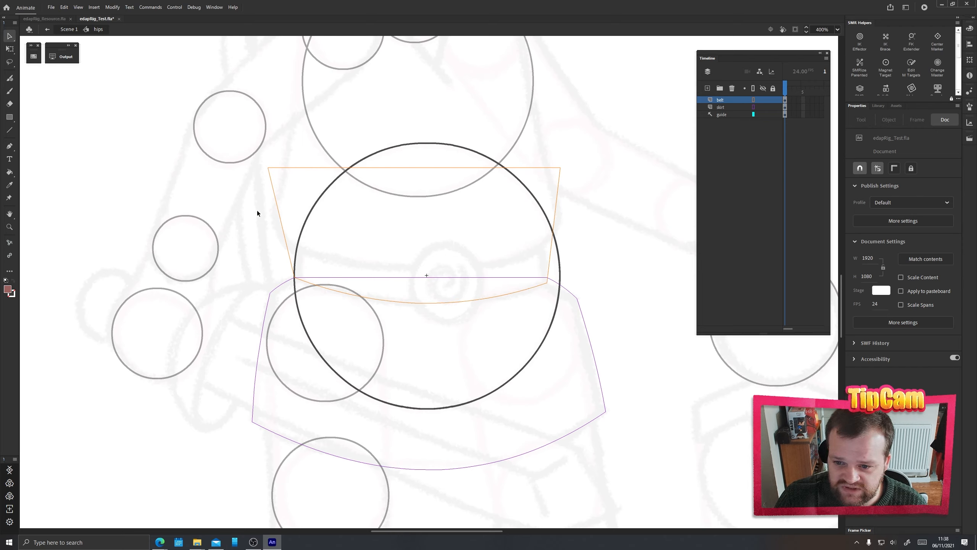
Lower the belt's upper corners to form a level top edge above the sketched belt, and bow its sides outward.
left_click_drag(268, 169, 297, 247)
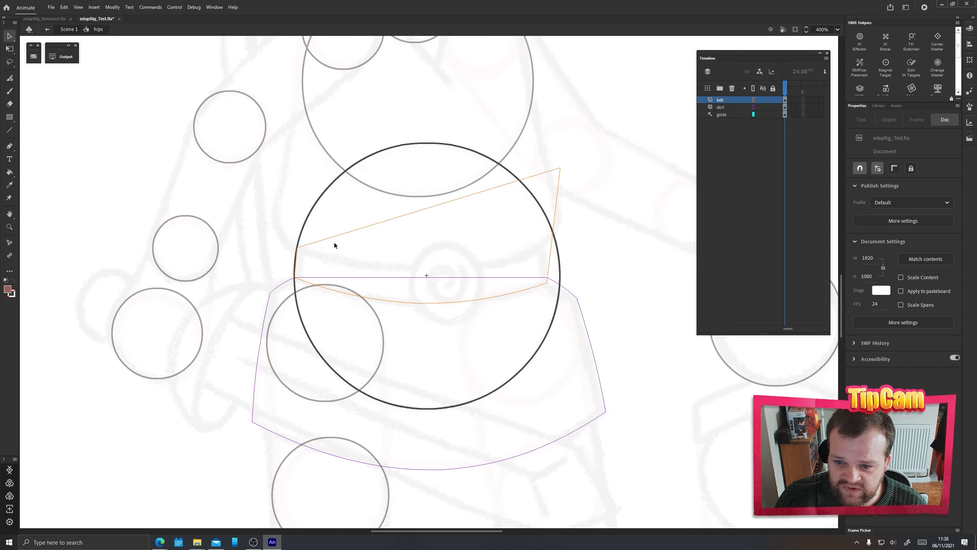
left_click_drag(559, 168, 541, 239)
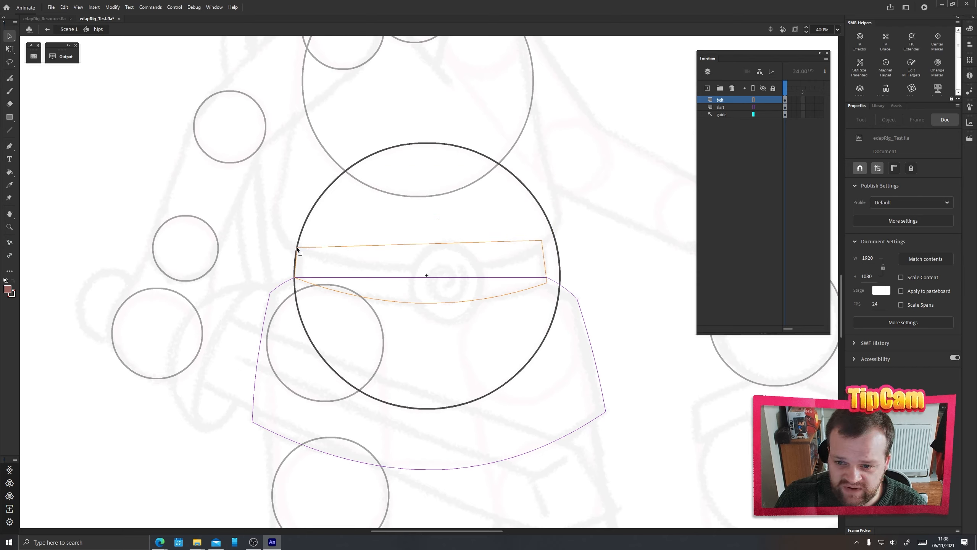
left_click_drag(296, 246, 297, 240)
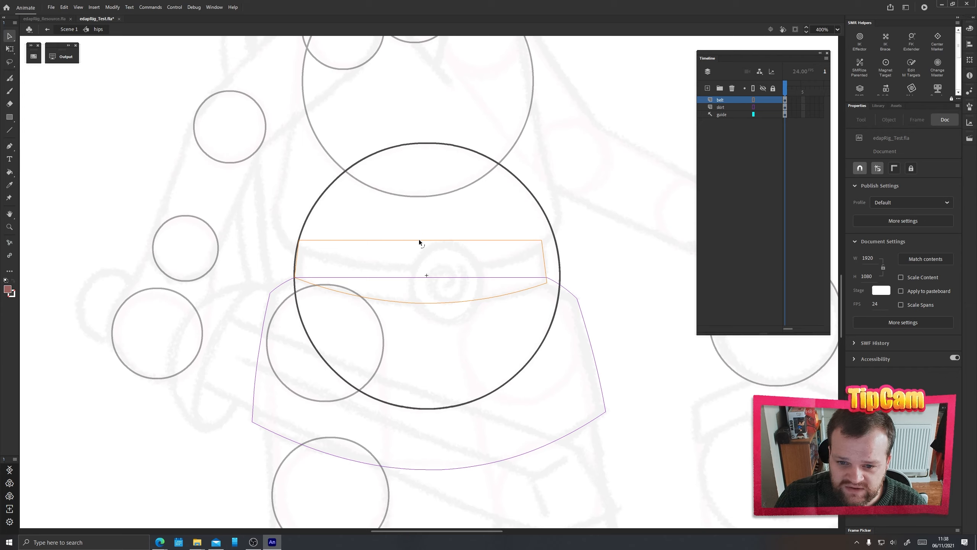
left_click_drag(419, 242, 422, 182)
key("ctrl+z")
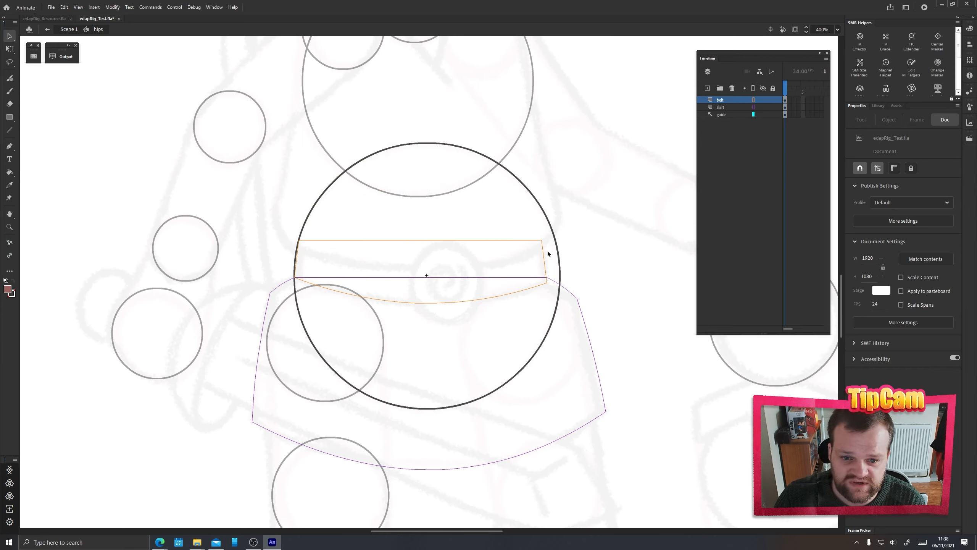
left_click_drag(541, 239, 538, 219)
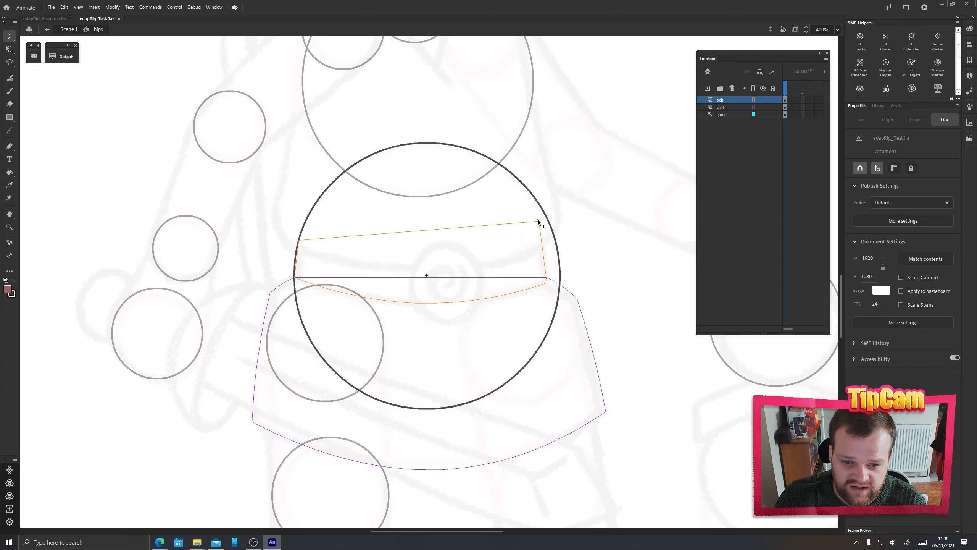
left_click_drag(300, 240, 305, 221)
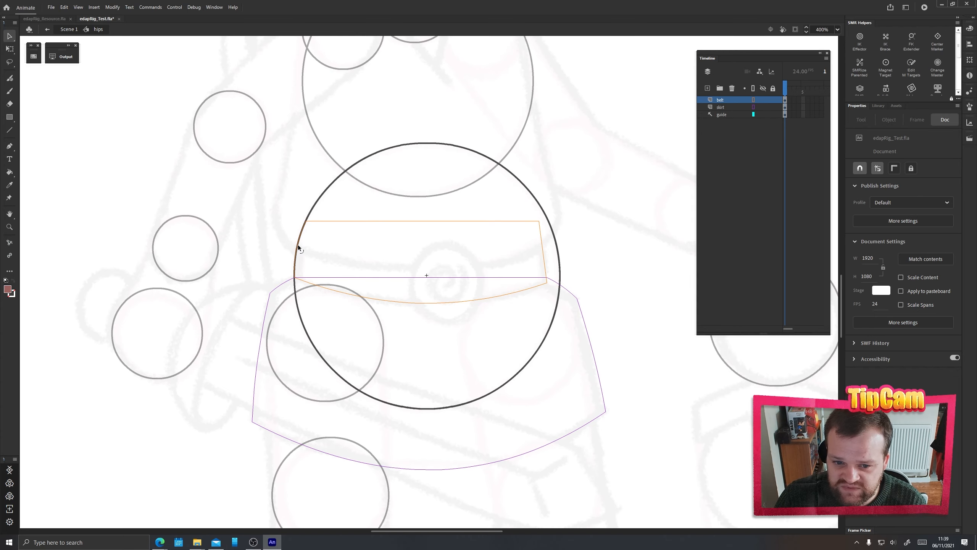
left_click_drag(543, 255, 547, 254)
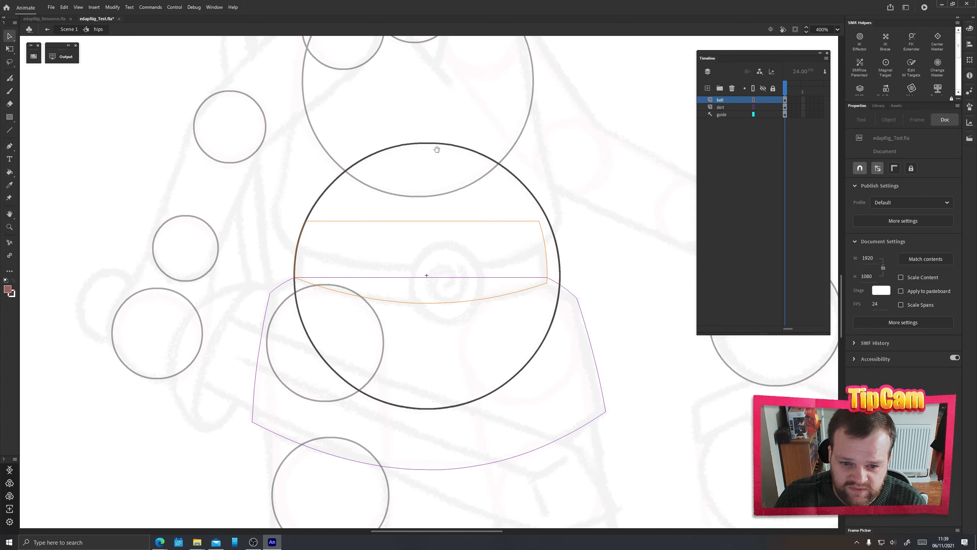
Return the skirt and belt layers to solid fill display.
left_click_drag(437, 149, 438, 290)
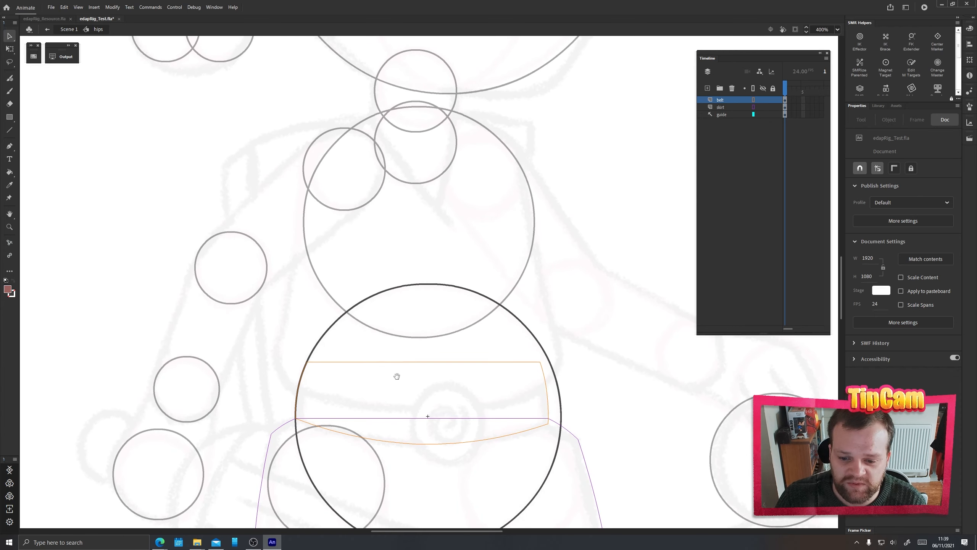
left_click_drag(395, 377, 397, 230)
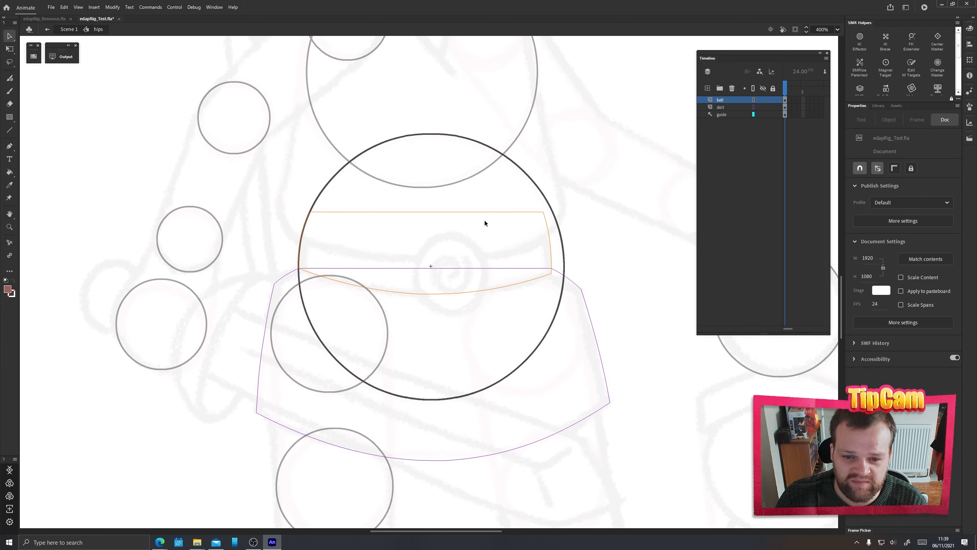
left_click_drag(487, 211, 452, 235)
left_click(754, 107)
left_click(753, 100)
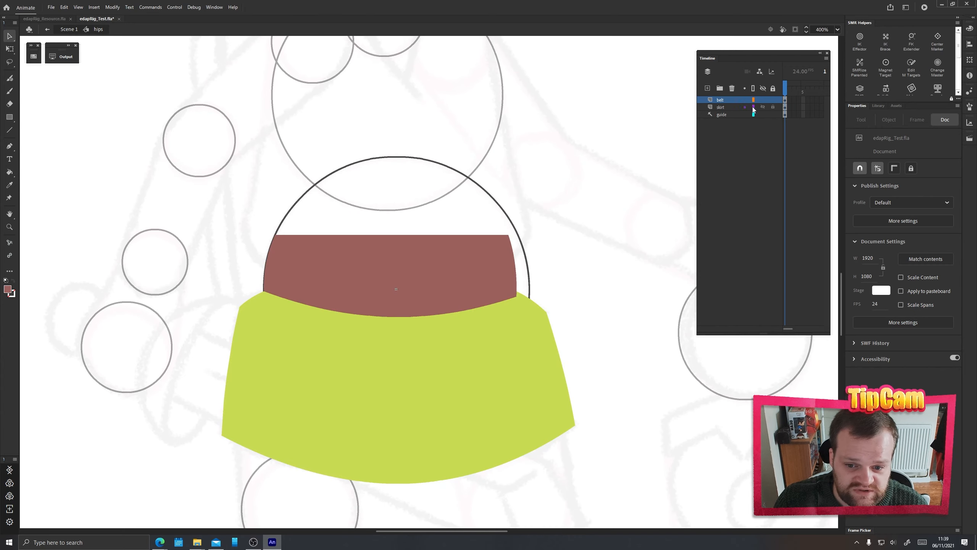
Exit the hips symbol to Scene 1 and view the skirt and belt against the whole character sketch.
double_click(575, 253)
key("ctrl+minus")
key("ctrl+minus")
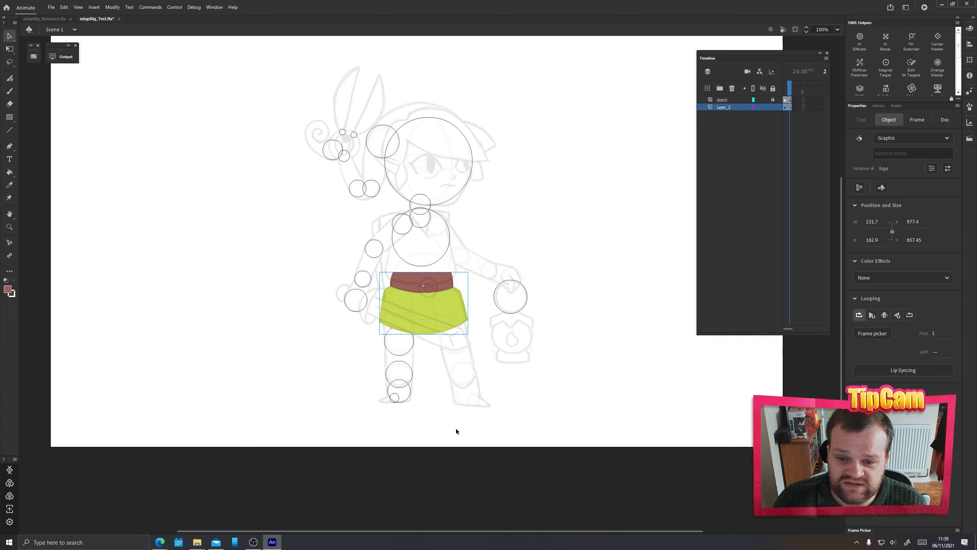
key("ctrl+equal")
key("ctrl+equal")
left_click_drag(446, 220, 454, 456)
key("ctrl+minus")
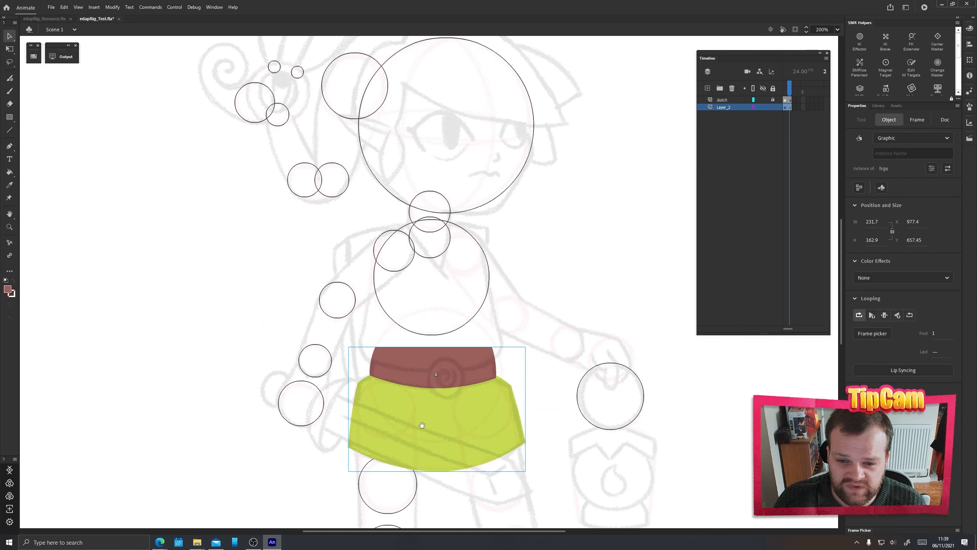
Open the hips symbol and copy its guide circle.
left_click_drag(416, 276, 418, 253)
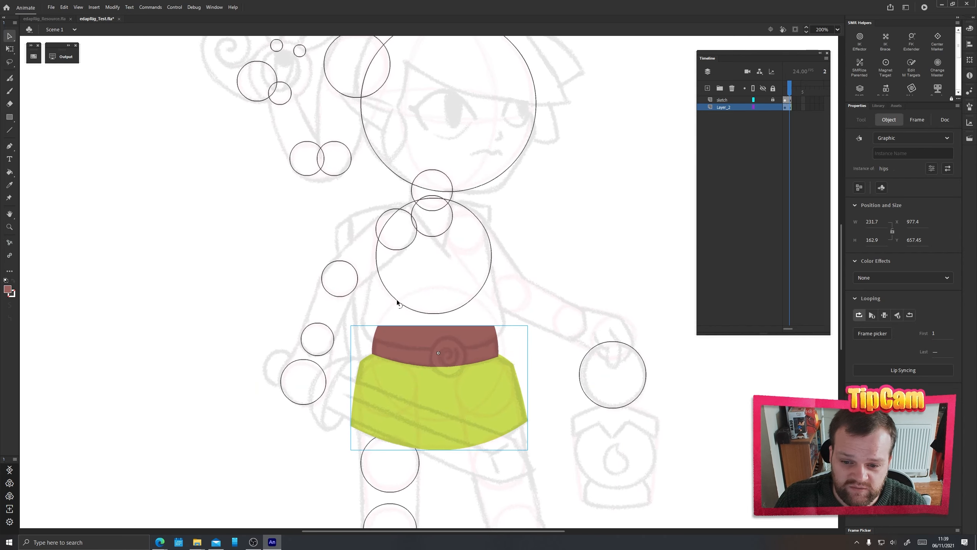
double_click(378, 338)
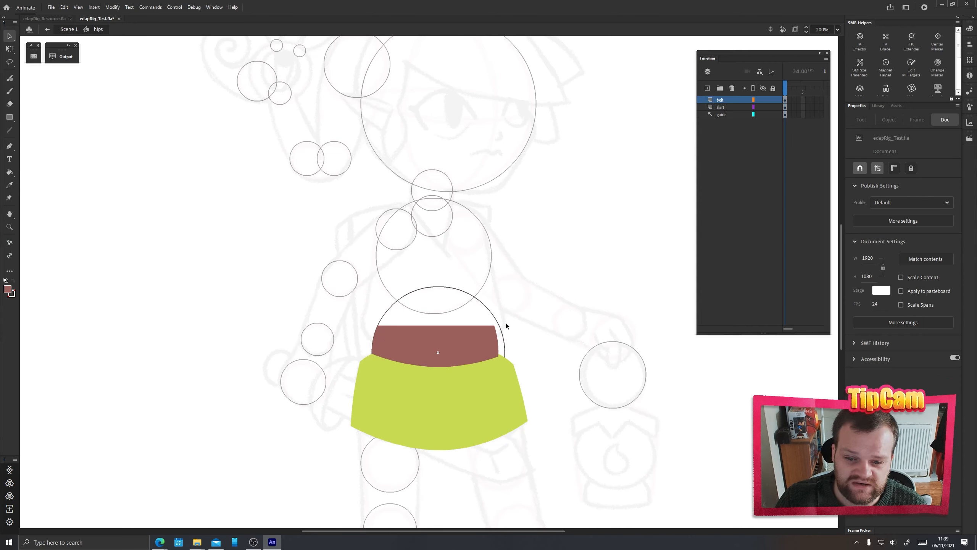
left_click(444, 287)
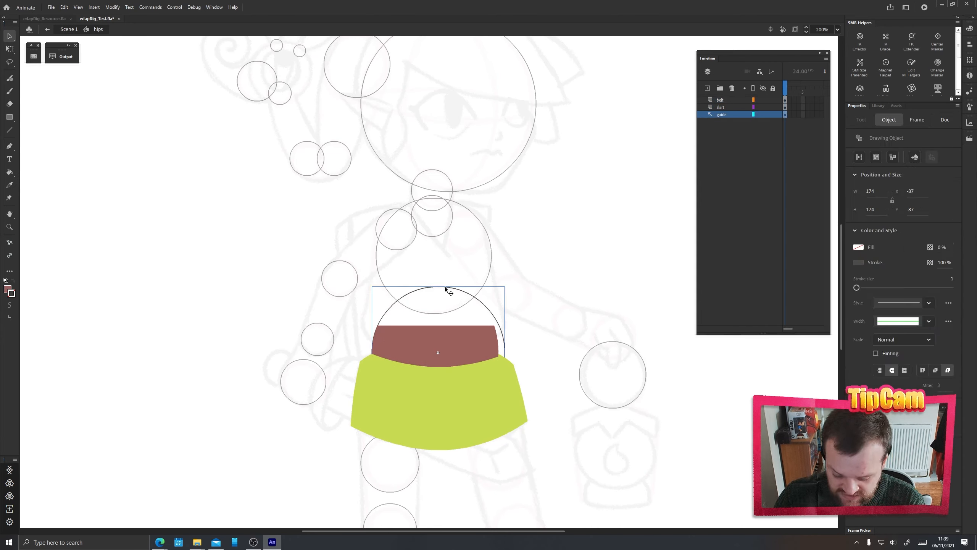
Return to Scene 1, convert the large chest circle to a graphic symbol named torso, and open it for editing.
double_click(376, 270)
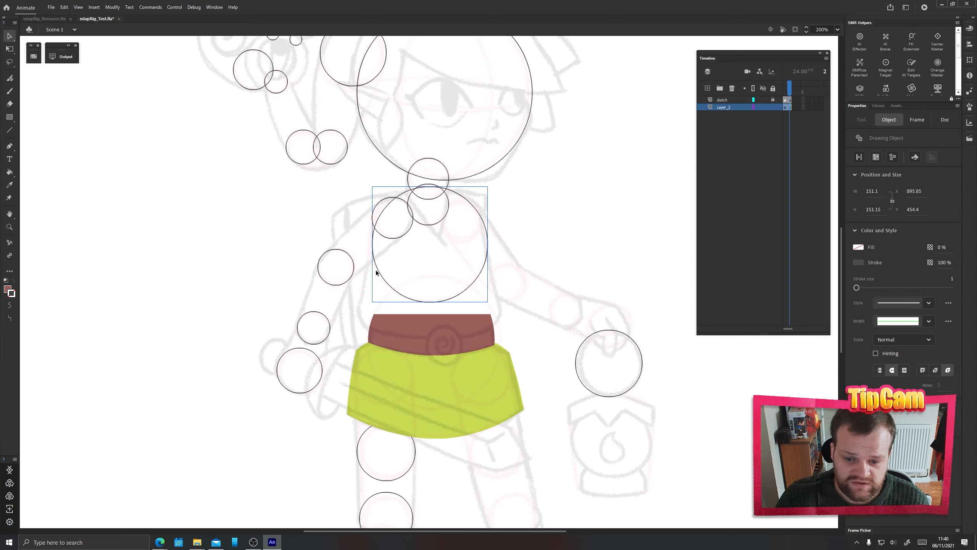
key("F8")
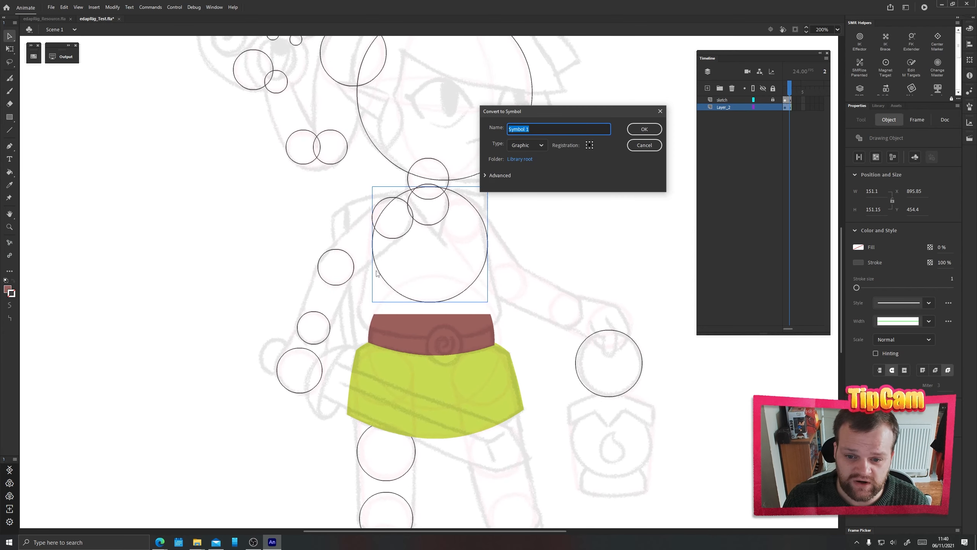
type("torso")
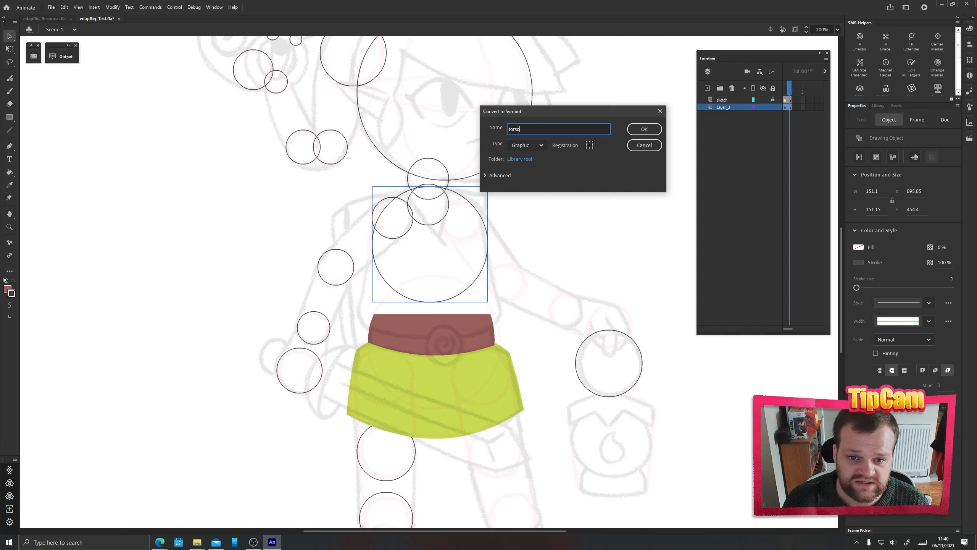
left_click(637, 133)
double_click(382, 280)
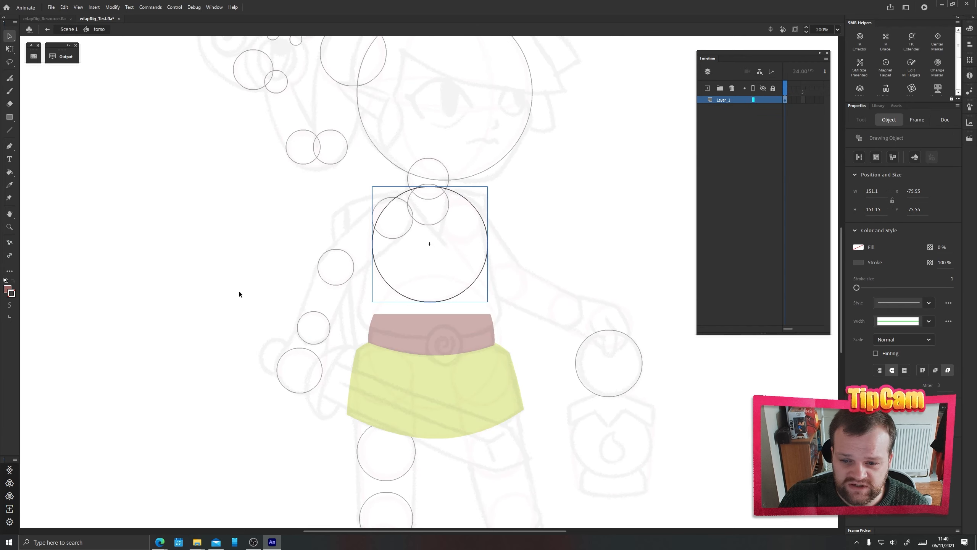
Paste the copied hips circle in place inside the torso symbol and shift it down over the belt and skirt to Y 38.
key("ctrl+shift+v")
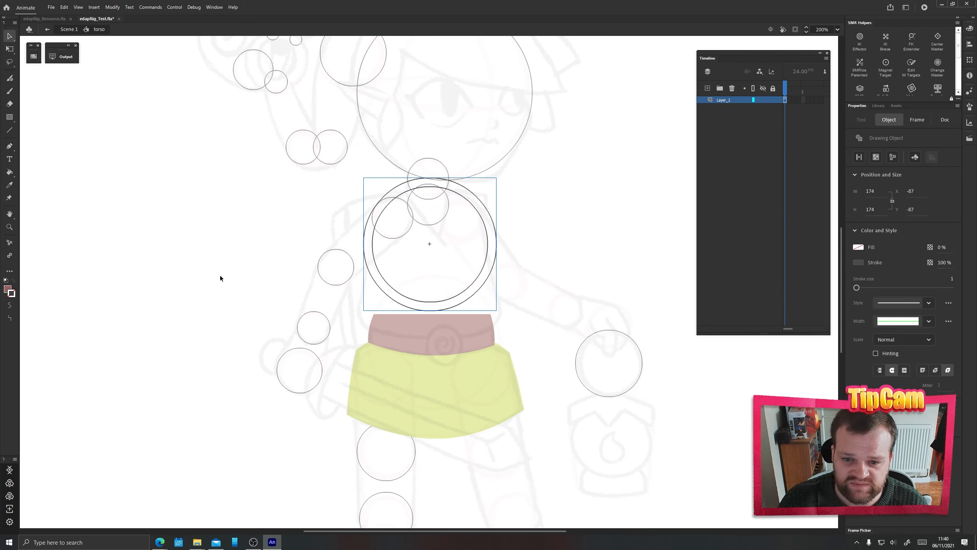
key("shift+Down")
key("shift+Down")
key("shift+Down")
key("shift+Down")
key("shift+Down")
key("shift+Down")
key("shift+Down")
key("shift+Down")
key("shift+Down")
key("shift+Down")
key("shift+Down")
key("shift+Down")
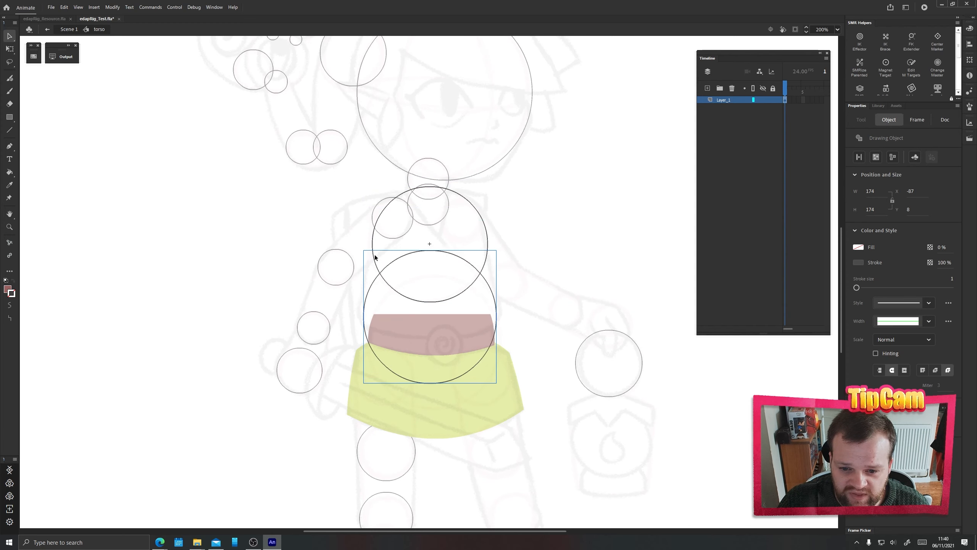
key("shift+Down")
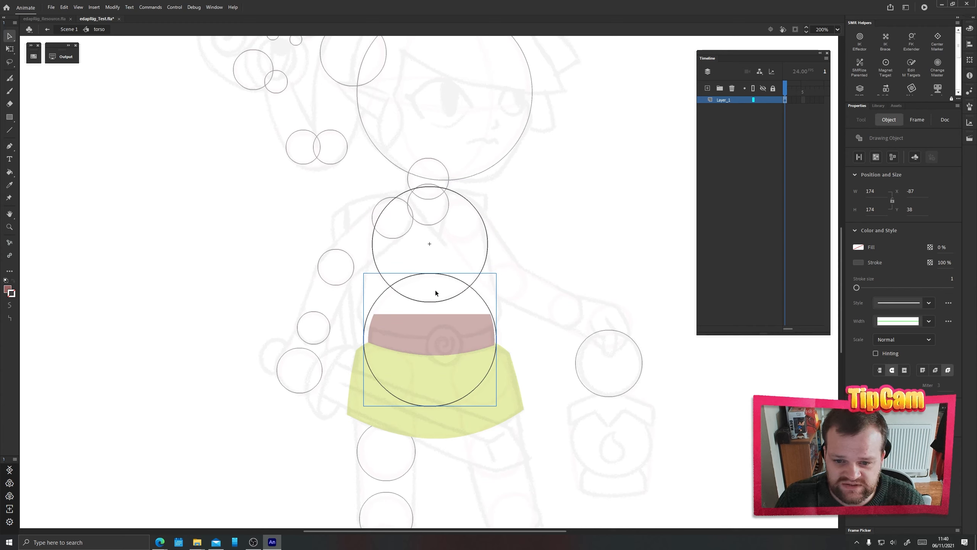
Turn off the guide setting on the hips symbol's guide layer and return to Scene 1.
double_click(194, 248)
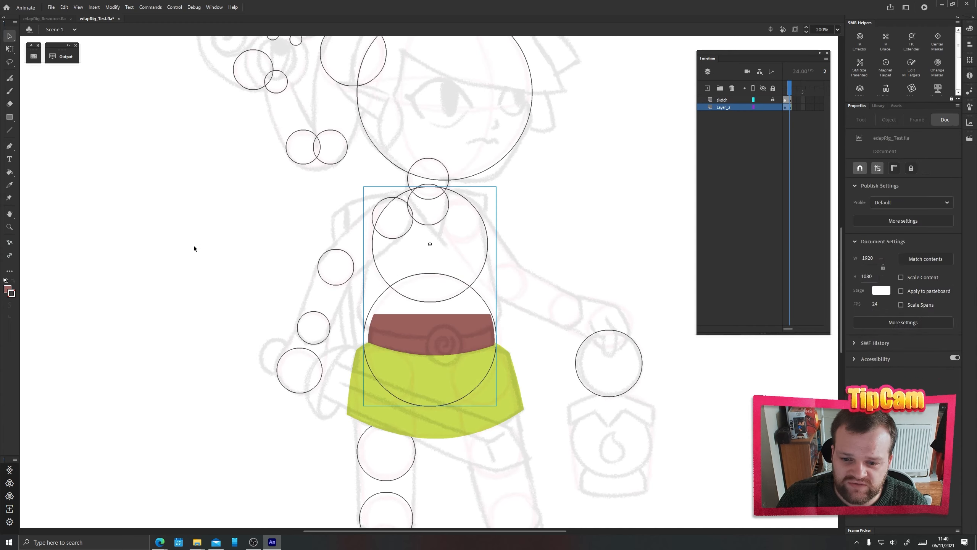
double_click(404, 421)
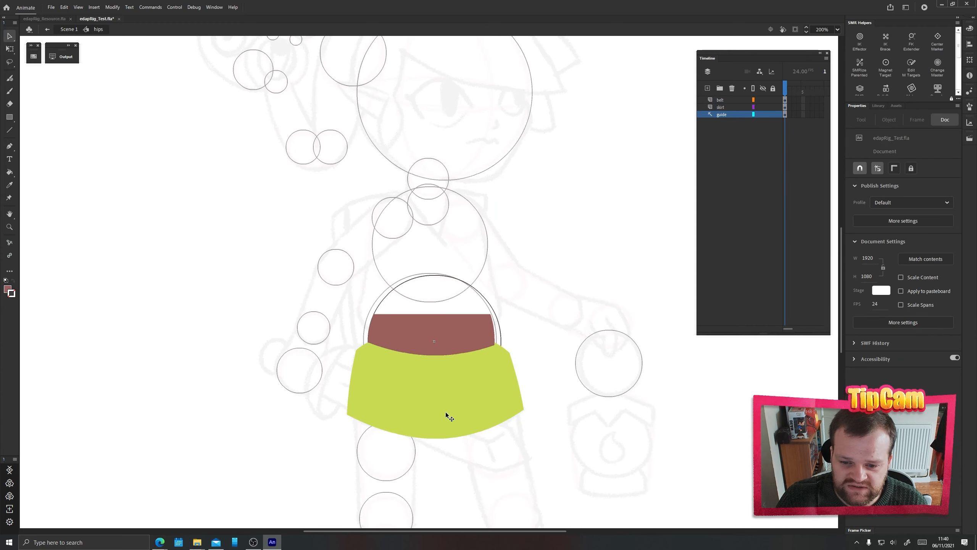
right_click(721, 114)
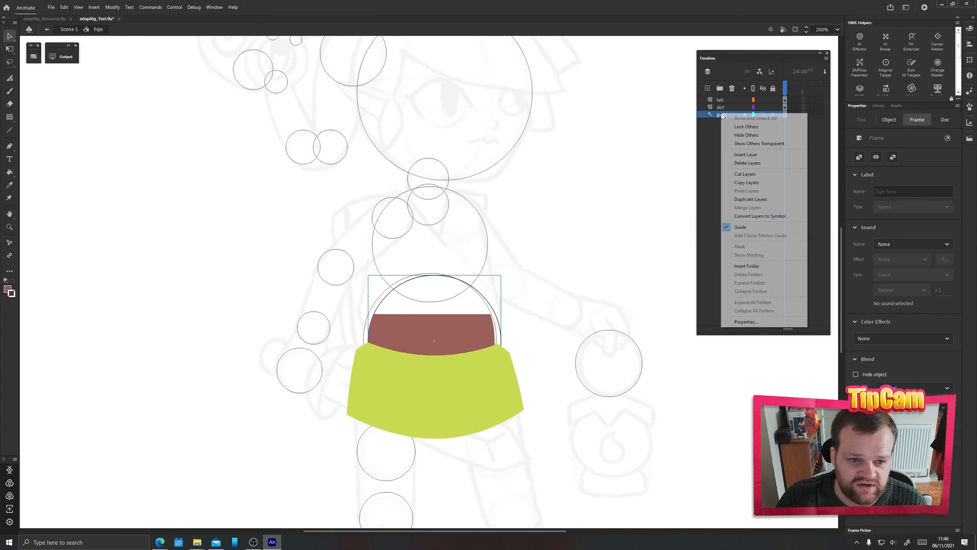
left_click(744, 227)
double_click(162, 296)
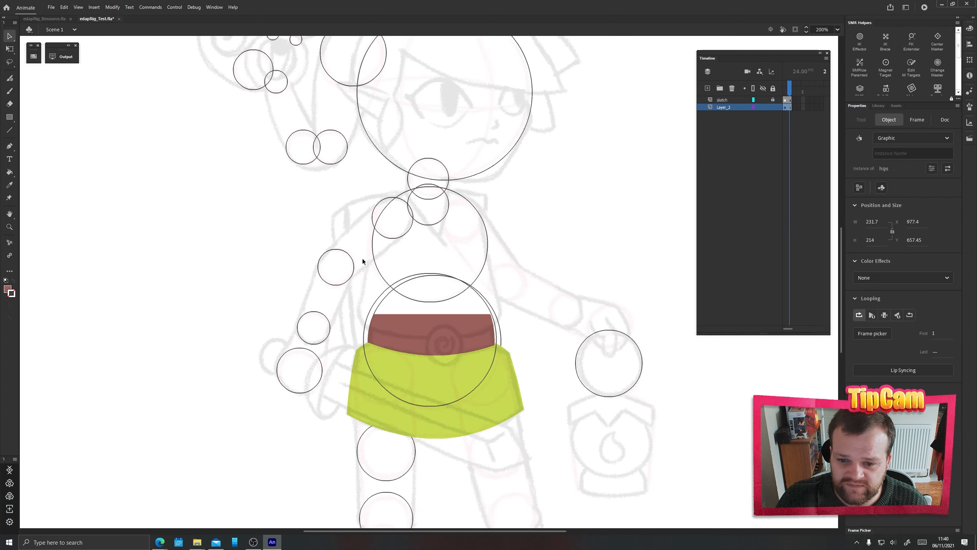
Nudge the lower circle in the torso symbol to X -81, Y 40.4 so it overlays the hips circle exactly.
double_click(373, 255)
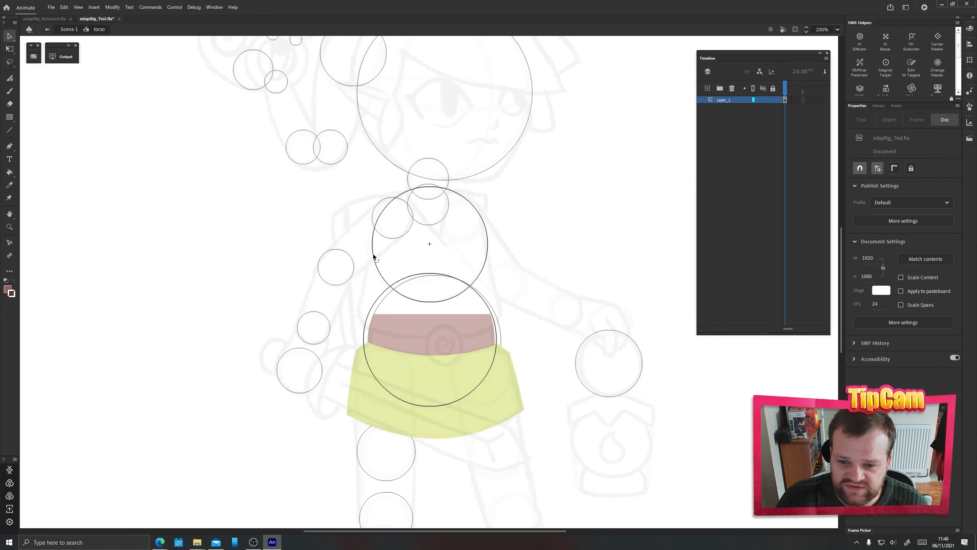
left_click(379, 296)
key("ctrl+equal")
key("ctrl+equal")
key("Right")
key("Right")
key("Right")
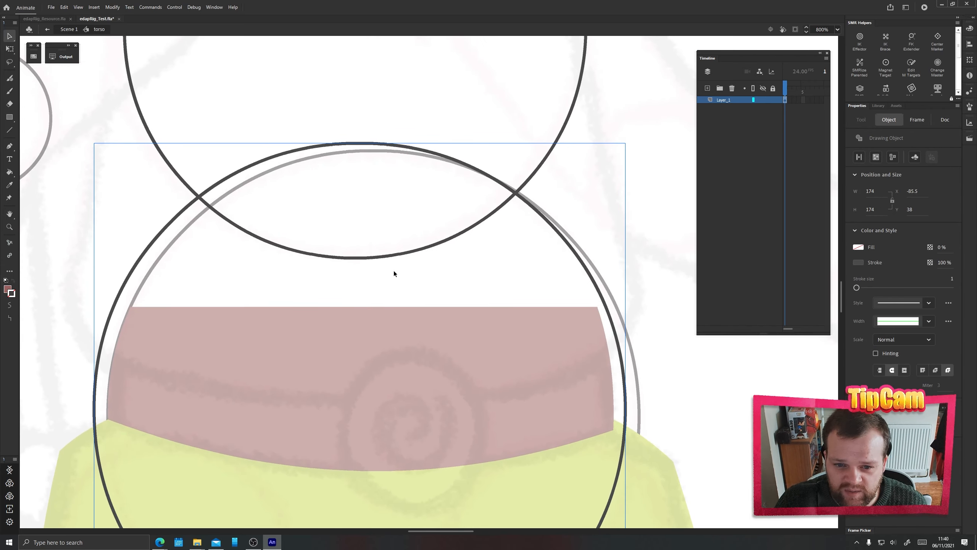
key("Right")
key("Right")
key("Right")
key("Down")
key("Down")
key("Down")
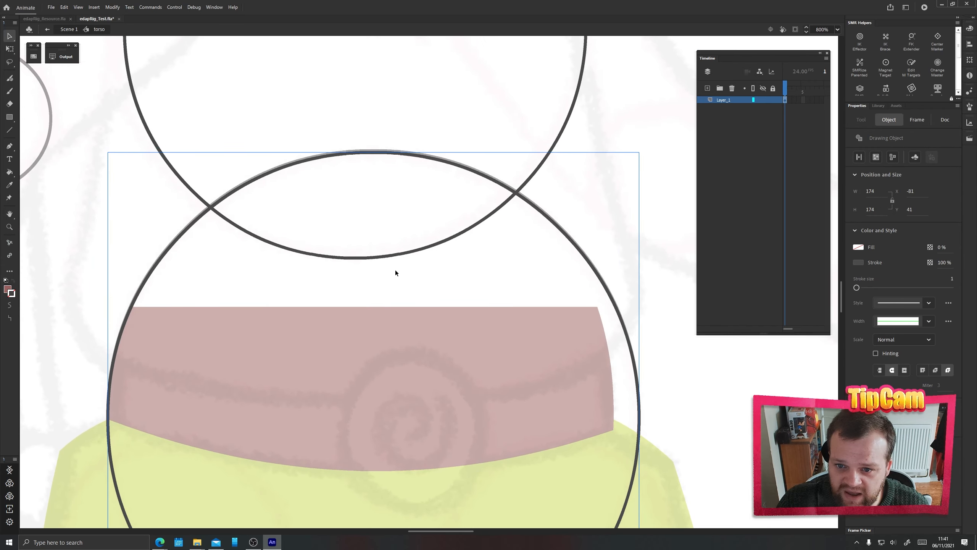
key("Up")
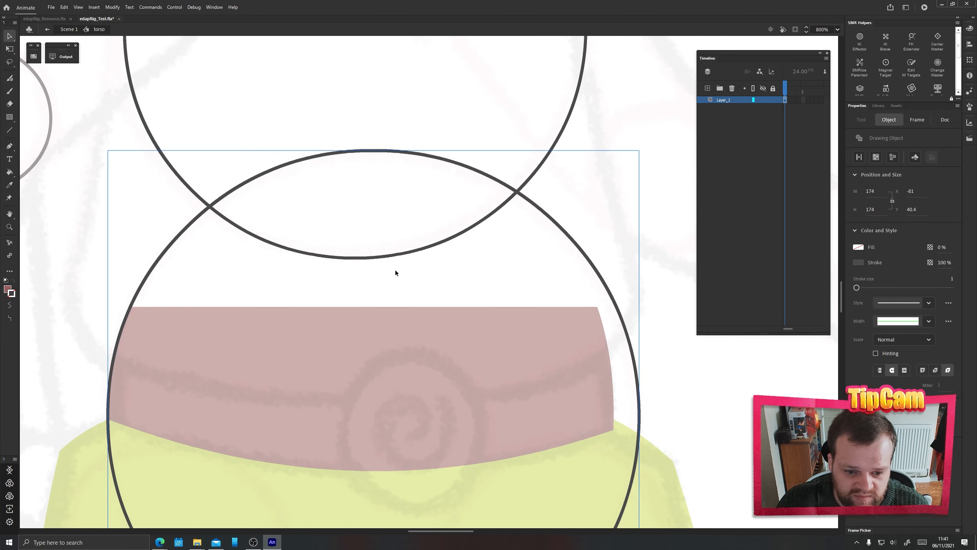
left_click(701, 390)
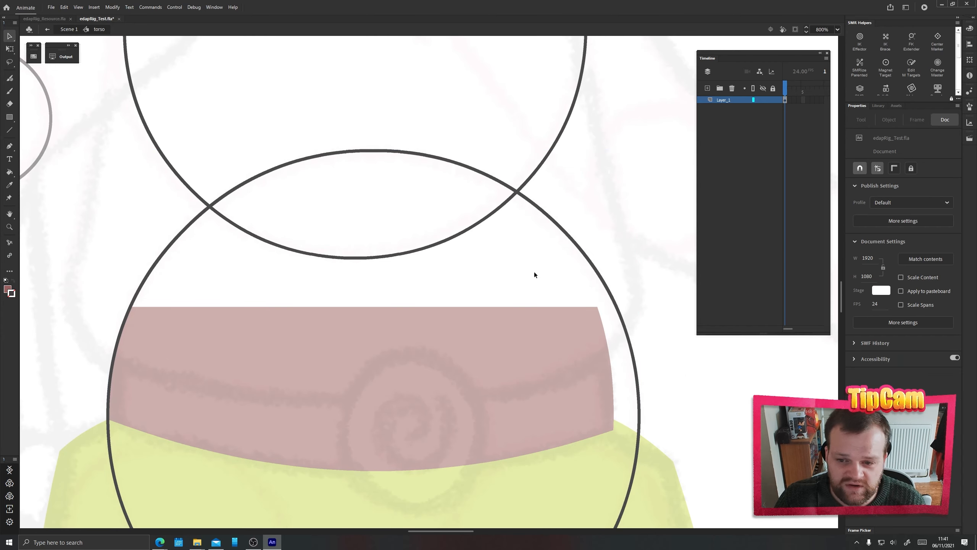
Move the torso symbol's lower circle onto a new layer above the chest circle, keeping its position.
key("ctrl+minus")
key("ctrl+minus")
left_click_drag(403, 241, 410, 287)
key("ctrl+equal")
left_click_drag(448, 391, 450, 289)
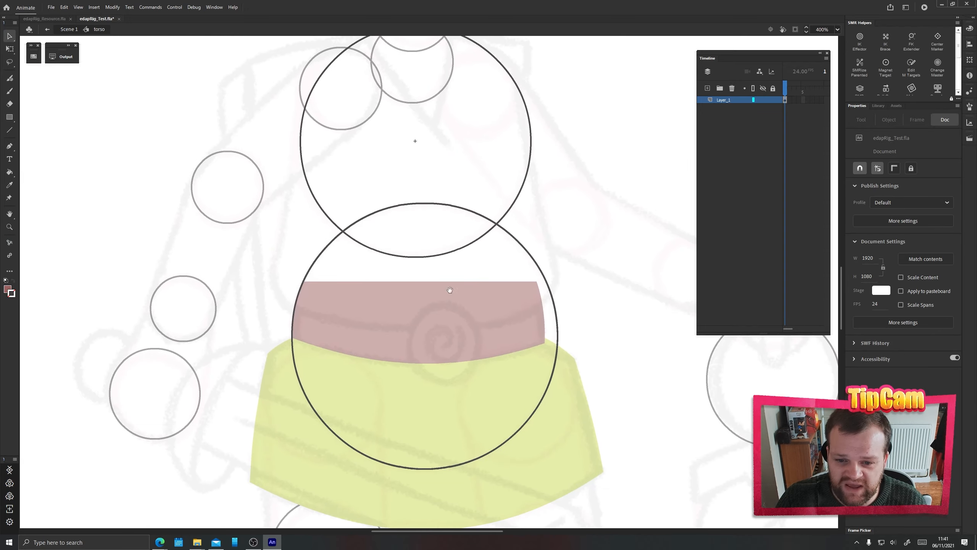
left_click_drag(409, 193, 442, 281)
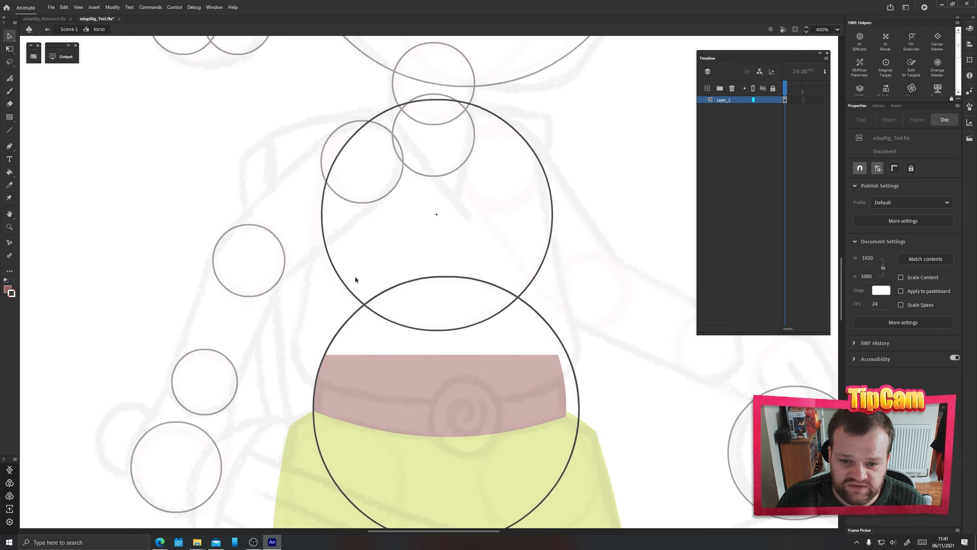
left_click_drag(355, 437, 330, 374)
left_click(521, 260)
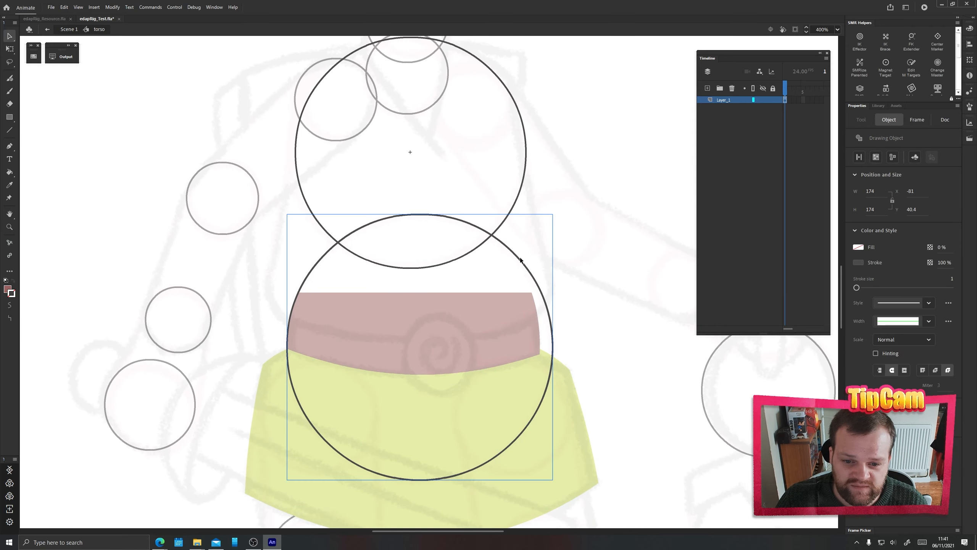
left_click(708, 89)
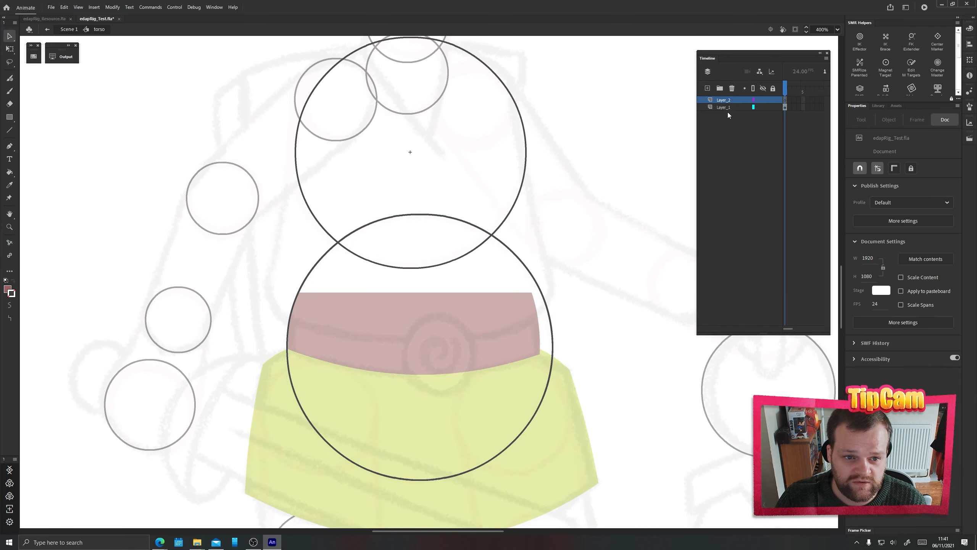
left_click(531, 275)
key("ctrl+x")
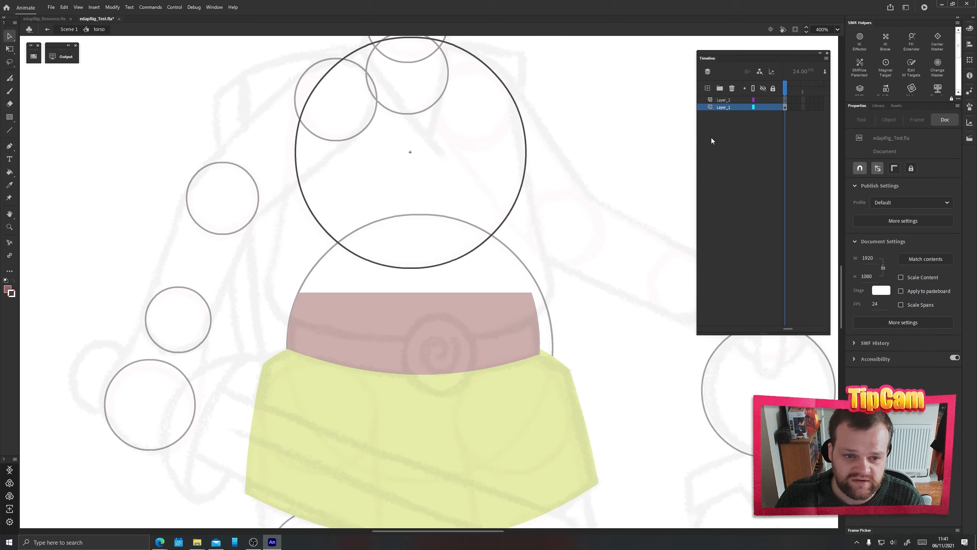
left_click(785, 100)
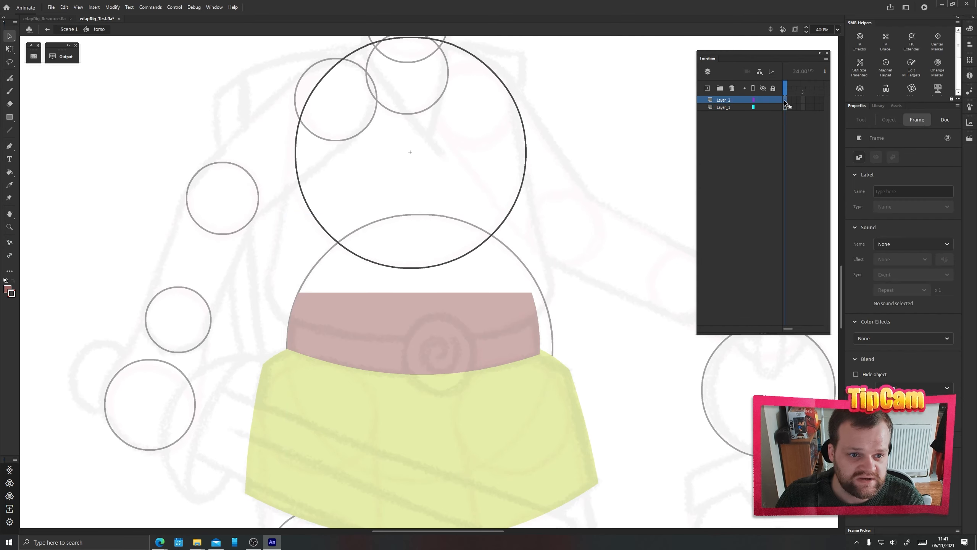
key("ctrl+shift+v")
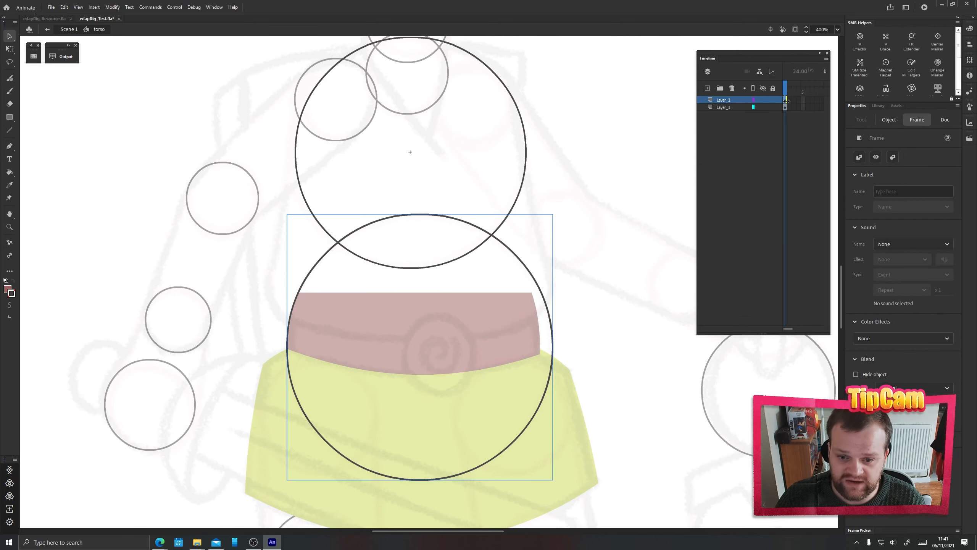
Make both torso circle layers guide layers named guide, and add a new layer above them.
double_click(723, 100)
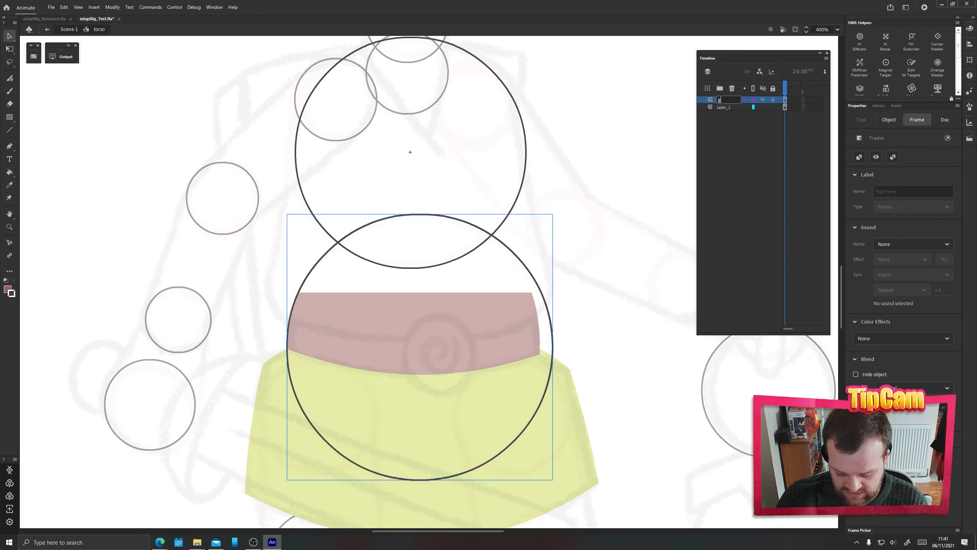
type("guide")
key("Tab")
type("guidde")
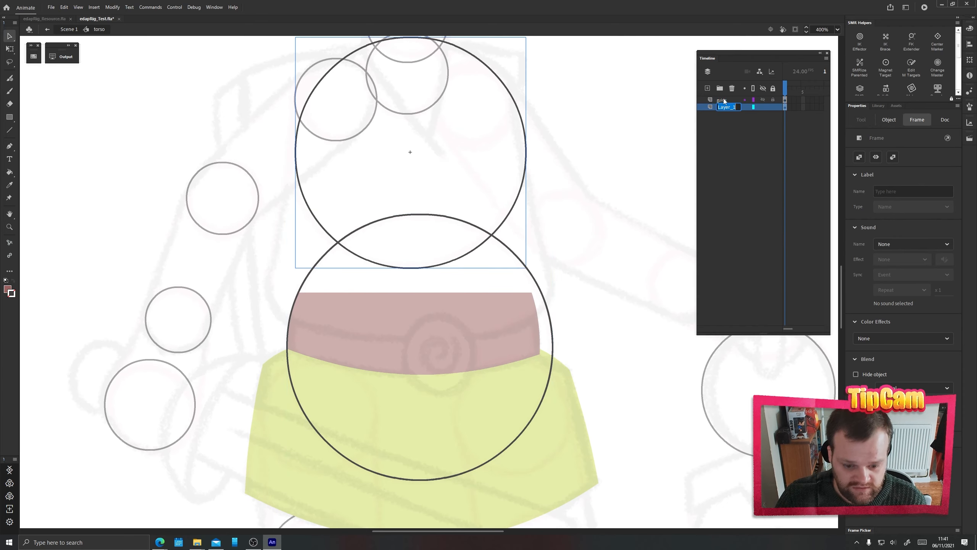
type("e")
key("Return")
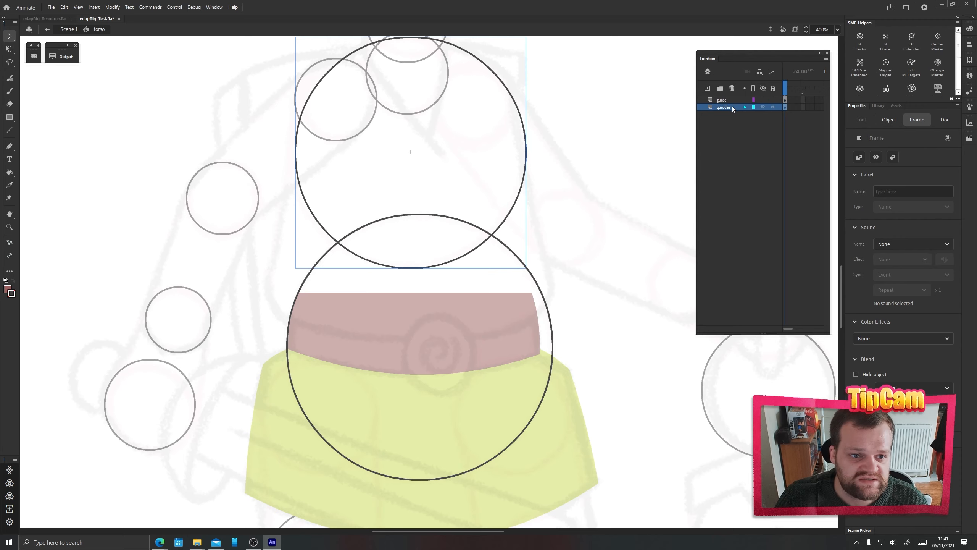
key("Right")
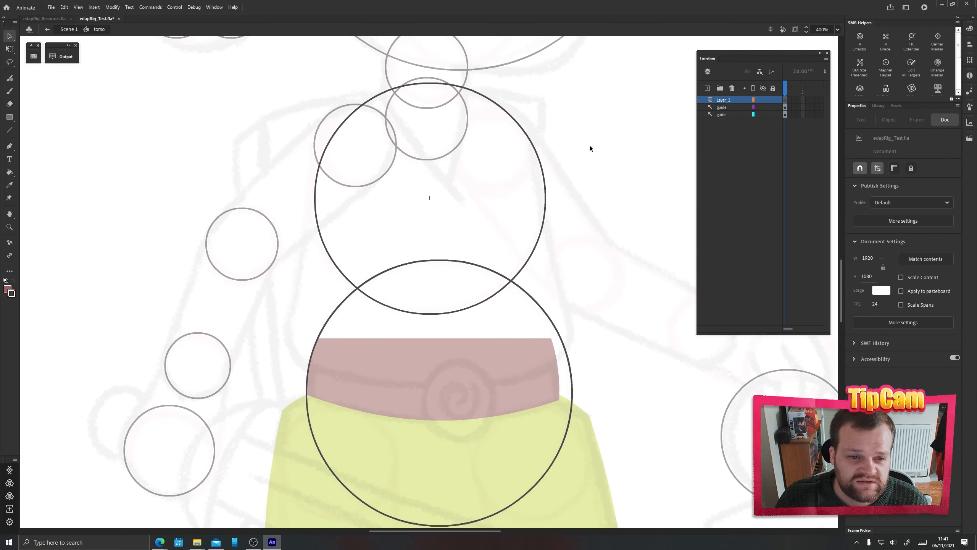
Draw a small lime-green rectangle without a stroke near the middle of the chest circle on the new layer.
left_click_drag(552, 156, 554, 187)
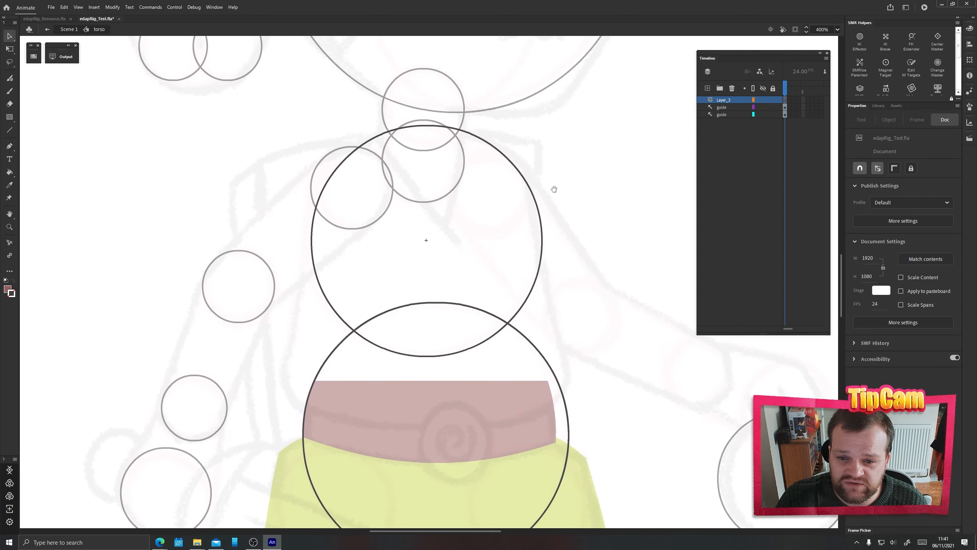
left_click(9, 117)
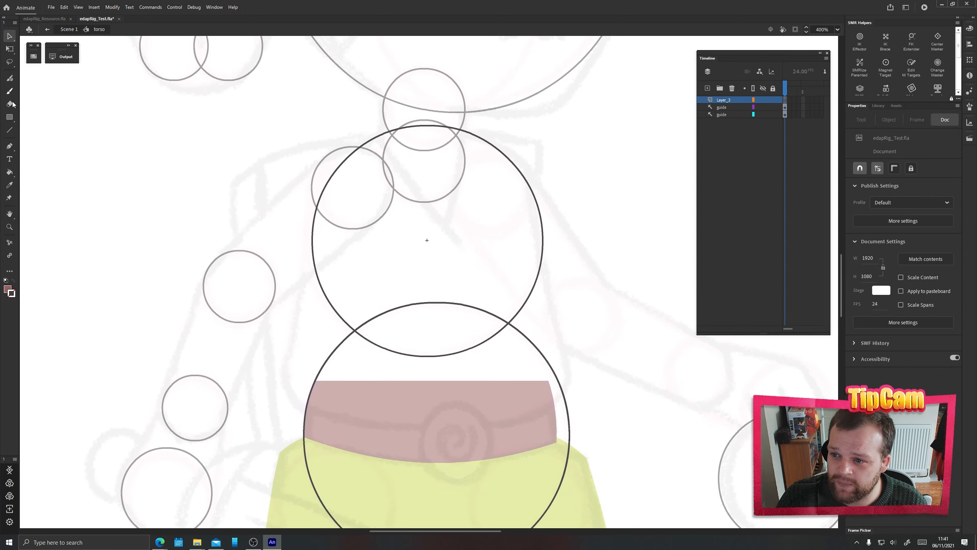
left_click_drag(455, 271, 394, 230)
left_click(8, 35)
left_click_drag(408, 186, 399, 230)
Show the lime shape's layer as outlines and move three rectangle corners to the sketched torso's right neck, shoulder and waist points.
left_click_drag(446, 273, 457, 175)
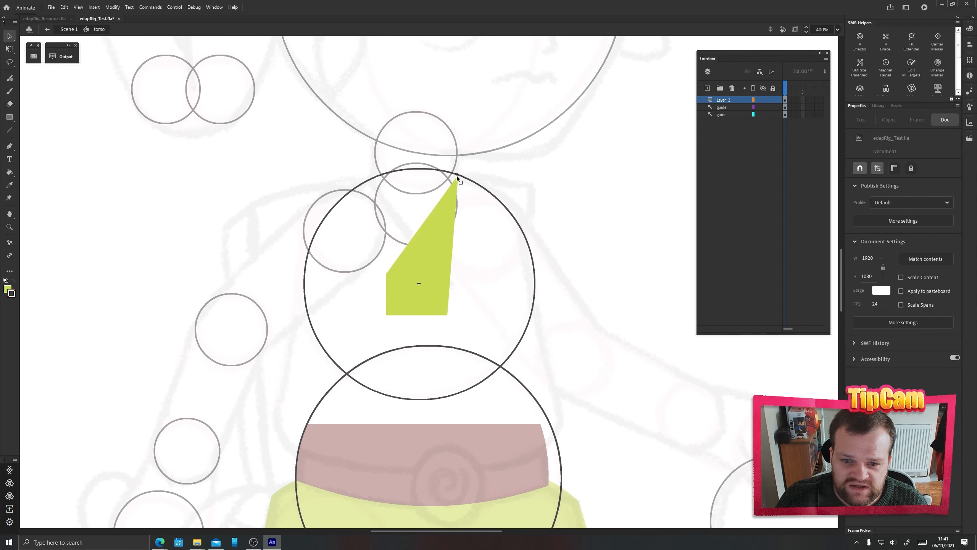
left_click(754, 100)
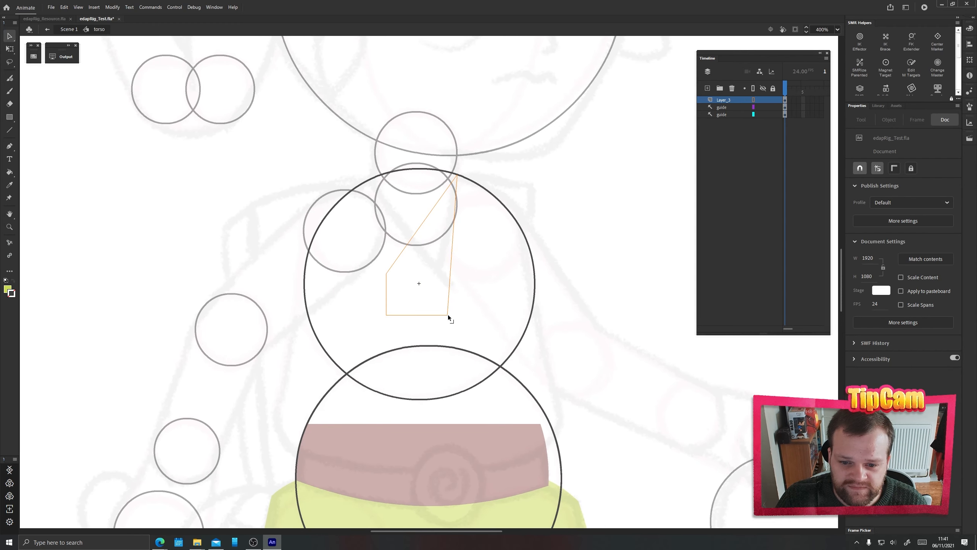
left_click_drag(448, 315, 522, 211)
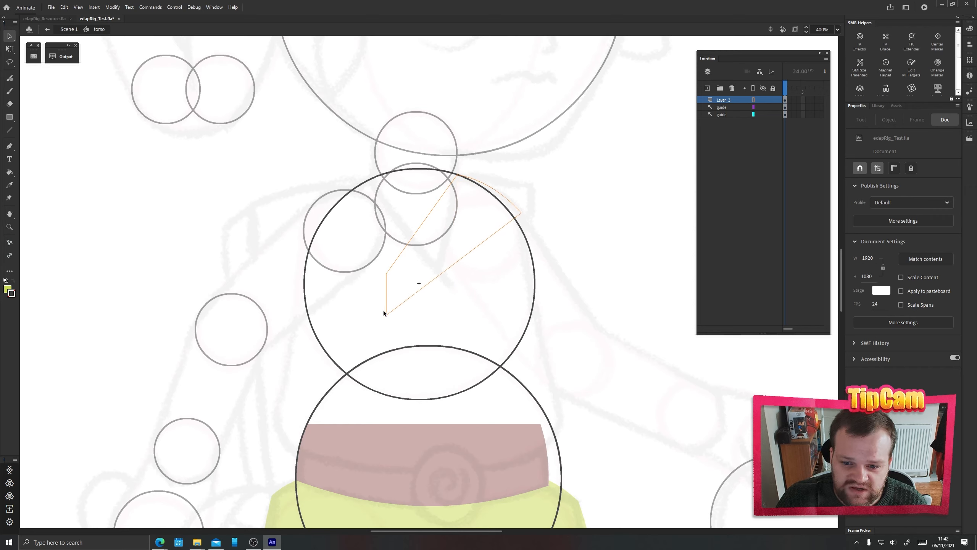
left_click_drag(386, 313, 561, 421)
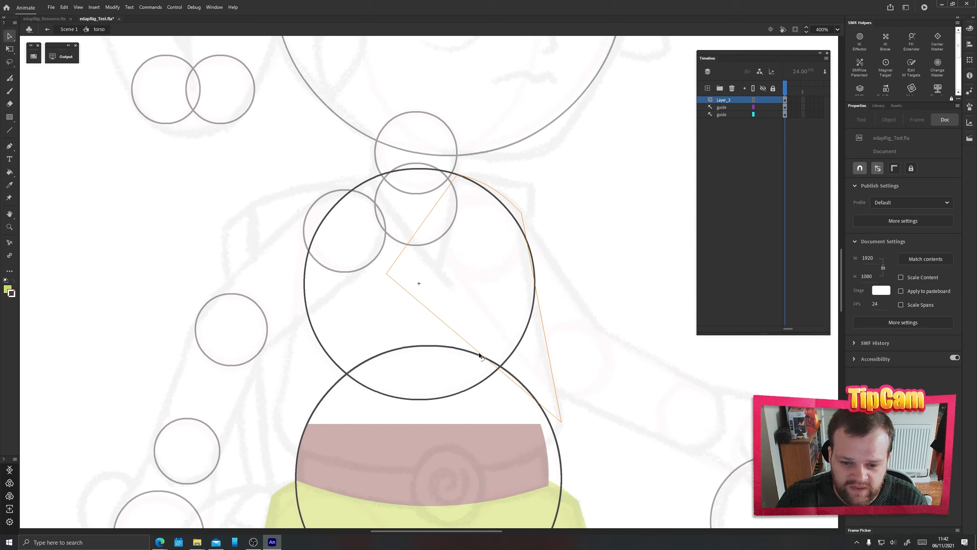
Pull new corners from the shape's edge along the sketched hem, left waist and shoulder, and move the remaining corner to the neck.
left_click_drag(478, 350, 420, 468)
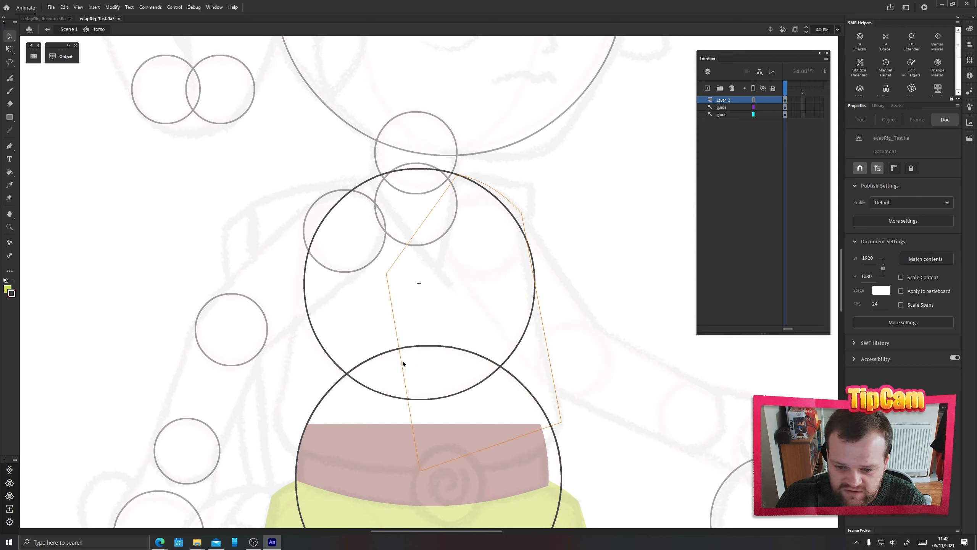
left_click_drag(402, 361, 291, 450)
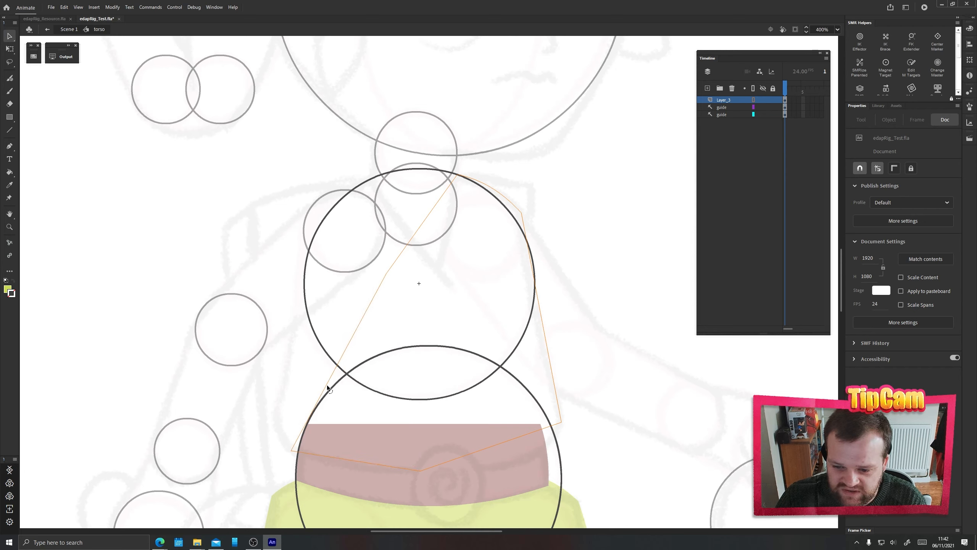
left_click_drag(327, 384, 276, 414)
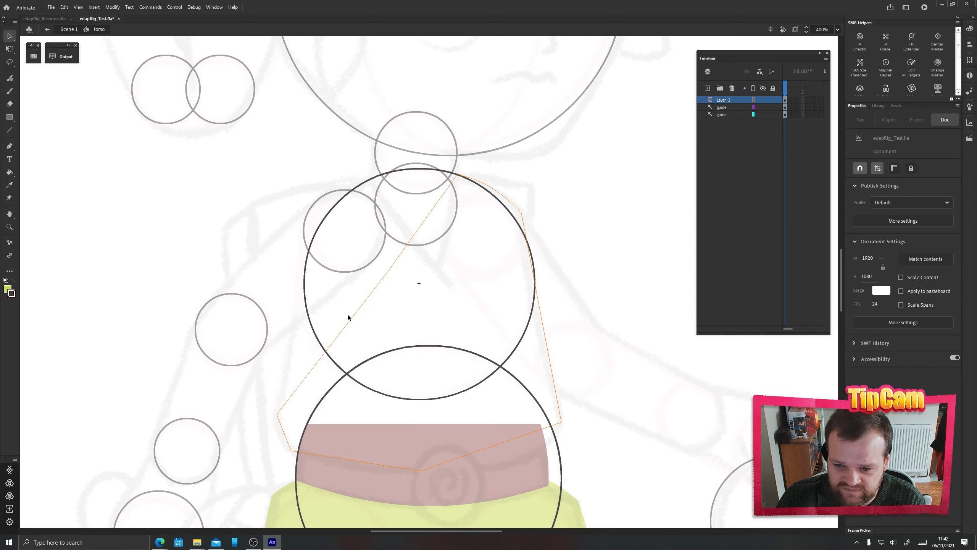
left_click_drag(356, 311, 307, 205)
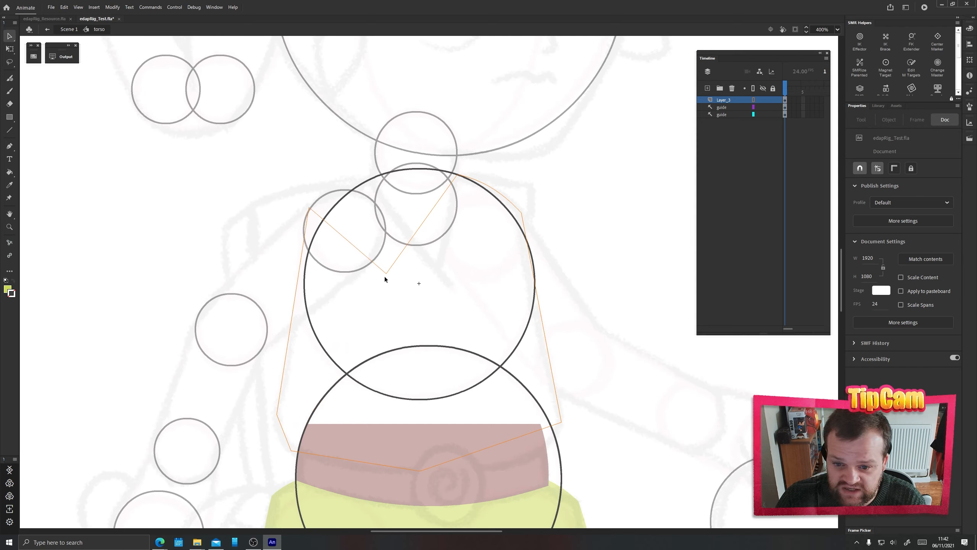
left_click_drag(386, 271, 379, 175)
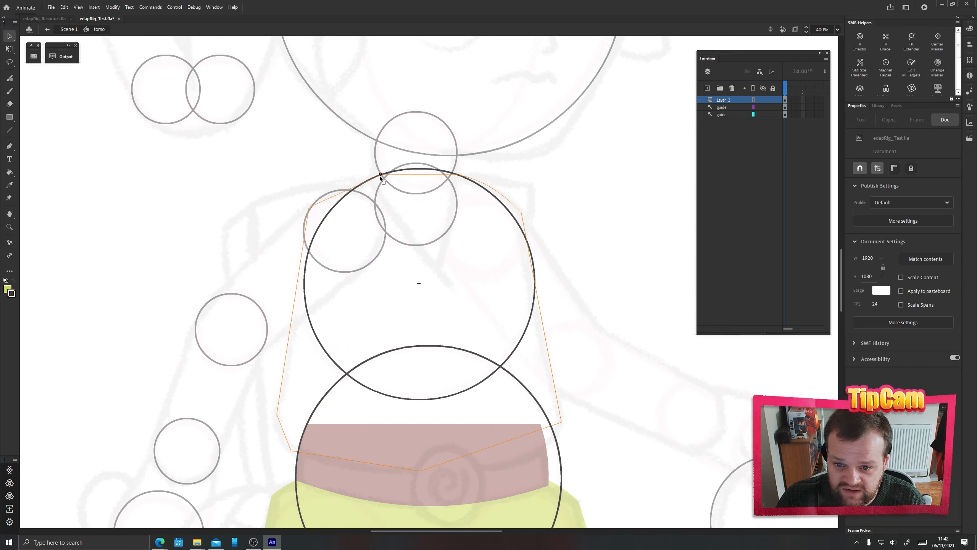
Pull a V-neck point down from the middle of the tunic's neckline and bend both neck edges to follow the sketch.
key("ctrl+equal")
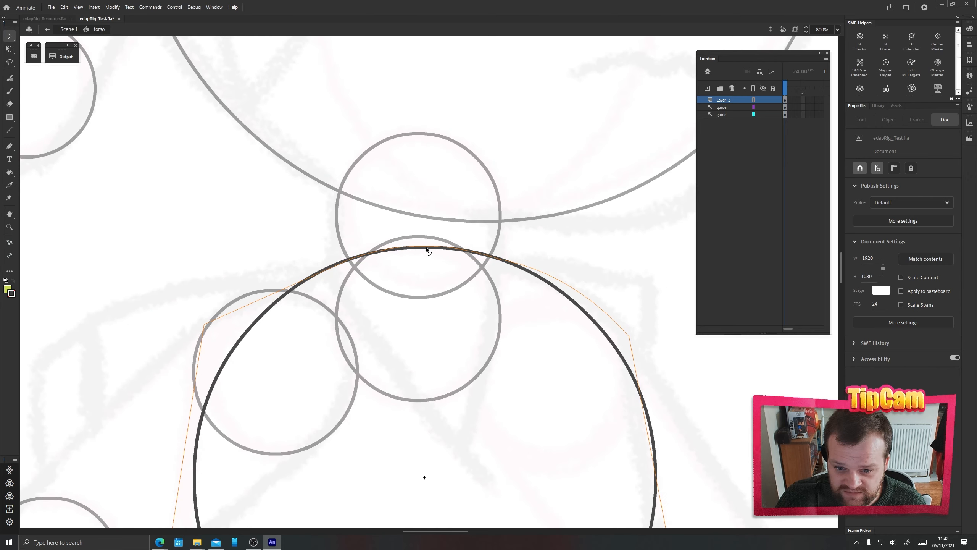
left_click_drag(426, 247, 458, 446)
key("ctrl+z")
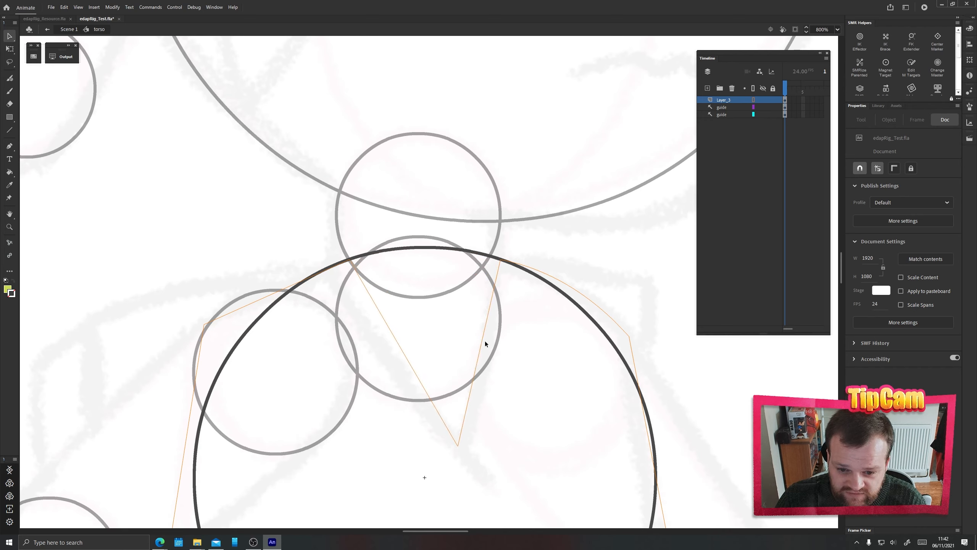
left_click_drag(481, 344, 487, 343)
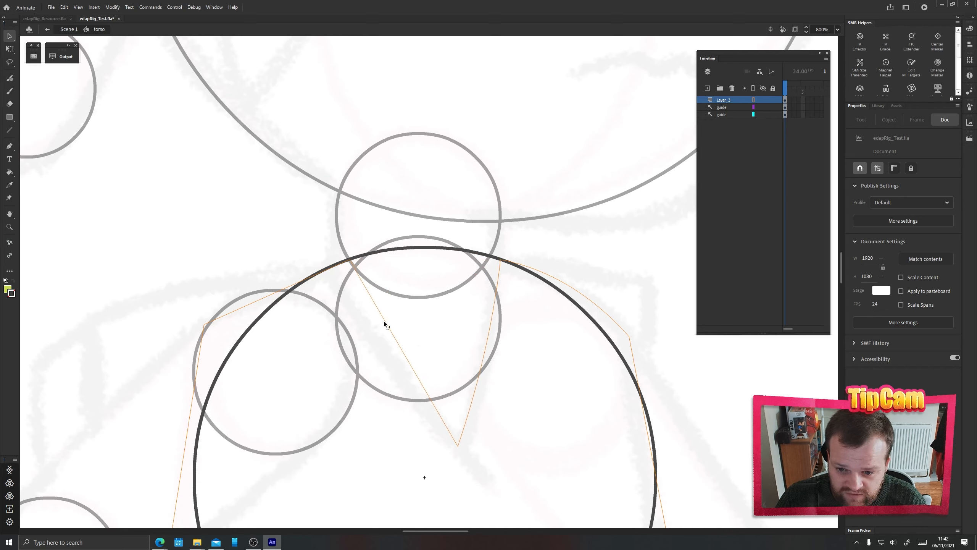
left_click_drag(383, 316, 371, 319)
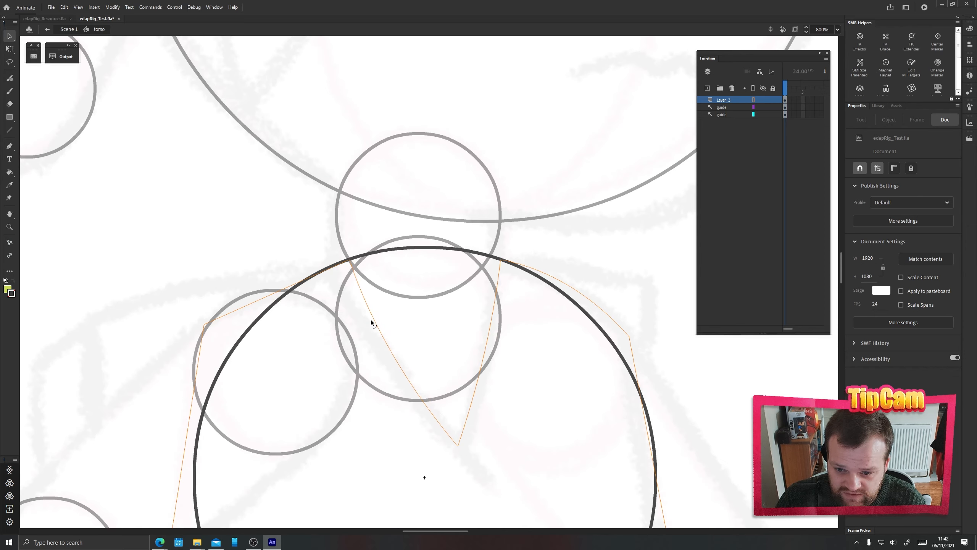
Bend the tunic's right side slightly inward and curve the right half of its hem downward over the belt.
key("ctrl+minus")
key("ctrl+minus")
left_click_drag(429, 374, 427, 336)
key("ctrl+equal")
left_click_drag(479, 277, 427, 318)
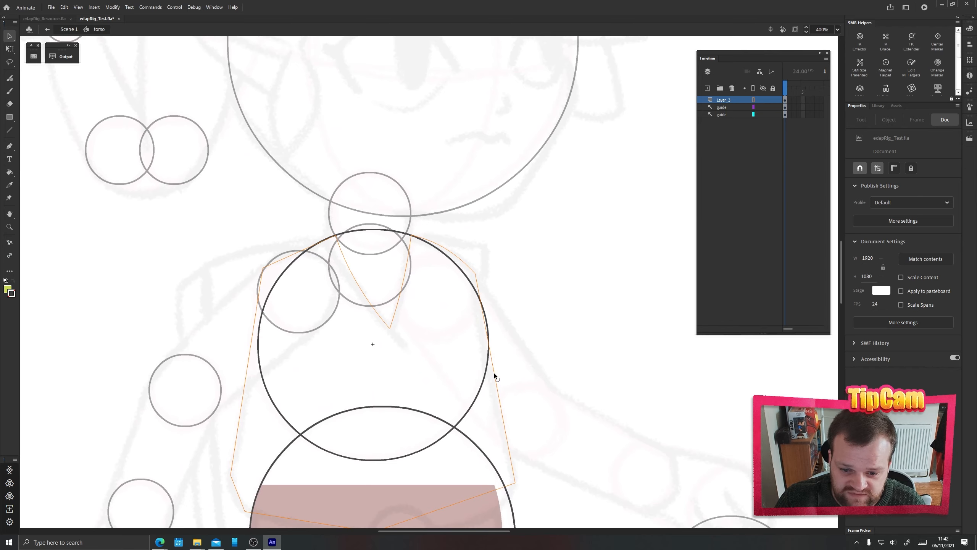
left_click_drag(495, 374, 490, 374)
left_click_drag(418, 363, 435, 182)
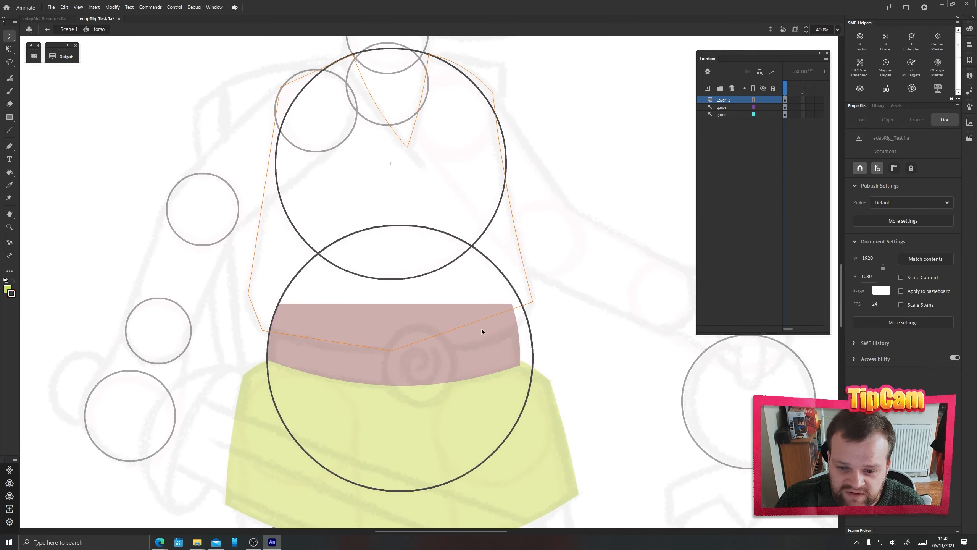
left_click_drag(476, 321, 494, 339)
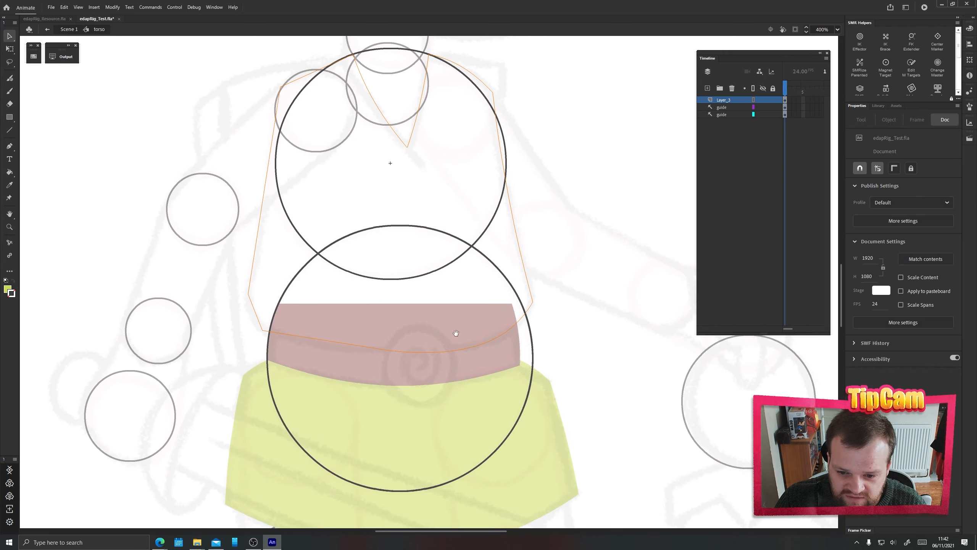
Curve the tunic's left shoulder edge outward so it follows the upper edge of the shoulder circle.
left_click_drag(319, 347, 426, 359)
scroll(421, 357, "up", 5)
left_click_drag(416, 277, 414, 269)
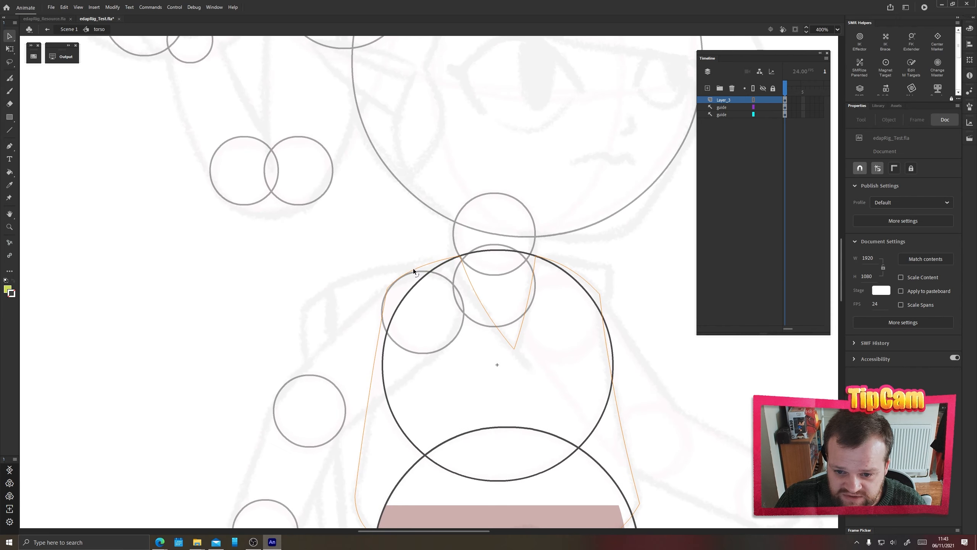
key("ctrl+=")
key("ctrl+=")
left_click_drag(281, 283, 334, 299)
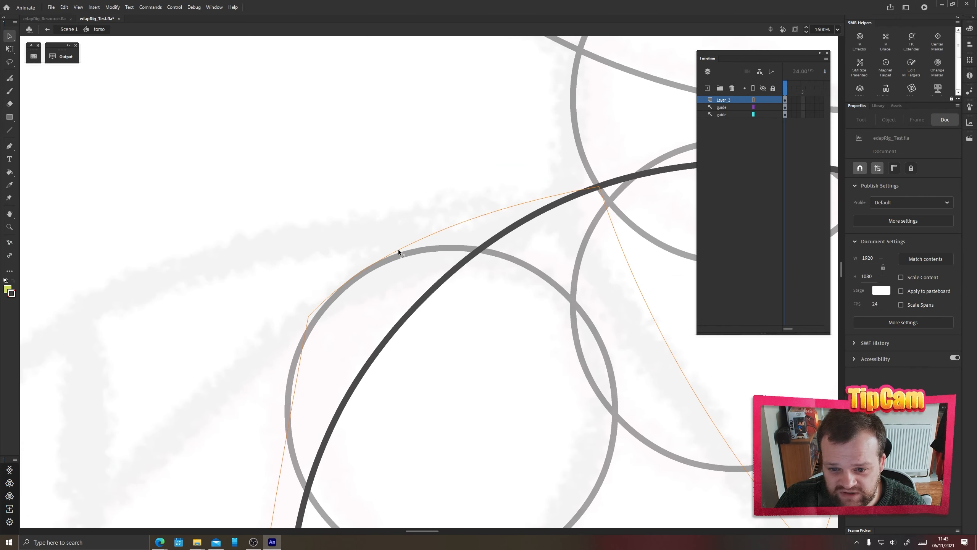
left_click_drag(399, 249, 396, 246)
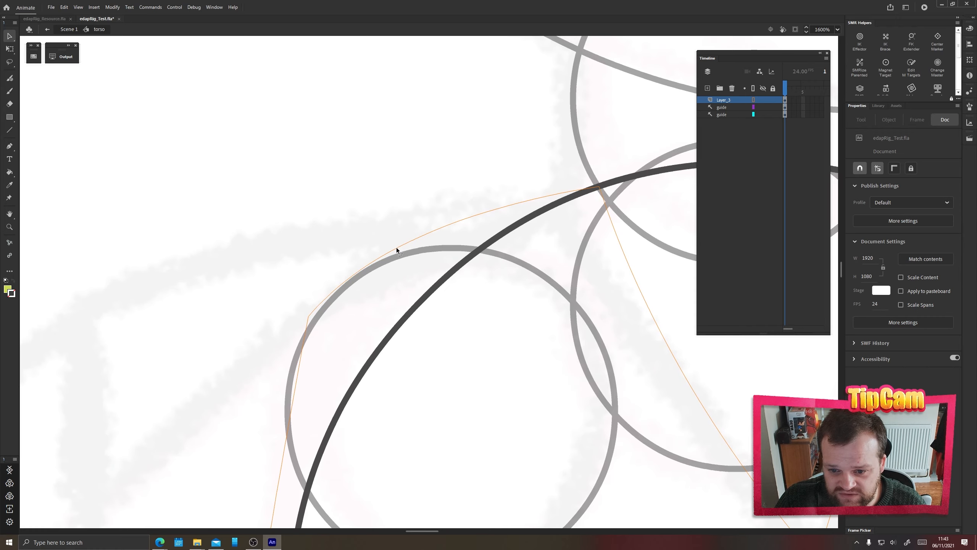
Turn off outline display for Layer_3 so the tunic shows its lime fill.
key("ctrl+-")
left_click_drag(658, 264, 473, 270)
key("ctrl+-")
key("ctrl+-")
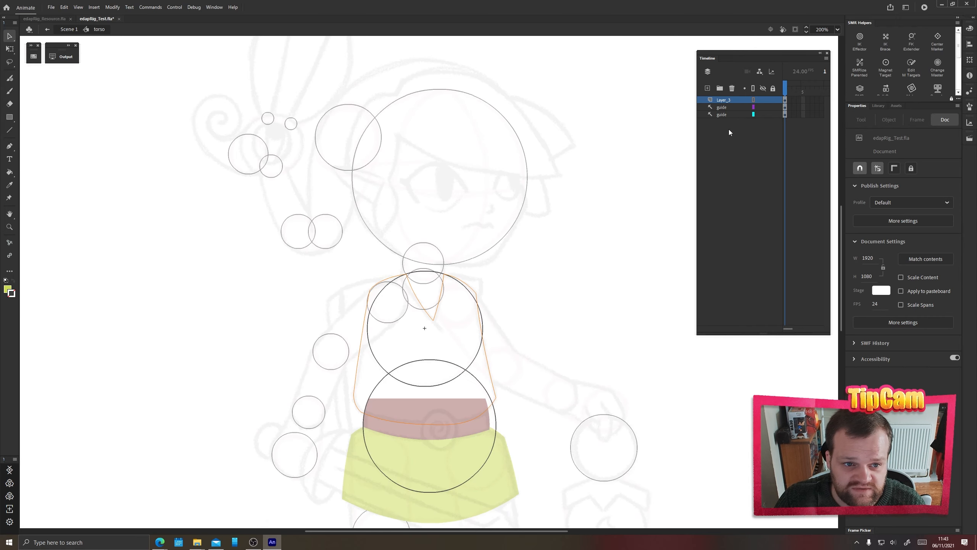
left_click(753, 99)
left_click_drag(405, 325, 395, 250)
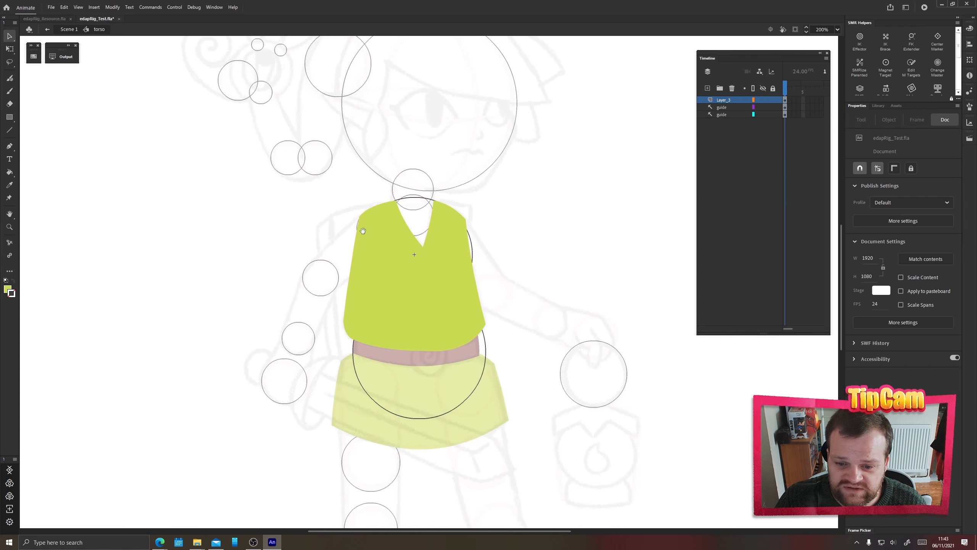
Add a layer above the tunic, draw an orange buckle circle without a stroke at the belt's centre, and return to Scene 1.
left_click(707, 89)
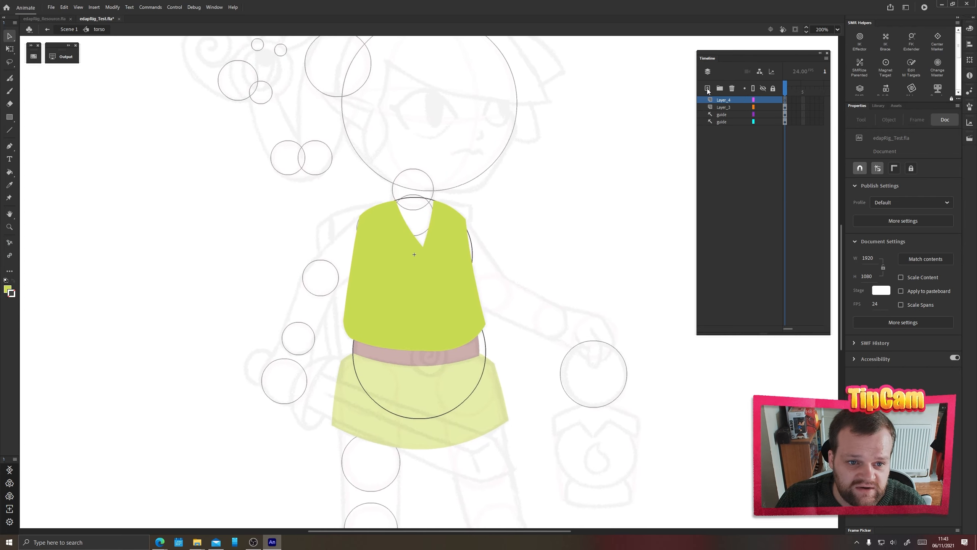
left_click_drag(452, 353, 421, 312)
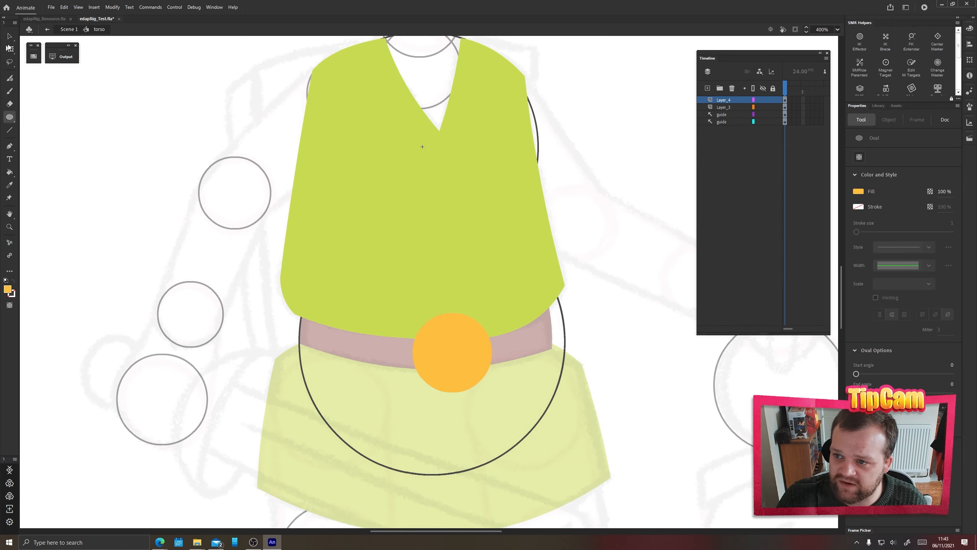
key("v")
double_click(143, 209)
left_click_drag(448, 246, 443, 298)
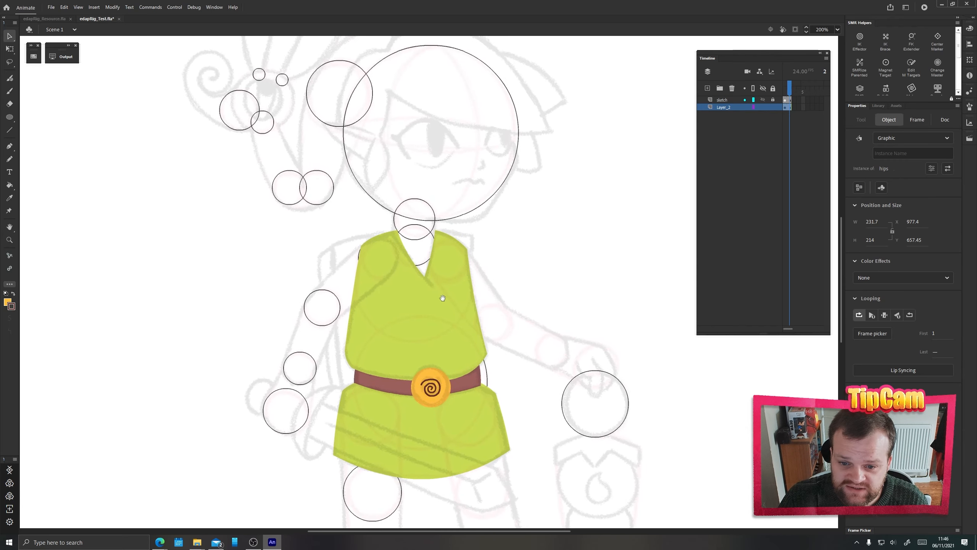
left_click_drag(428, 344, 418, 301)
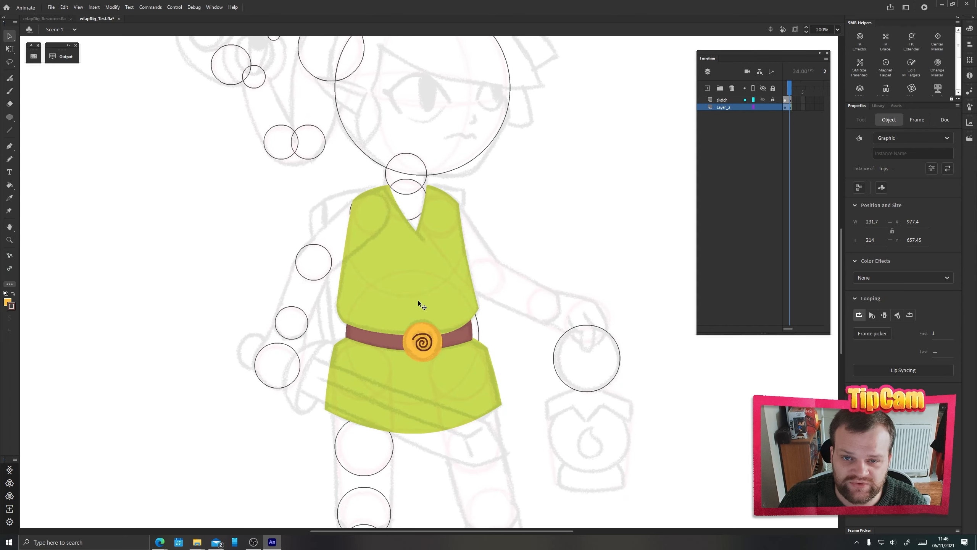
Add six empty layers between the sketch layer and Layer_2 in the main scene.
left_click(410, 296)
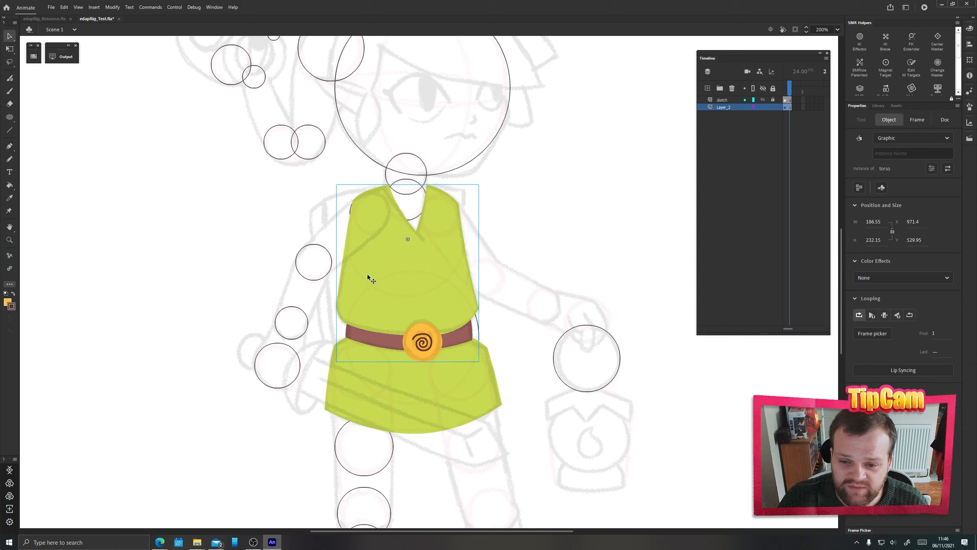
left_click(707, 88)
left_click(706, 88)
left_click(706, 89)
Rename the two uppermost new layers below the sketch layer torso and hips.
double_click(723, 108)
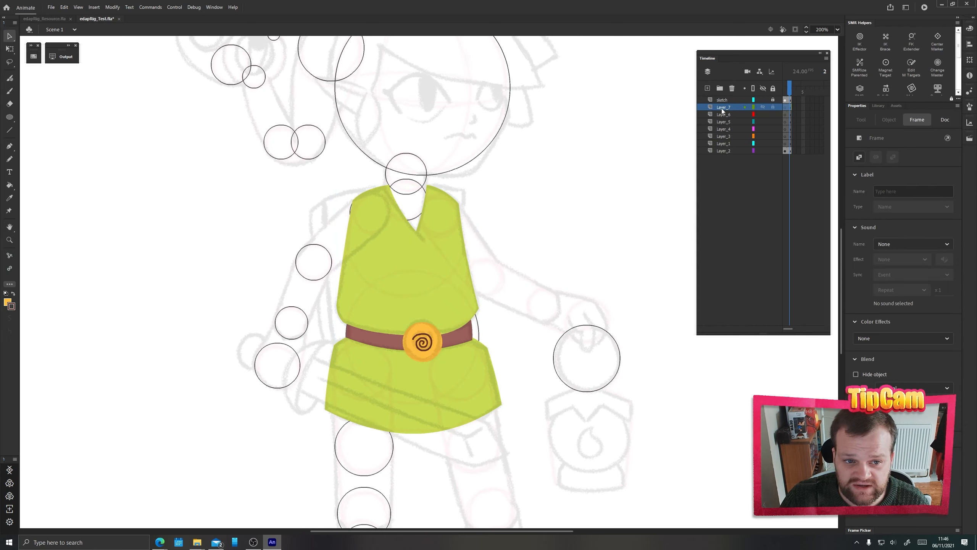
type("ttor")
key("BackSpace")
key("BackSpace")
key("BackSpace")
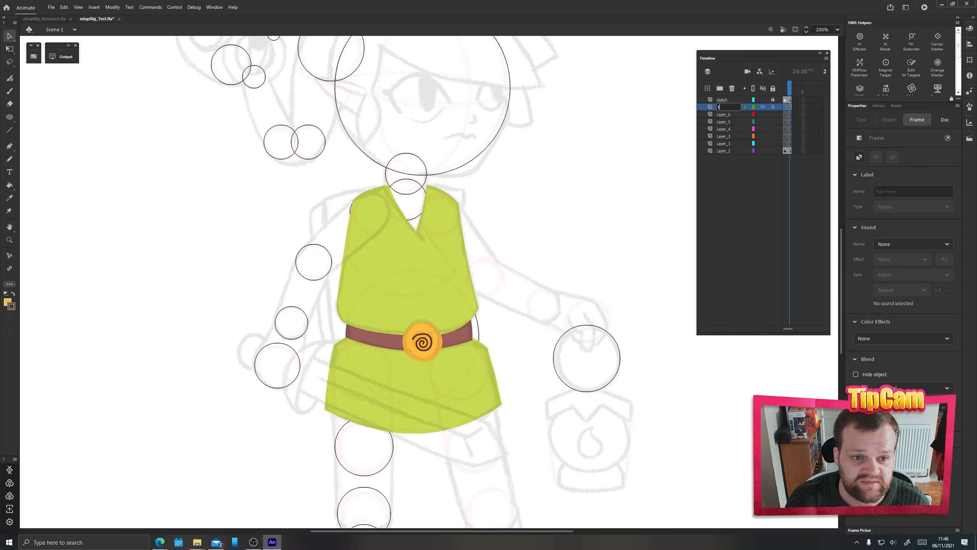
type("orso")
key("Return")
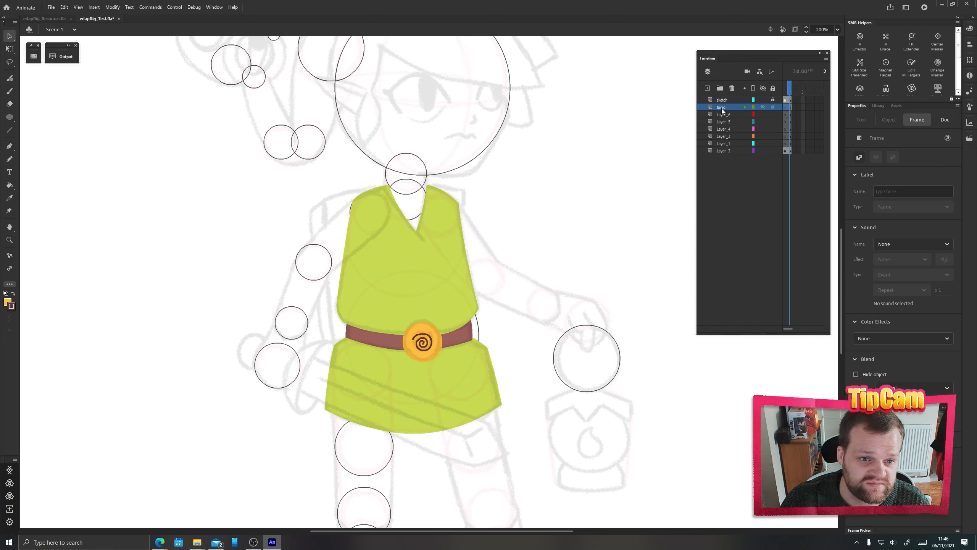
double_click(722, 114)
type("hips")
key("Return")
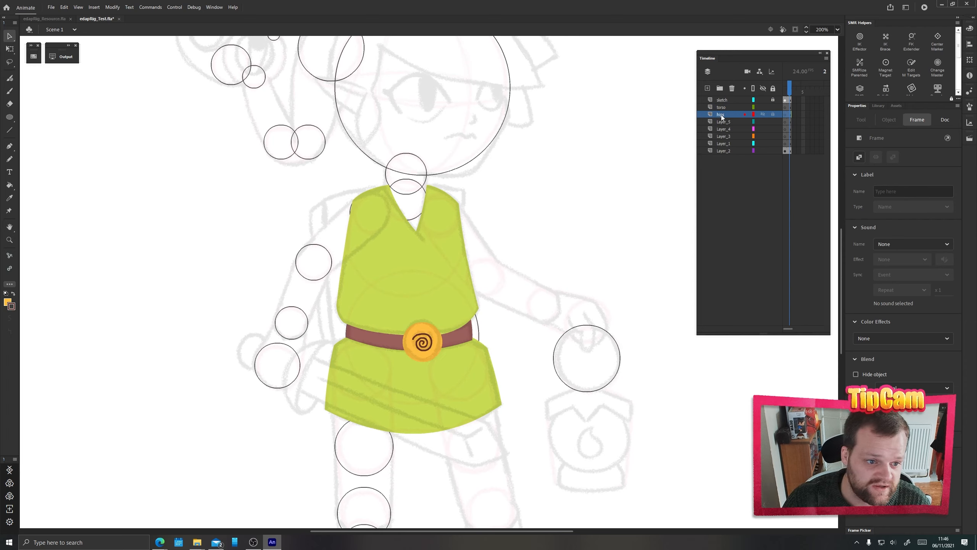
Cut the torso symbol from Layer_2 and paste it in place on frame 1 of the torso layer.
left_click(878, 105)
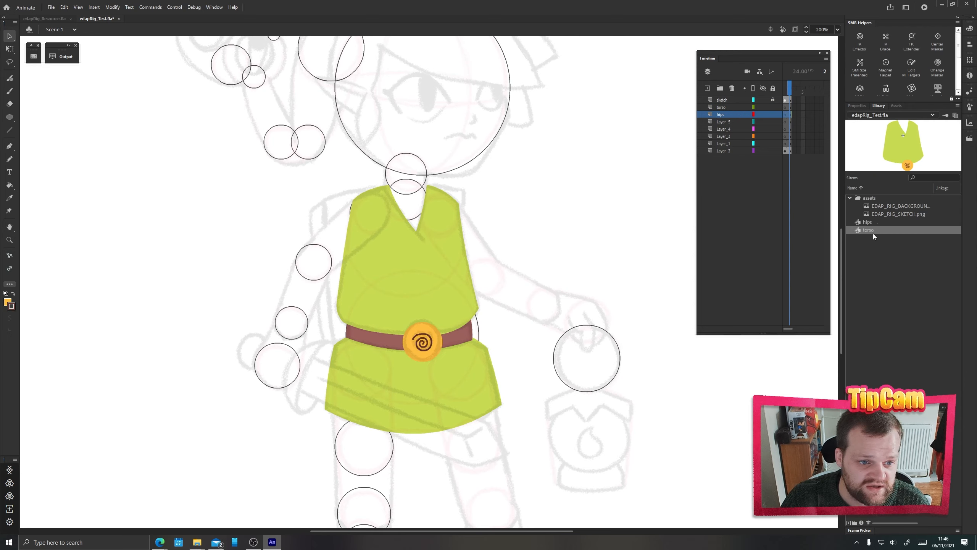
left_click(412, 268)
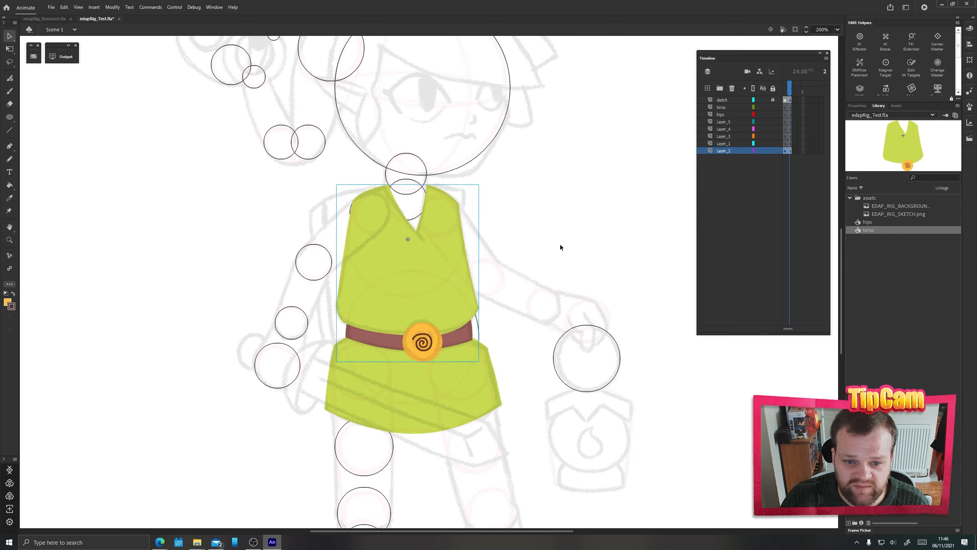
key("Delete")
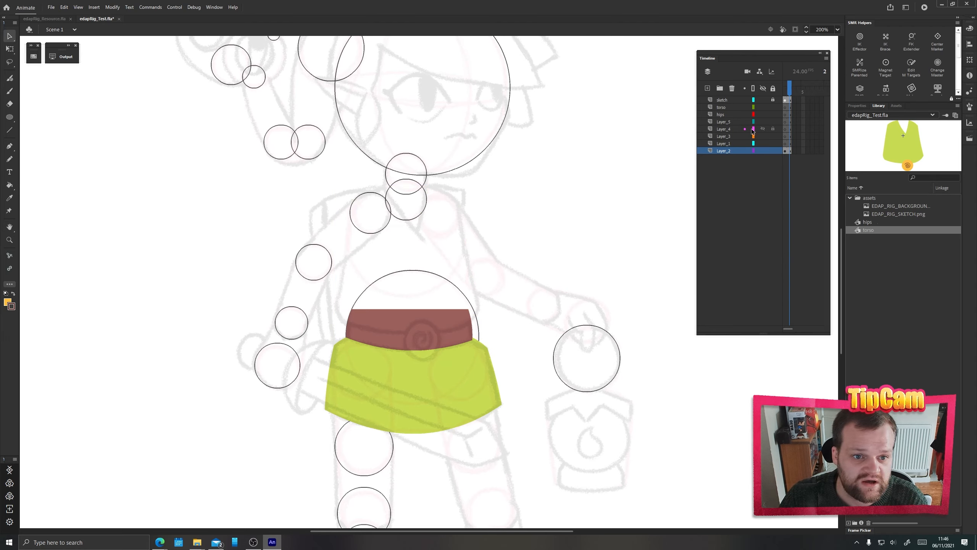
left_click(785, 107)
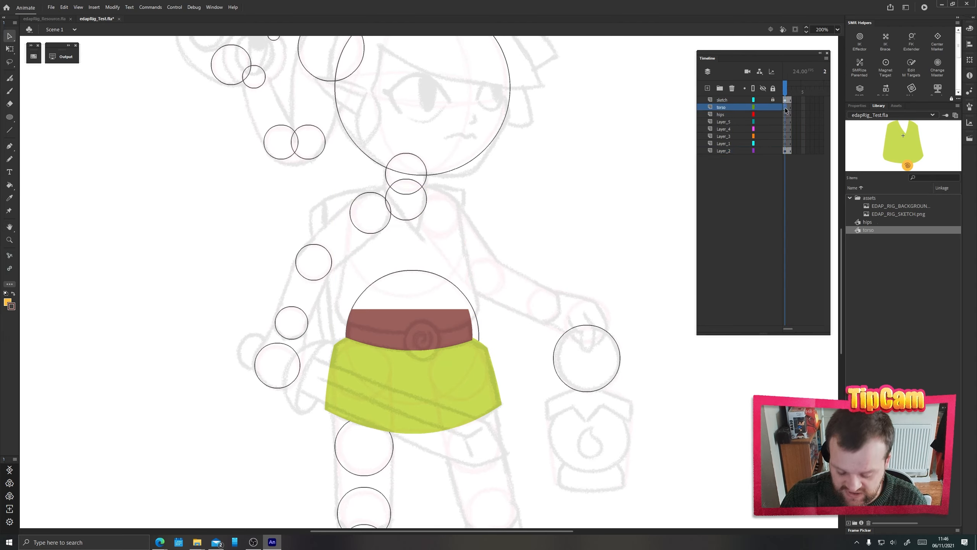
key("ctrl+shift+v")
Cut the hips symbol from Layer_2 and paste it in place on frame 1 of the hips layer.
left_click(422, 401)
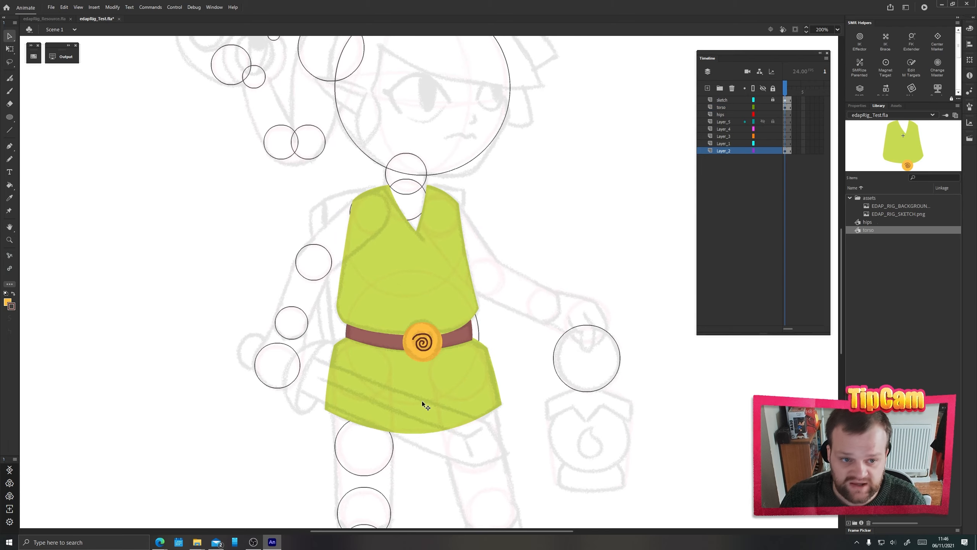
key("Delete")
left_click(785, 115)
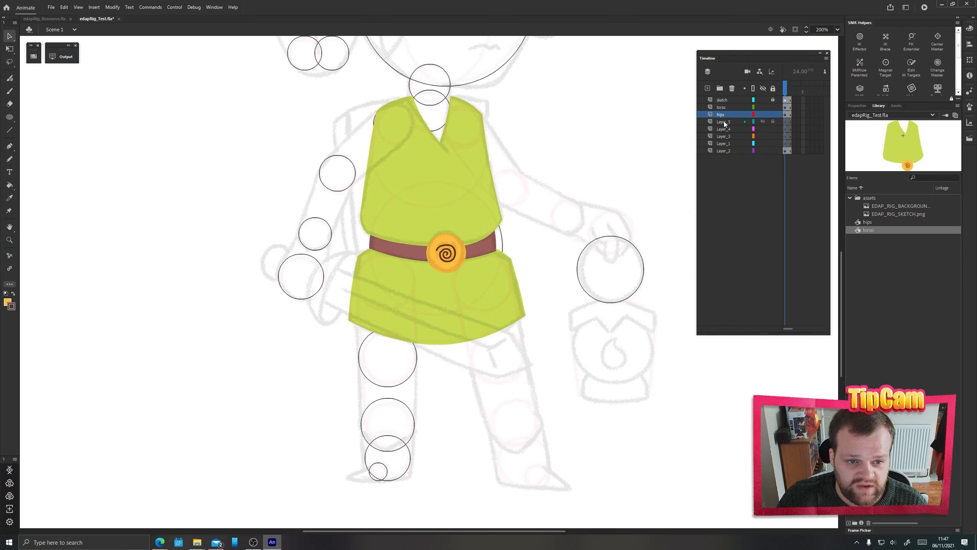
Move Layer_2 directly above the torso layer and rename it shapes.
left_click(723, 151)
left_click_drag(725, 155, 721, 103)
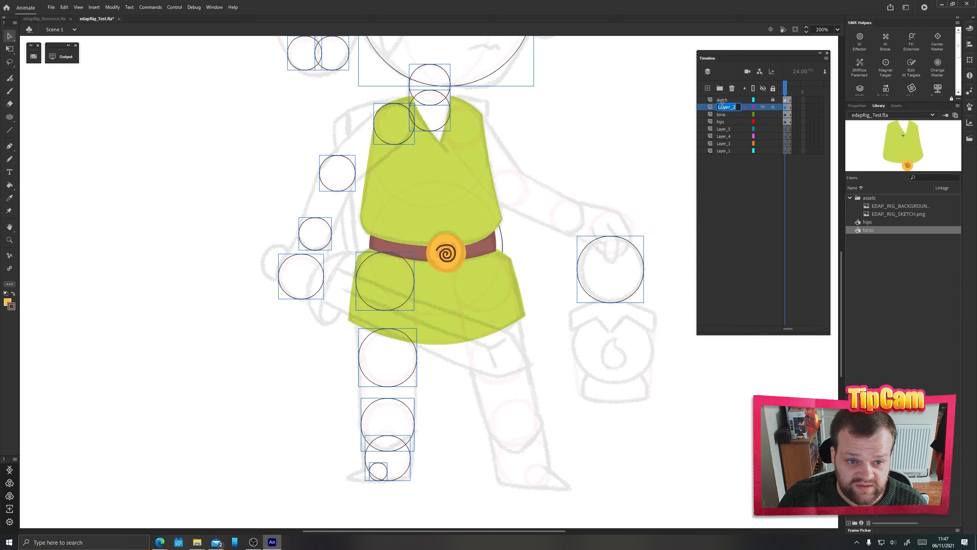
double_click(722, 107)
type("shape")
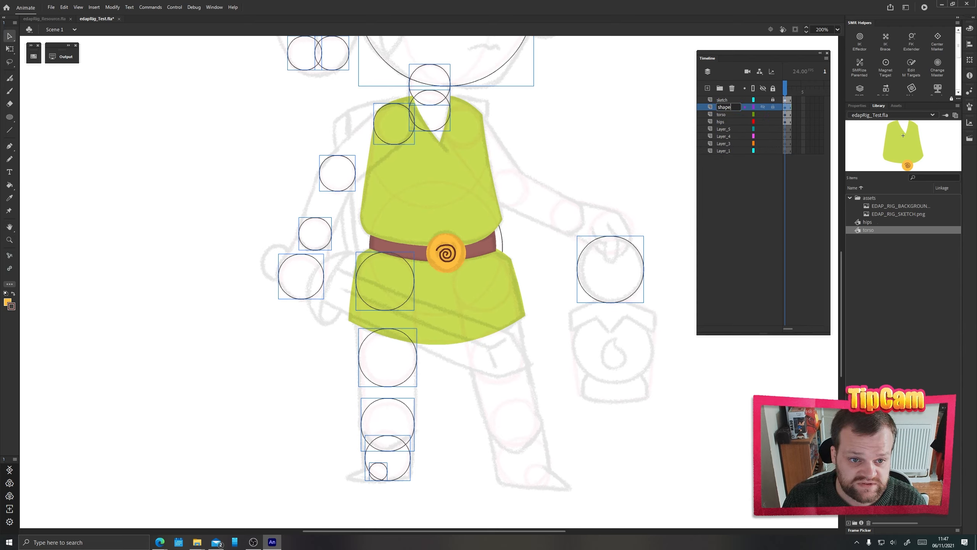
type("s")
key("Return")
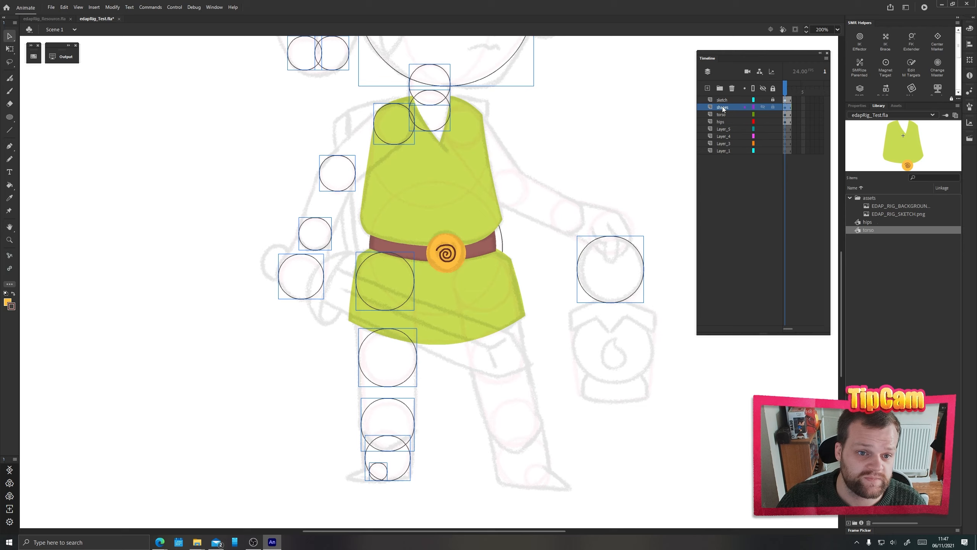
Lock the torso and hips layers and convert the hip-joint circle of the character's leg into a Graphic symbol named legHip.
left_click(774, 122)
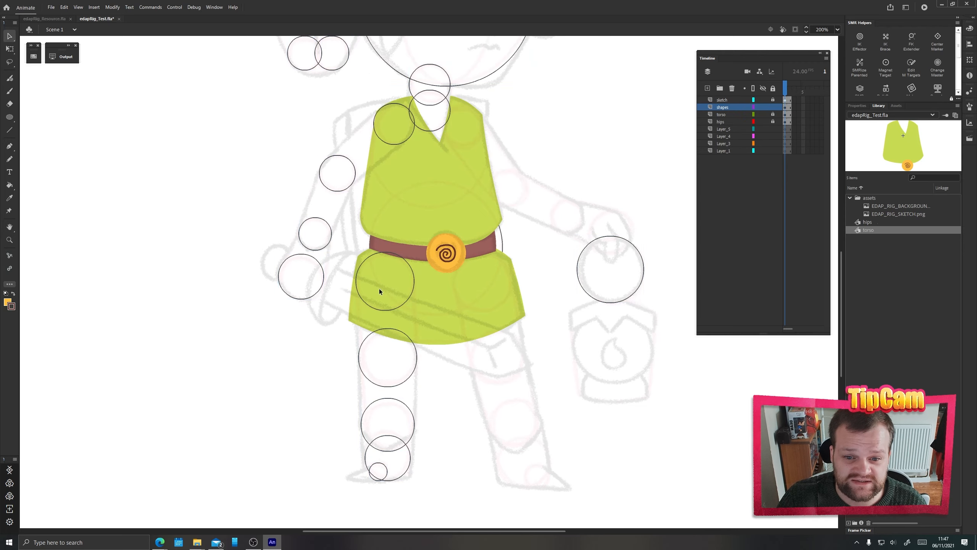
scroll(370, 302, "down", 3)
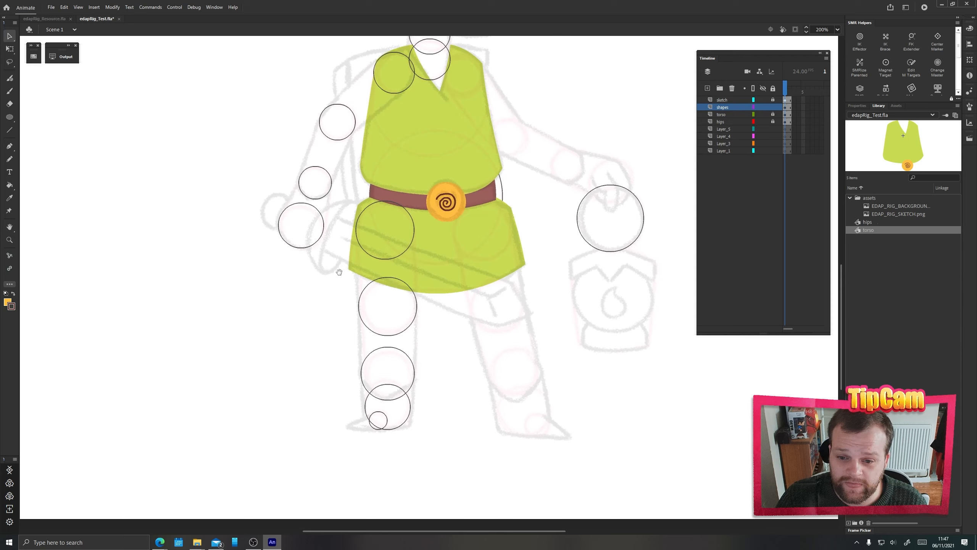
left_click(362, 247)
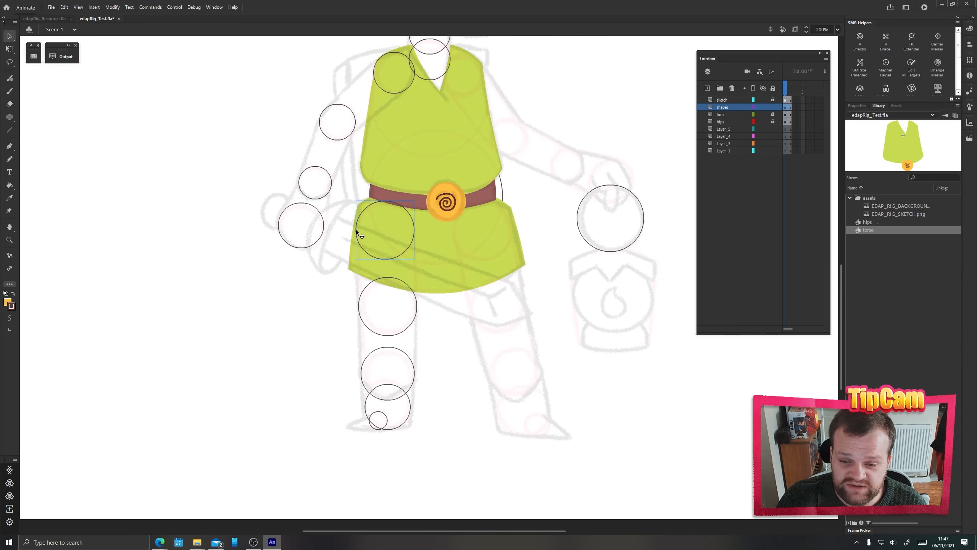
left_click_drag(361, 284, 408, 272)
left_click(409, 285)
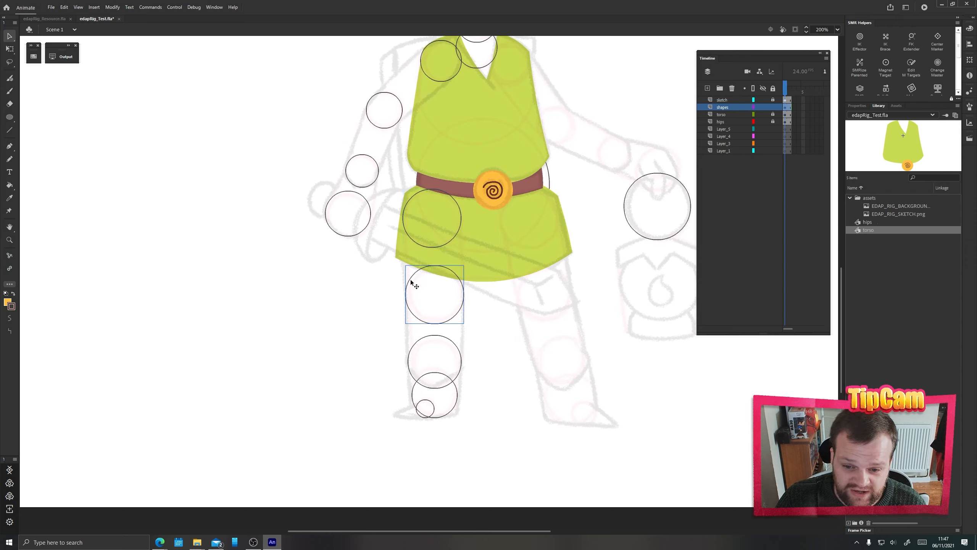
left_click(414, 241)
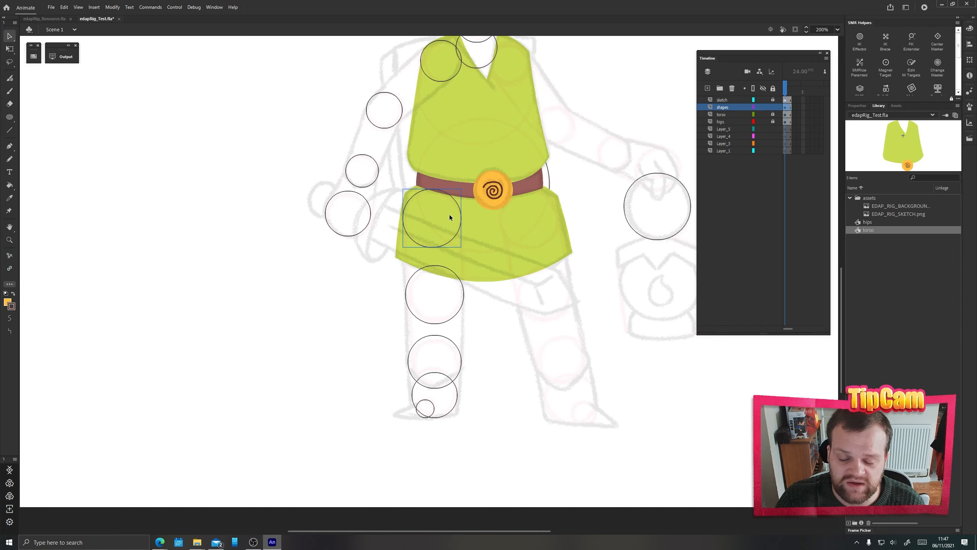
left_click_drag(449, 216, 430, 237)
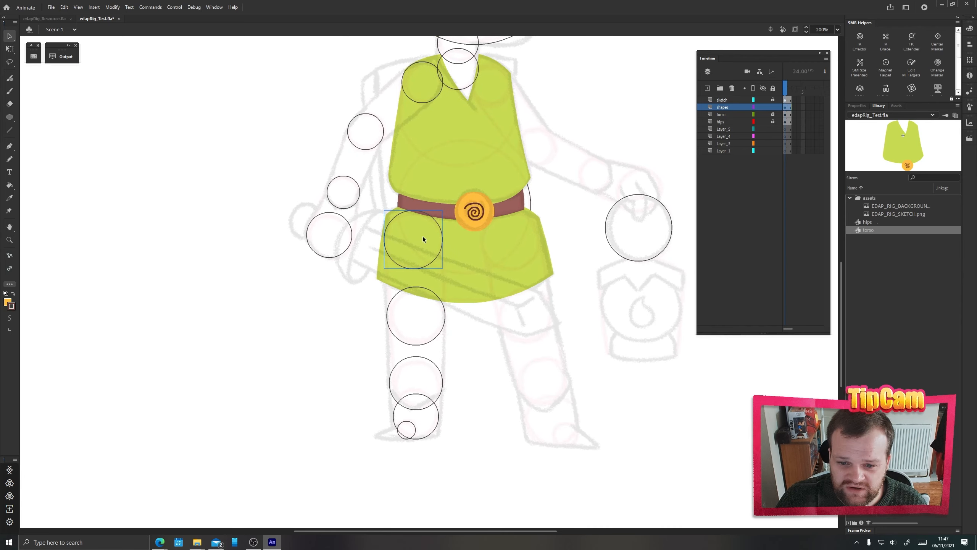
key("F8")
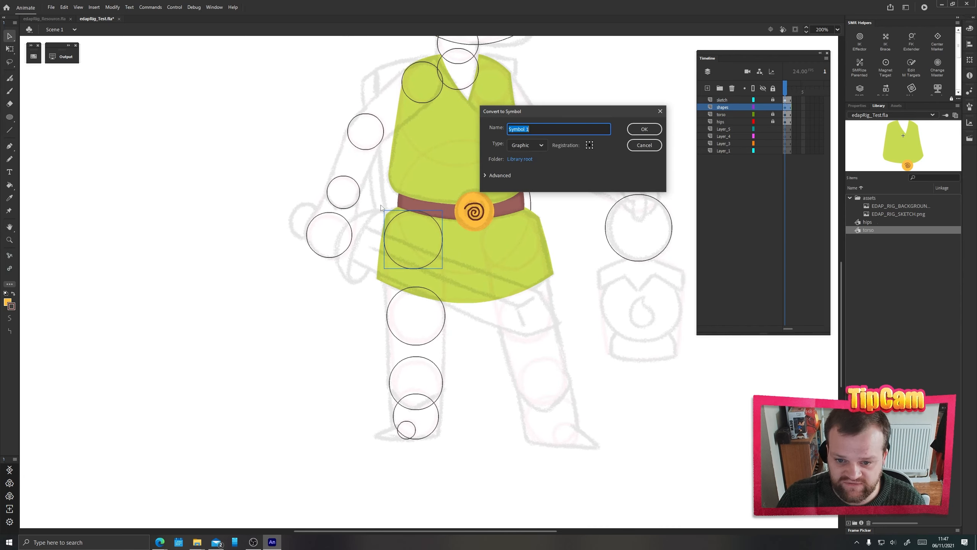
type("hip")
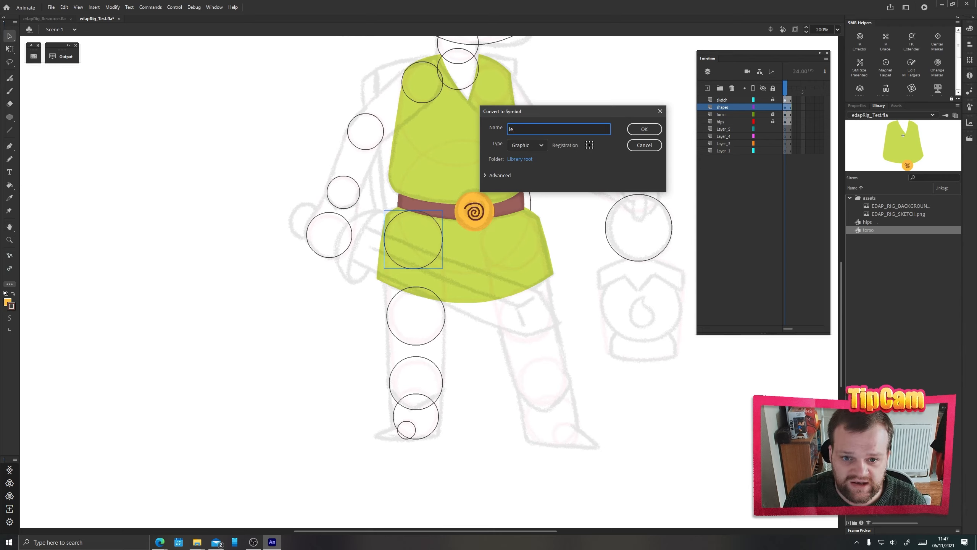
type("H")
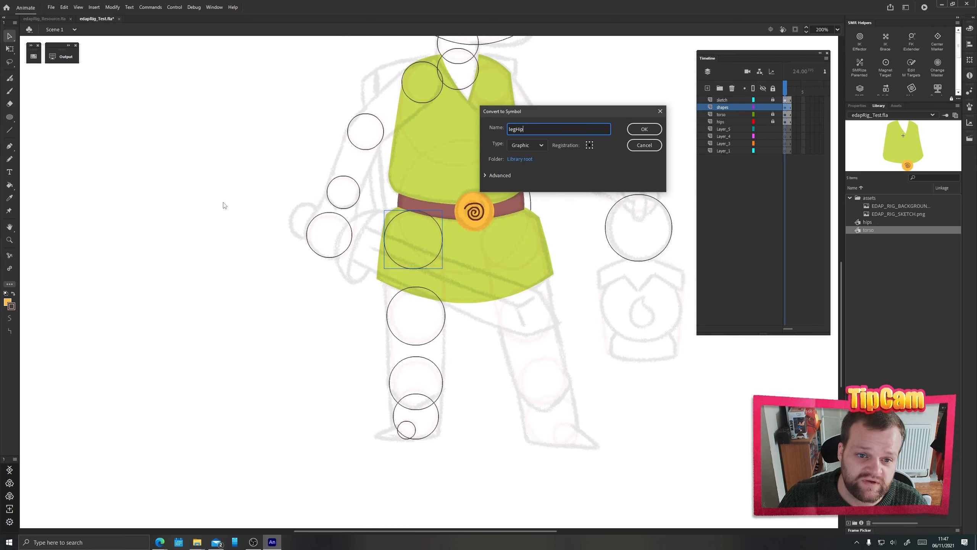
left_click(639, 131)
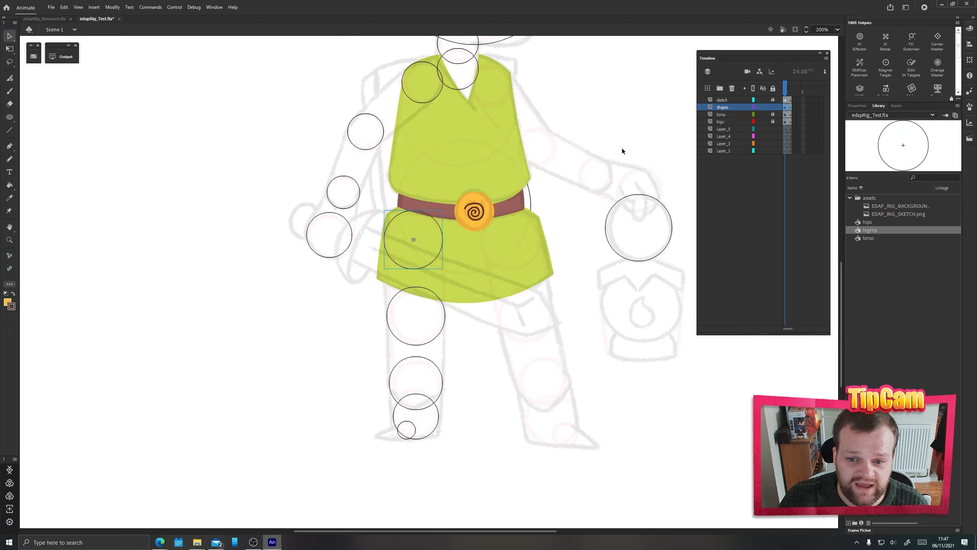
Copy the knee circle below the tunic and paste it inside the legHip symbol.
left_click(389, 326)
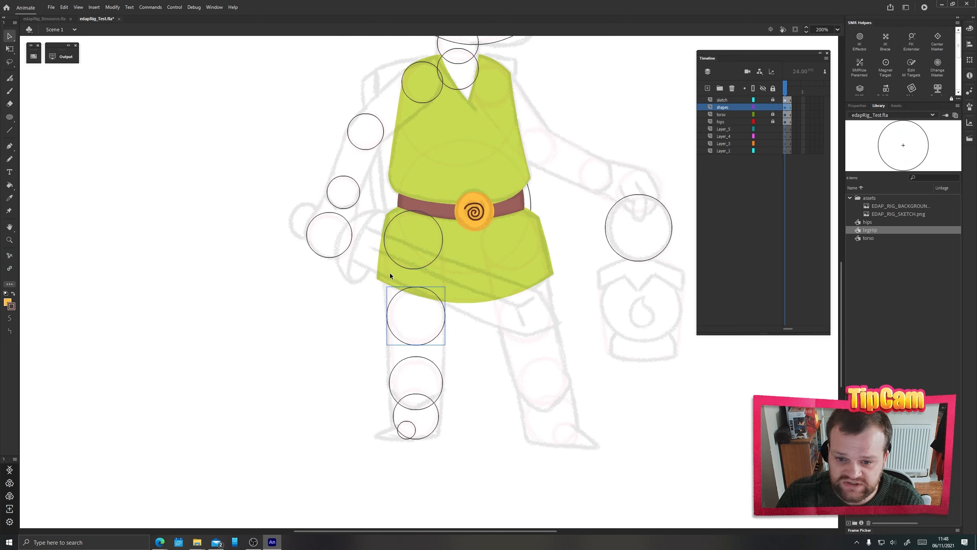
double_click(391, 260)
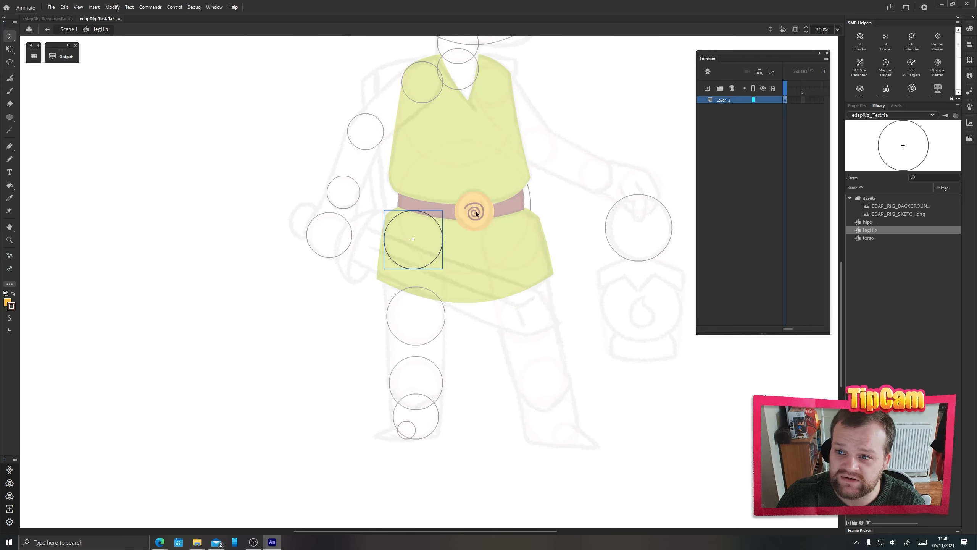
key("ctrl+v")
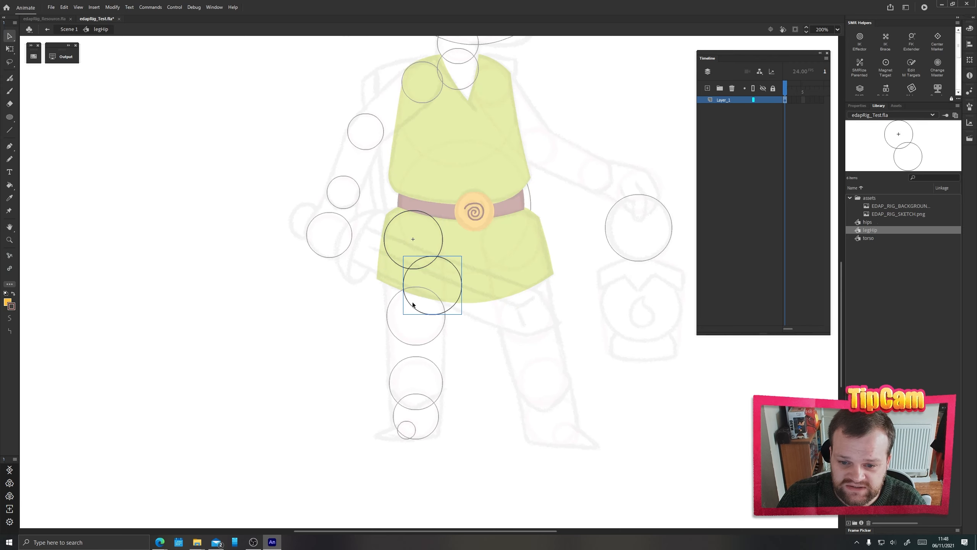
Align the pasted circle exactly over the original knee circle, nudging it into place at high magnification.
left_click_drag(412, 302, 393, 330)
key("ctrl+=")
key("ctrl+=")
key("ctrl+=")
left_click_drag(493, 174, 358, 185)
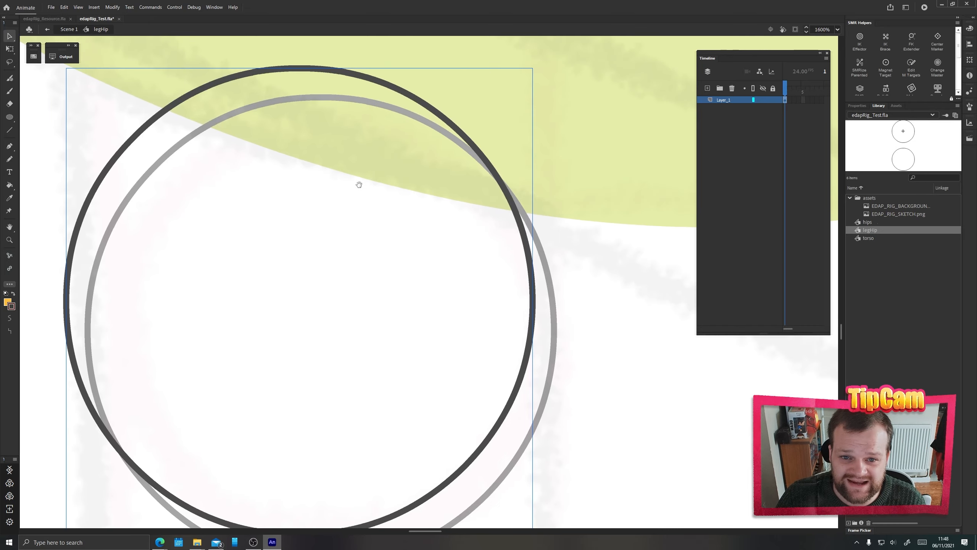
key("Right")
key("Right")
key("Right")
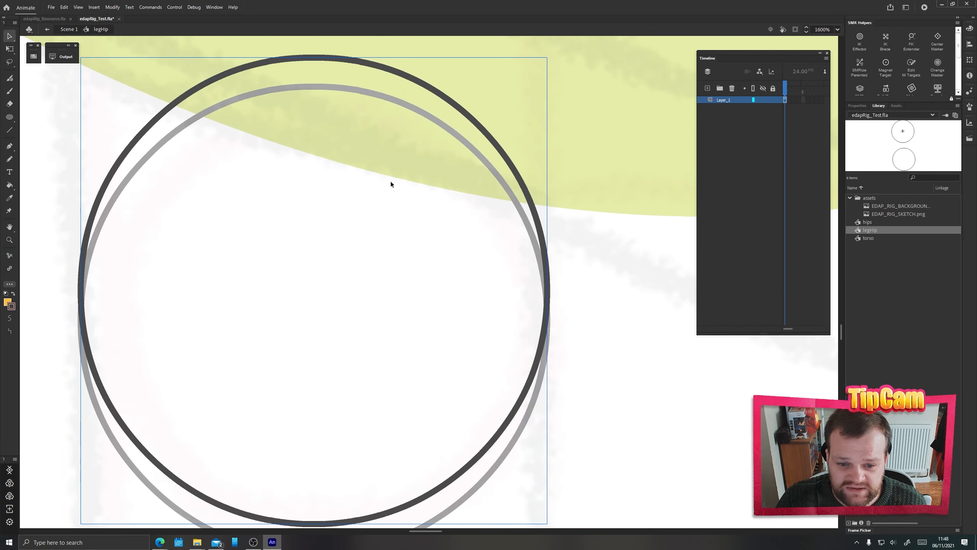
key("Down")
key("Down")
key("Down")
key("Down")
key("Down")
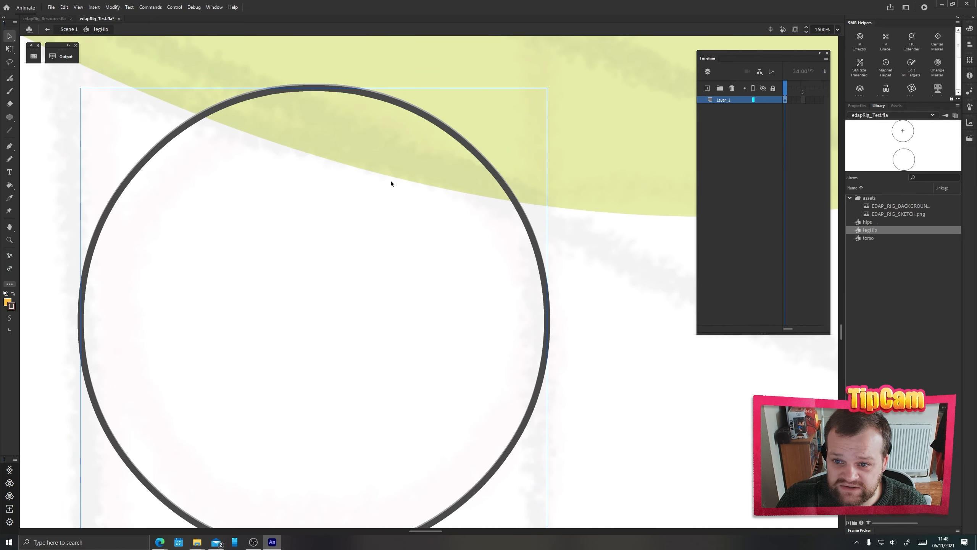
key("Up")
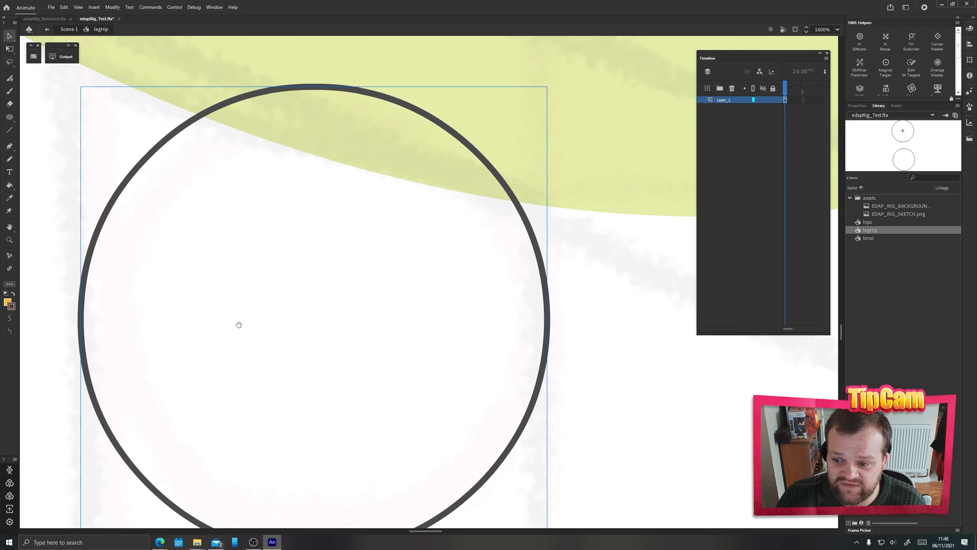
left_click_drag(239, 324, 279, 222)
key("ctrl+minus")
key("ctrl+minus")
key("ctrl+minus")
left_click_drag(399, 186, 393, 251)
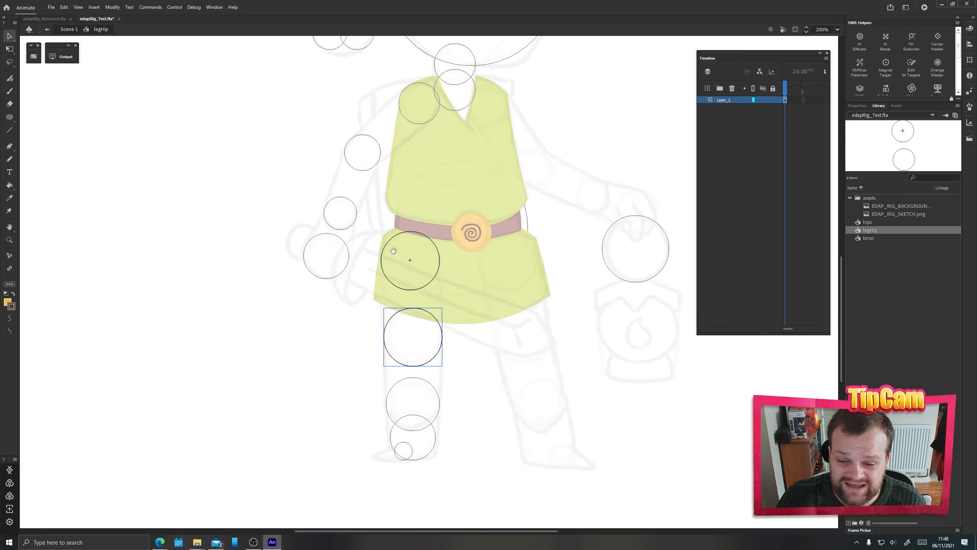
Examine up close how the pasted circle lines up with the original knee circle beneath it.
scroll(393, 251, "down", 1)
scroll(439, 271, "up", 2)
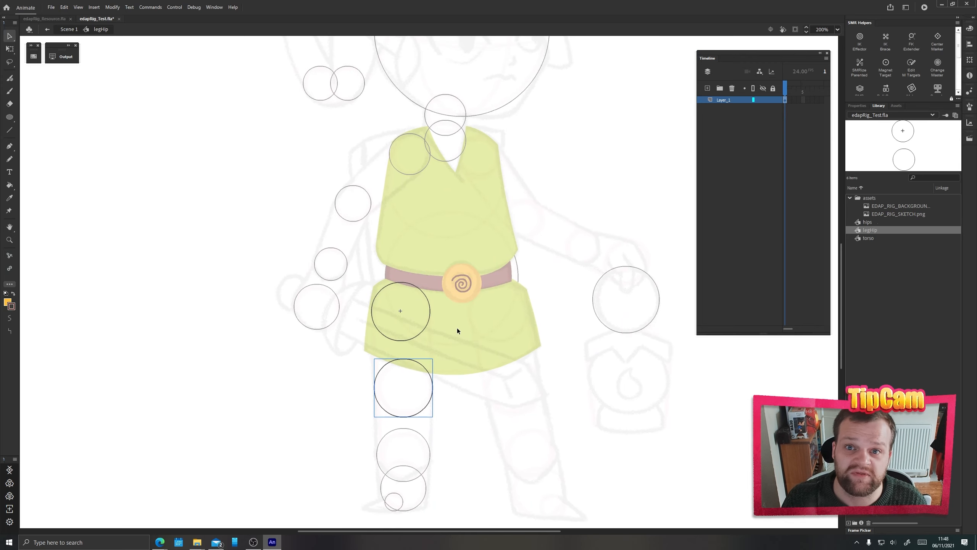
left_click_drag(373, 393, 379, 311)
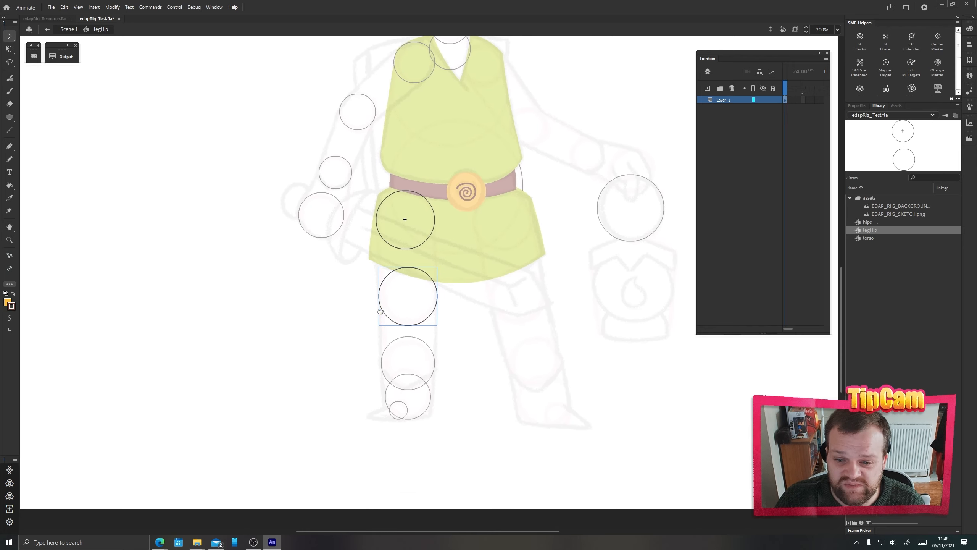
key("ctrl+equal")
key("ctrl+equal")
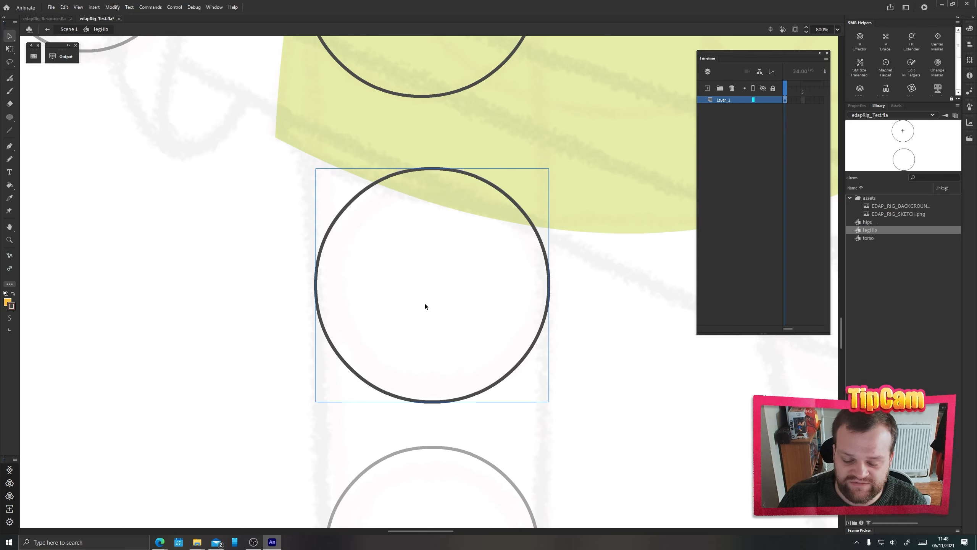
key("ctrl+minus")
key("ctrl+equal")
key("ctrl+equal")
key("ctrl+equal")
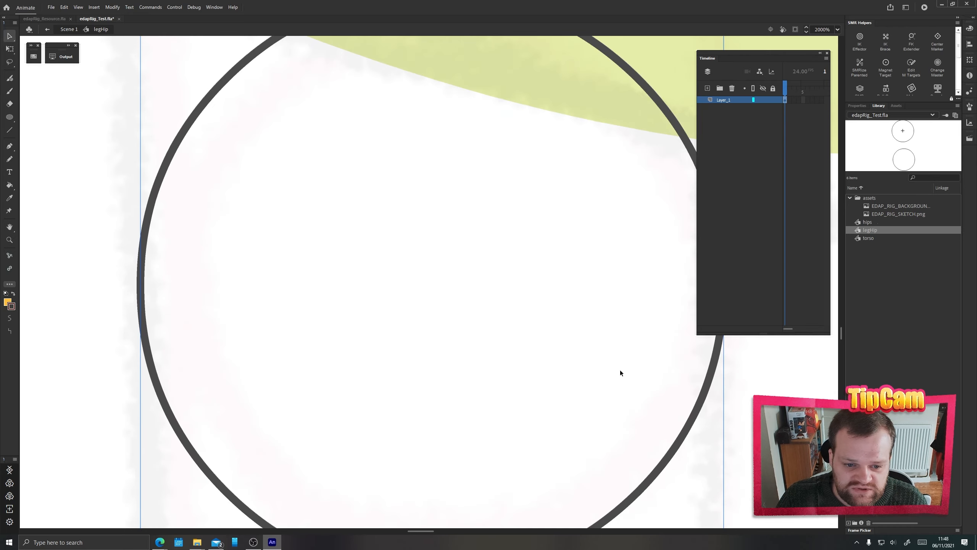
key("space")
left_click_drag(682, 405, 524, 384)
key("ctrl+minus")
key("ctrl+minus")
key("space")
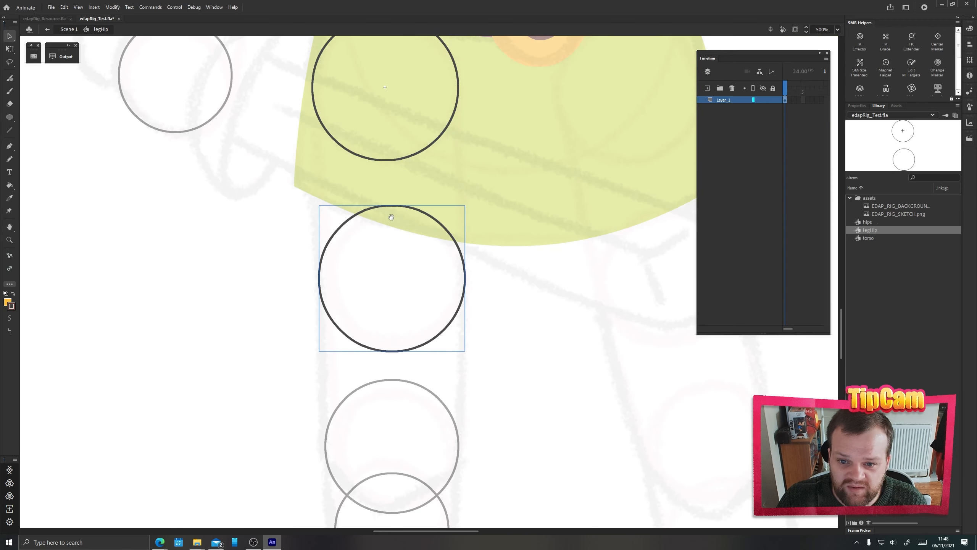
Break apart the hip and knee circles inside legHip into editable shapes.
left_click_drag(392, 217, 435, 298)
left_click(387, 227, "shift")
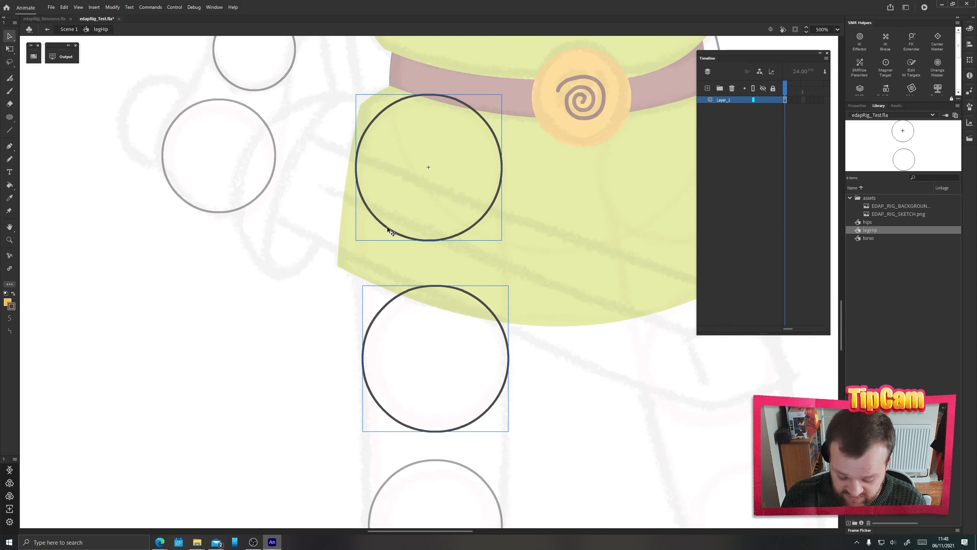
key("ctrl+b")
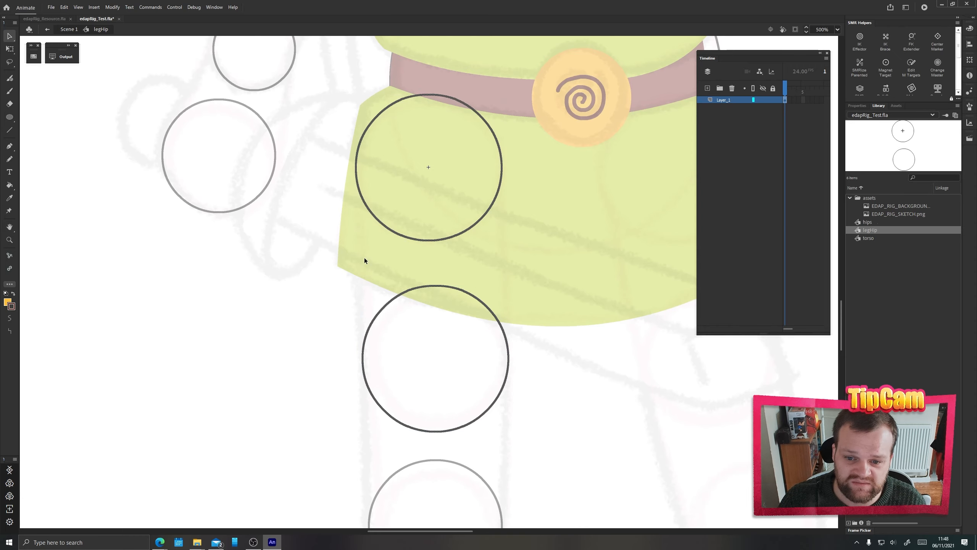
left_click(368, 290)
key("space")
Draw two straight lines joining the outer edges of the hip and knee circles on both sides.
left_click_drag(325, 266, 304, 300)
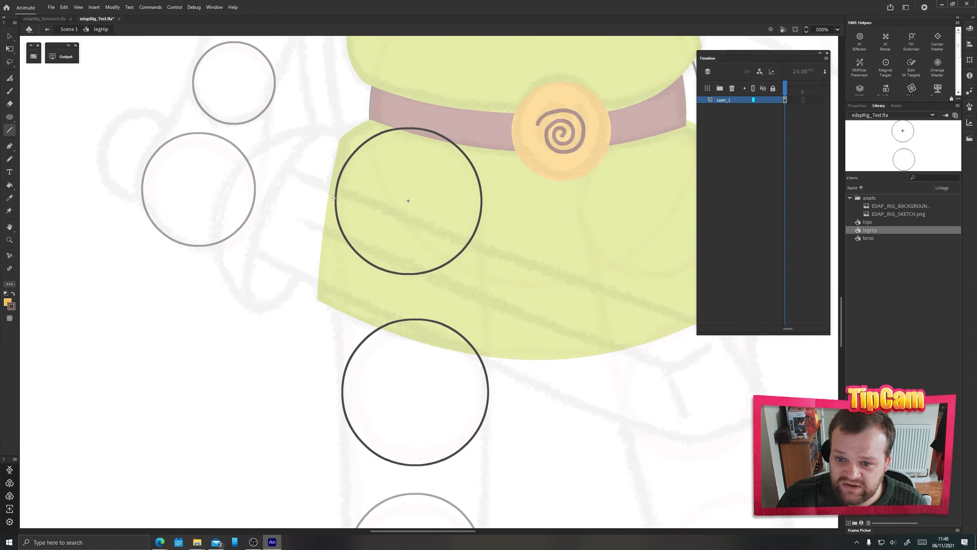
left_click_drag(335, 204, 341, 390)
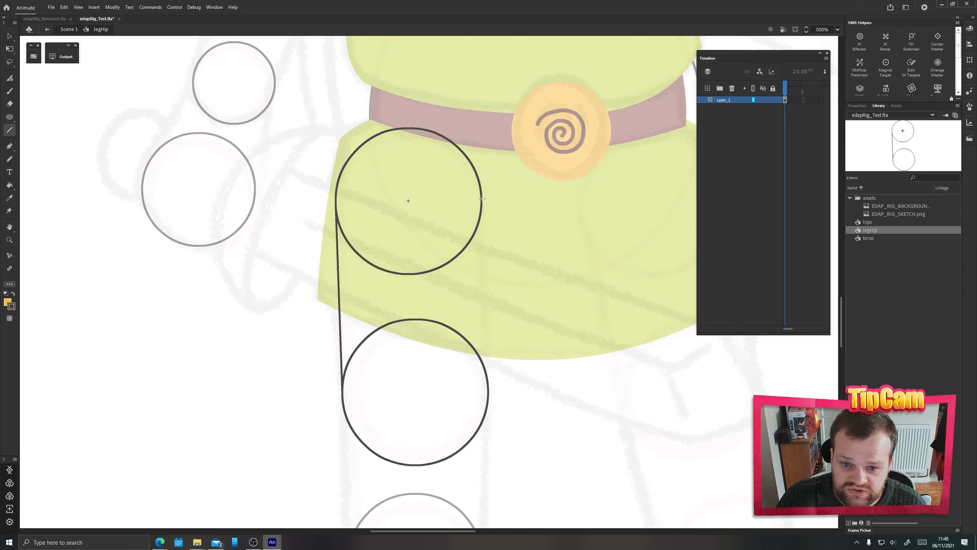
left_click_drag(479, 210, 488, 382)
key("v")
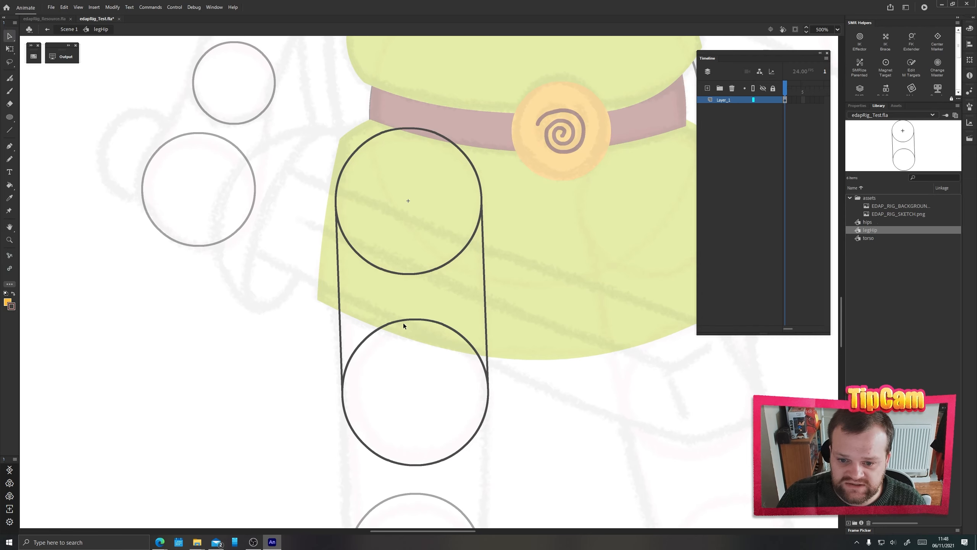
Delete the knee circle's upper arc and the hip circle's lower arc to leave a single capsule-shaped thigh outline.
left_click(404, 320)
key("Delete")
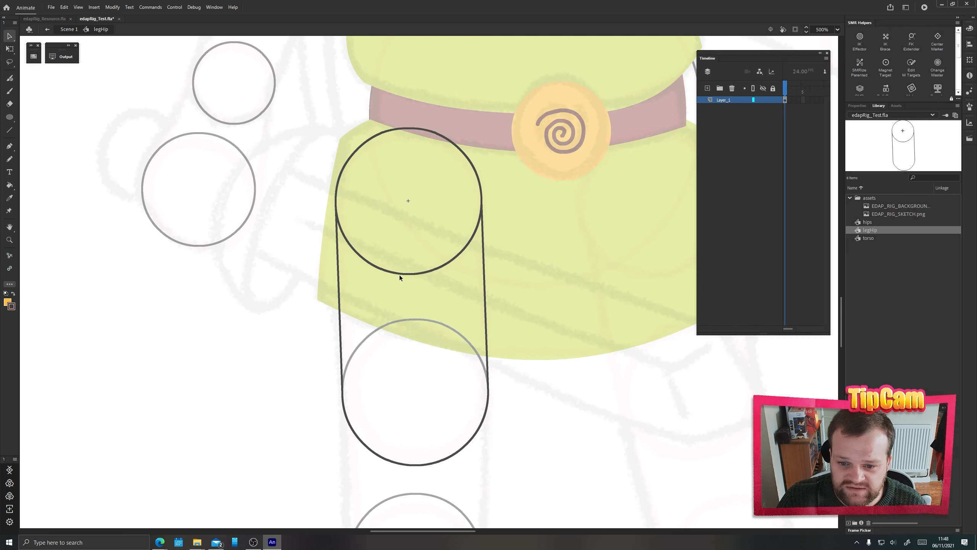
left_click(400, 274)
key("Delete")
key("ctrl+minus")
left_click_drag(449, 318, 389, 303)
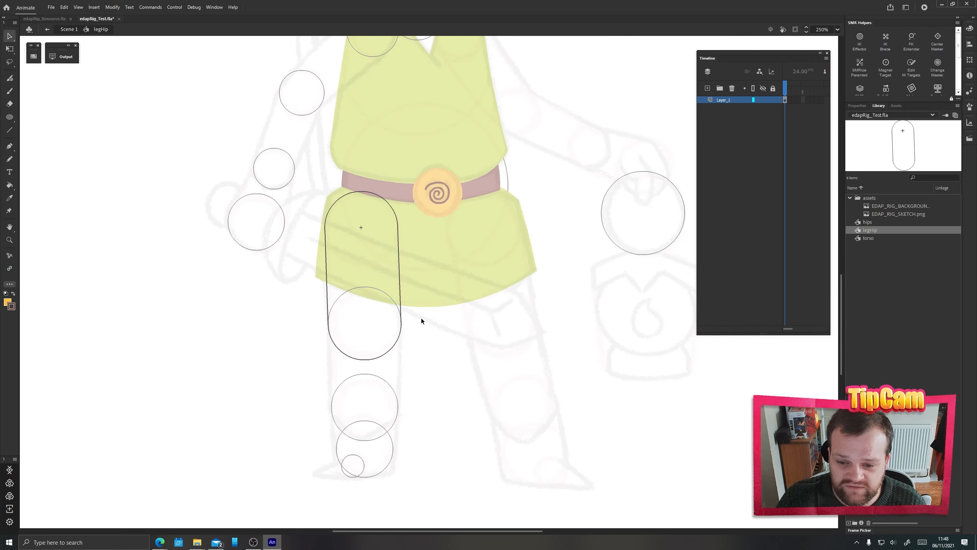
Fill the thigh capsule inside legHip with dark brown #66342D and return to the main scene.
key("ctrl+equal")
left_click_drag(325, 338, 424, 349)
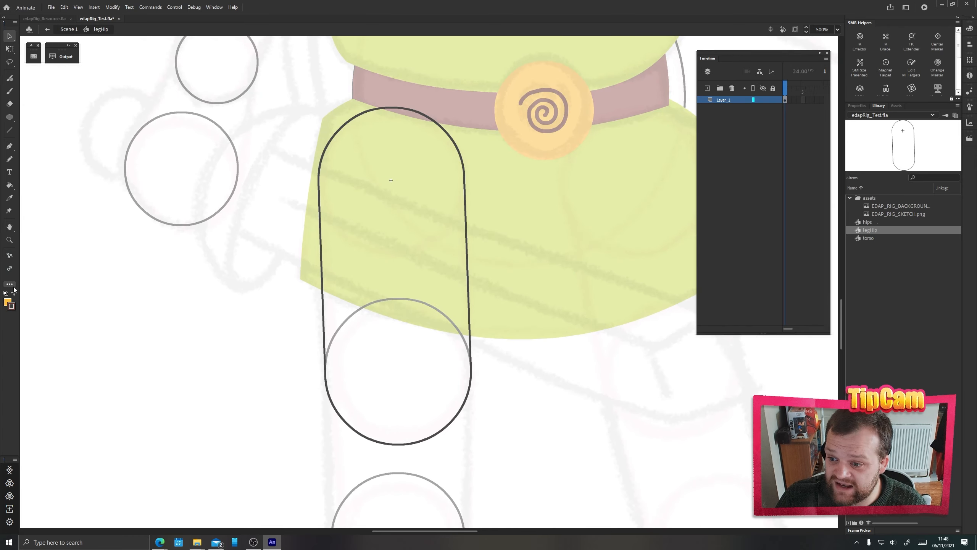
left_click(7, 302)
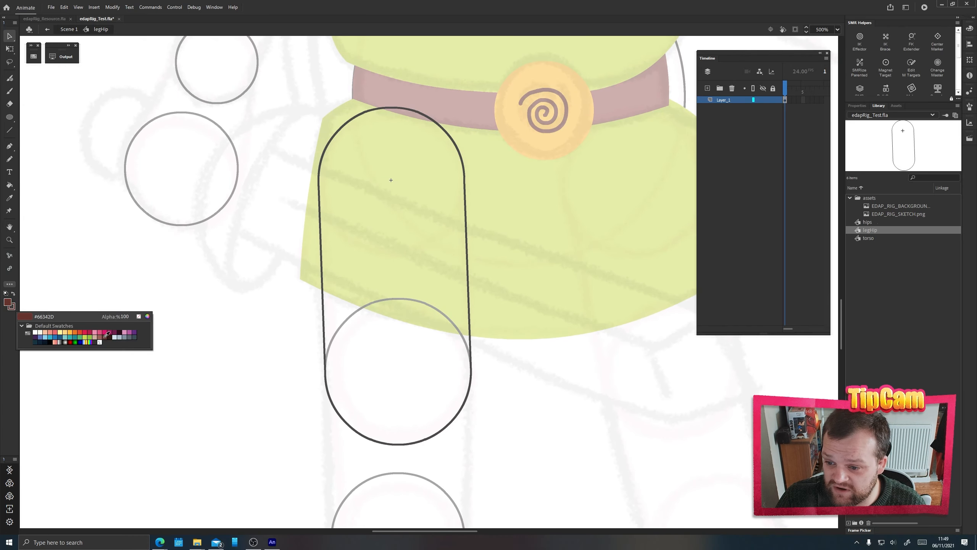
left_click(105, 337)
key("ctrl+minus")
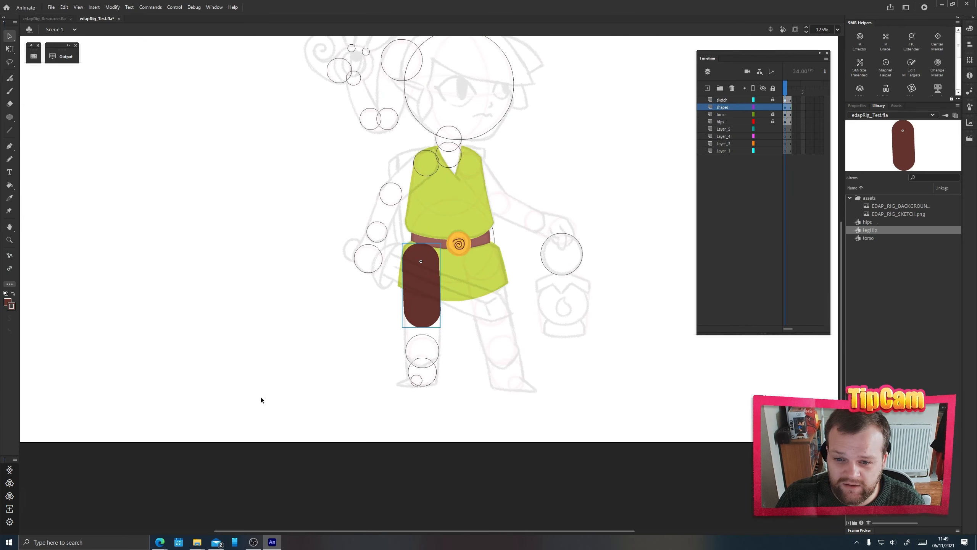
left_click_drag(360, 349, 324, 334)
key("ctrl+equal")
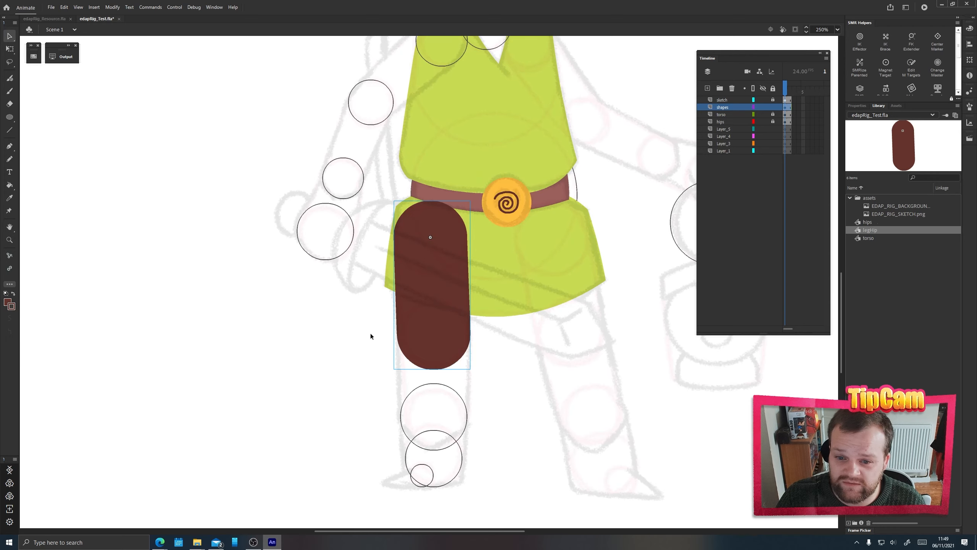
left_click_drag(445, 373, 374, 338)
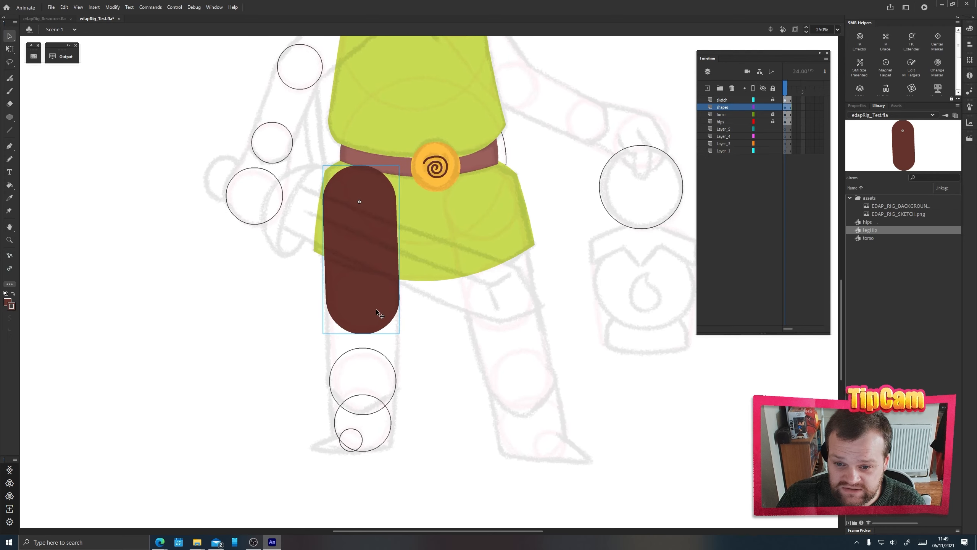
left_click_drag(388, 298, 289, 301)
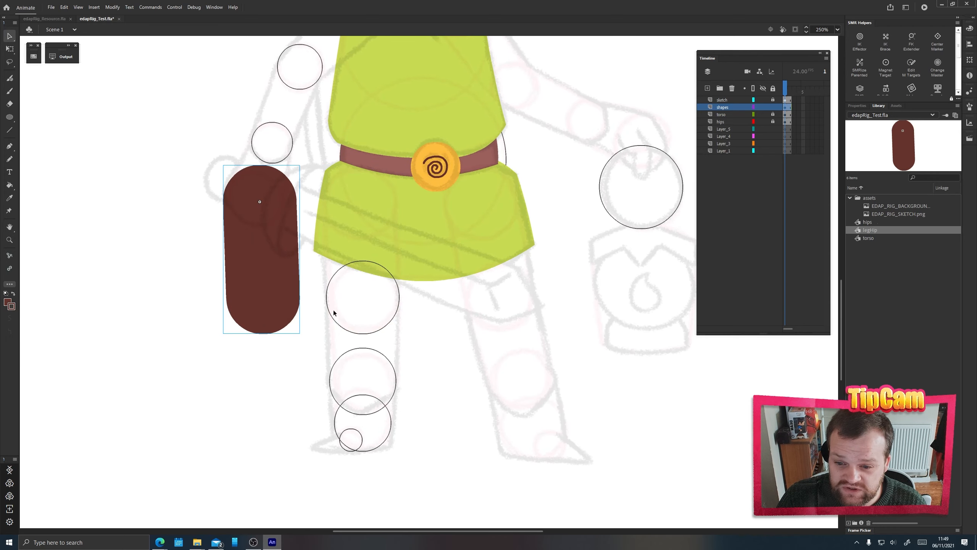
left_click(327, 302)
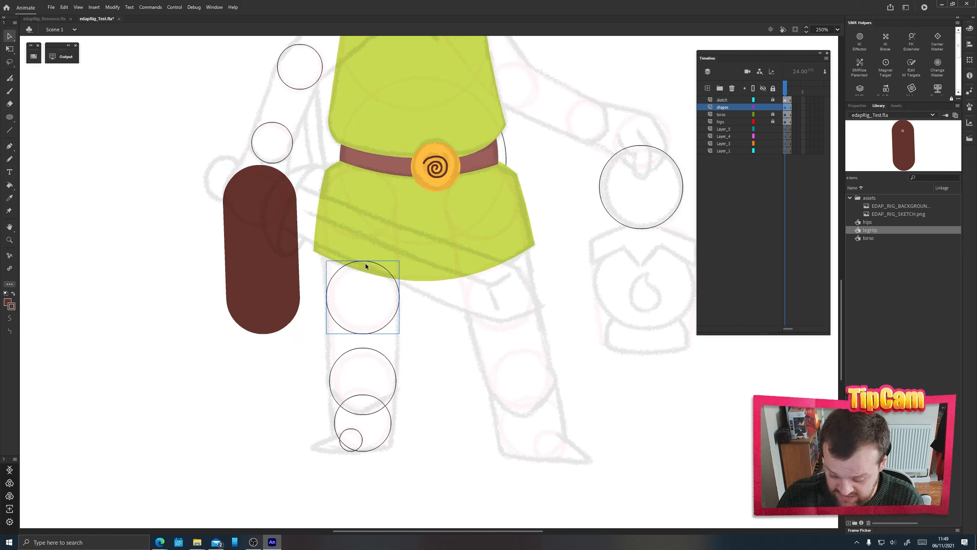
key("ctrl+z")
key("ctrl+z")
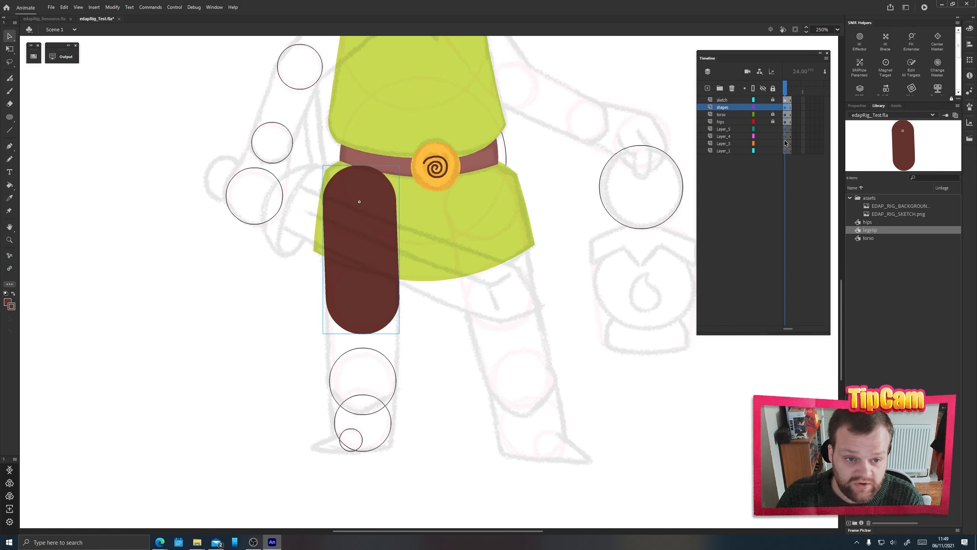
Move the thigh symbol in place onto its own layer below hips, named legLeftHip.
key("ctrl+x")
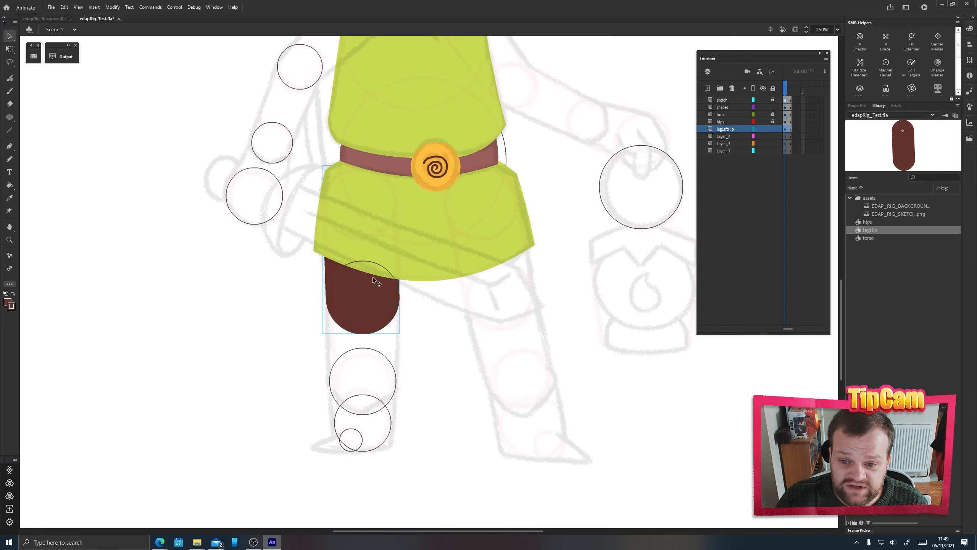
Convert the left knee circle on the shapes layer into a Graphic symbol named leftKnee.
left_click(362, 261)
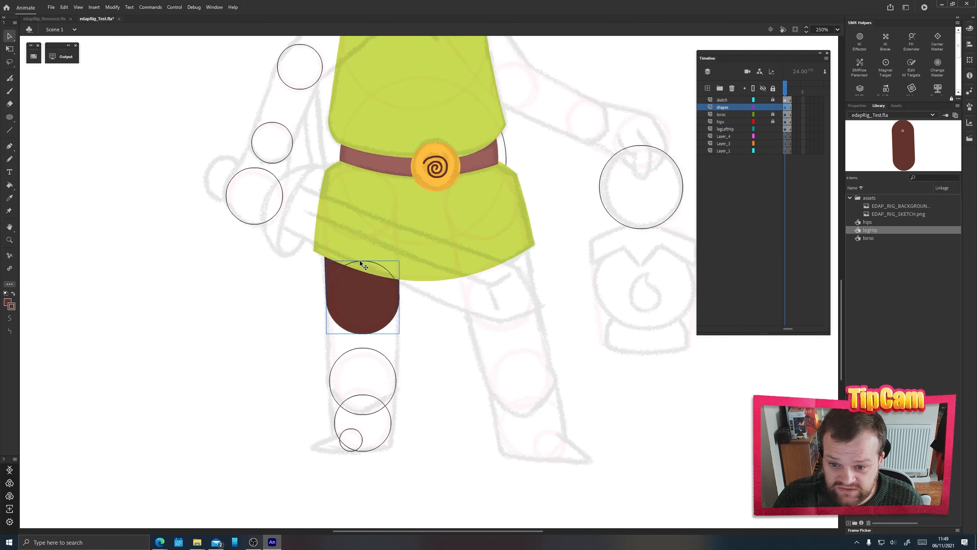
key("ctrl+equal")
left_click_drag(471, 238, 387, 253)
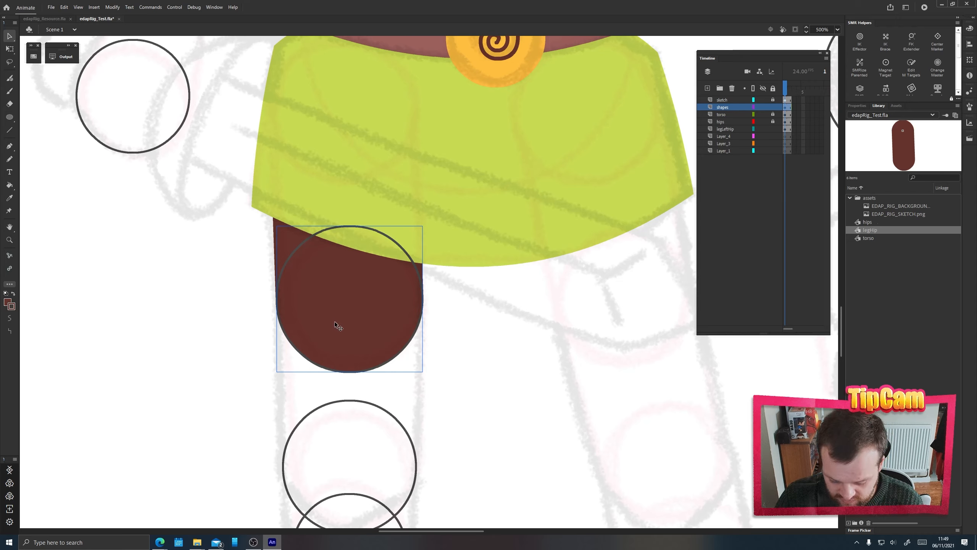
key("F8")
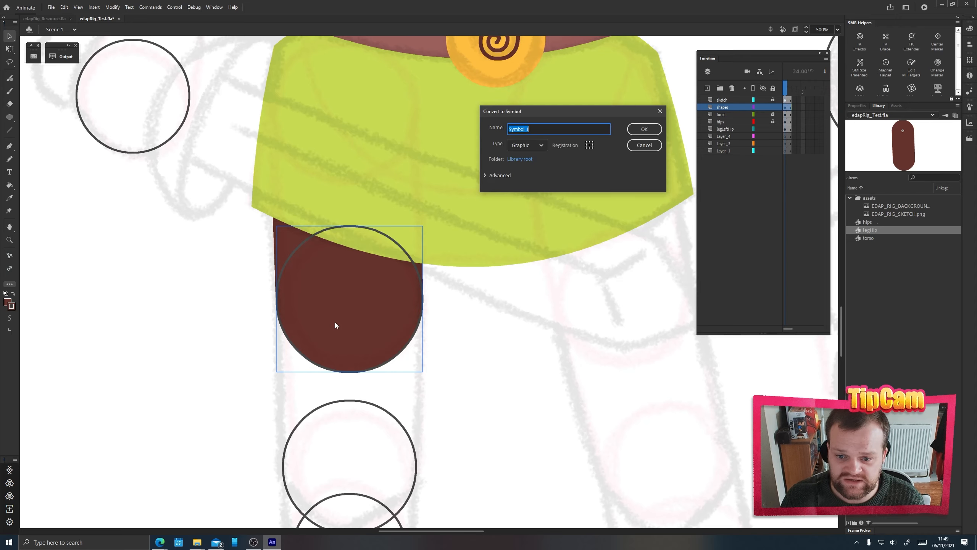
type("leftKnee")
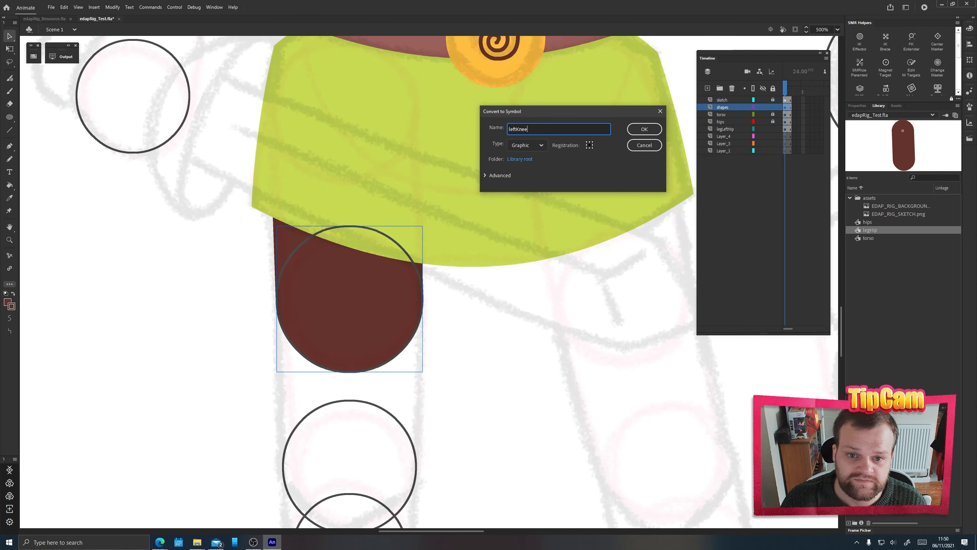
key("Return")
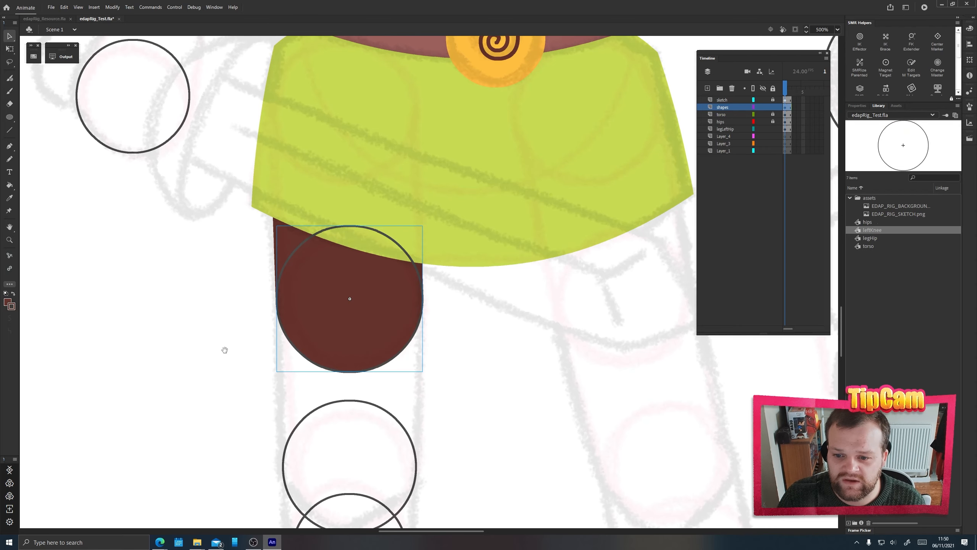
Paste a copy of the circle below the knee into the leftKnee symbol and move it over the original.
left_click_drag(225, 350, 293, 293)
left_click(365, 368)
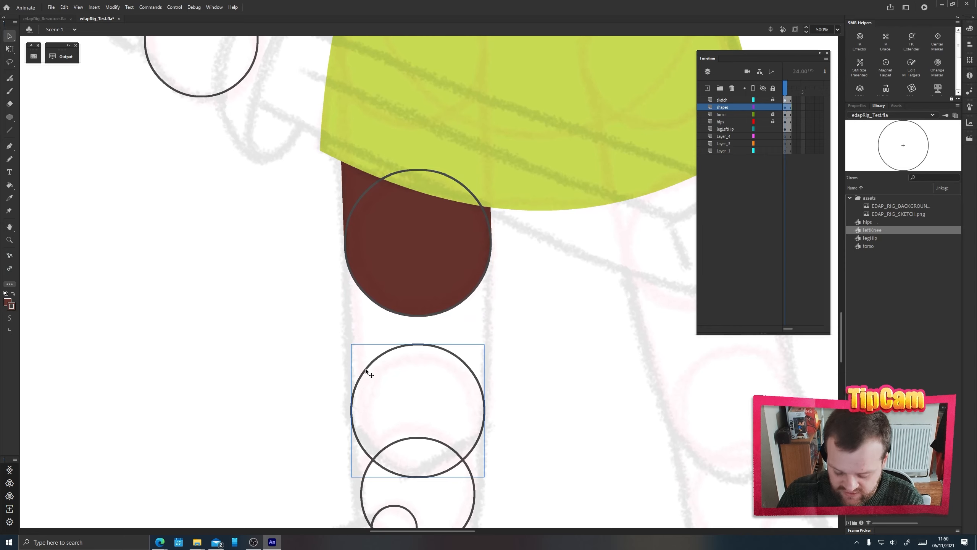
double_click(360, 196)
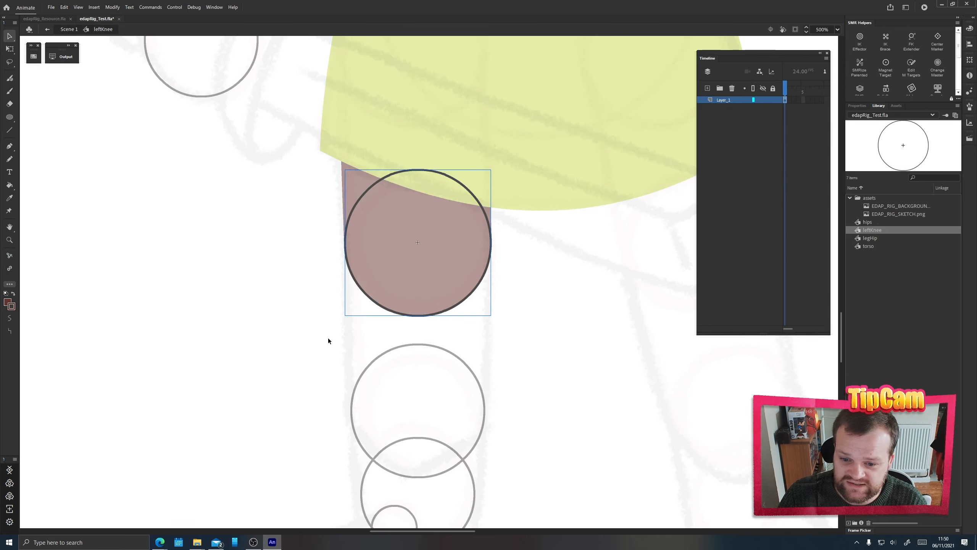
left_click_drag(299, 427, 310, 356)
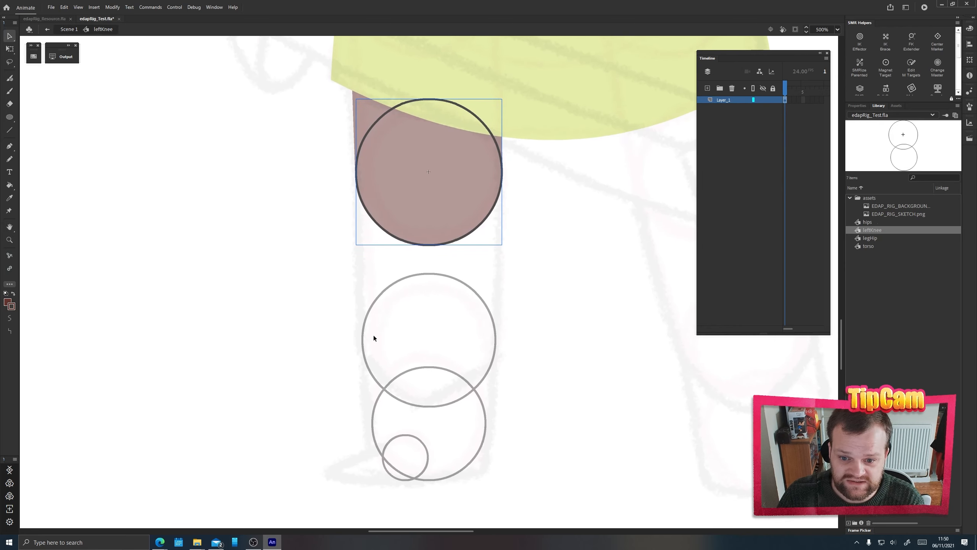
key("ctrl+v")
left_click_drag(375, 249, 371, 305)
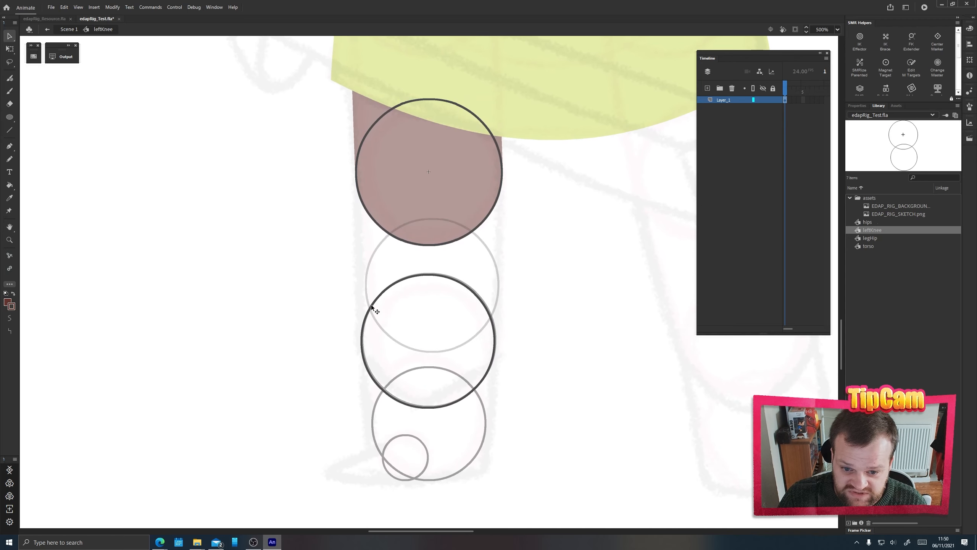
Nudge the pasted circle upward in small steps to line it up with the original circle beneath.
key("ctrl+=")
key("ctrl+=")
left_click_drag(603, 176, 480, 355)
key("Up")
key("Up")
key("Up")
key("Up")
key("Up")
key("Up")
key("Up")
key("Up")
key("Up")
key("Up")
key("Up")
key("Up")
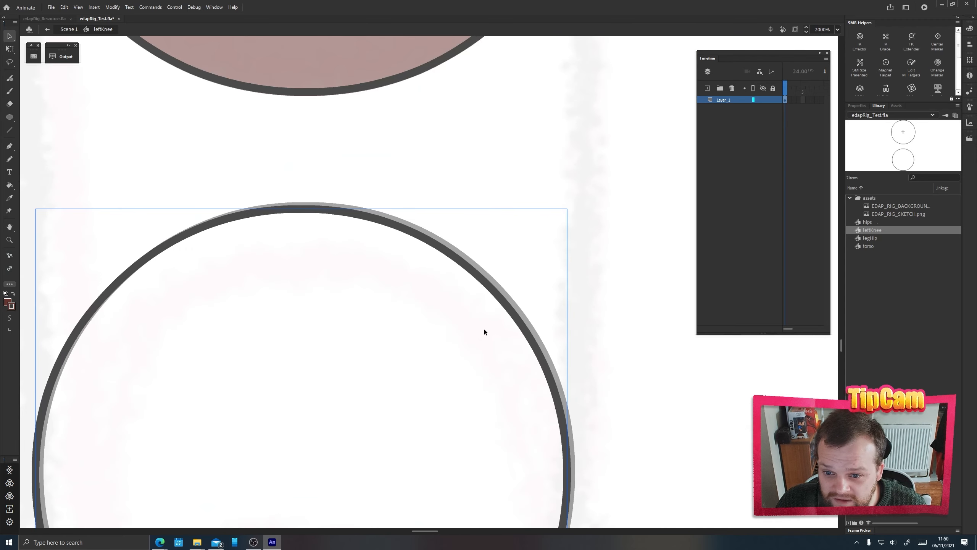
Break apart both circles inside leftKnee and recolor their outlines dark brown.
key("ctrl+minus")
key("ctrl+minus")
key("ctrl+minus")
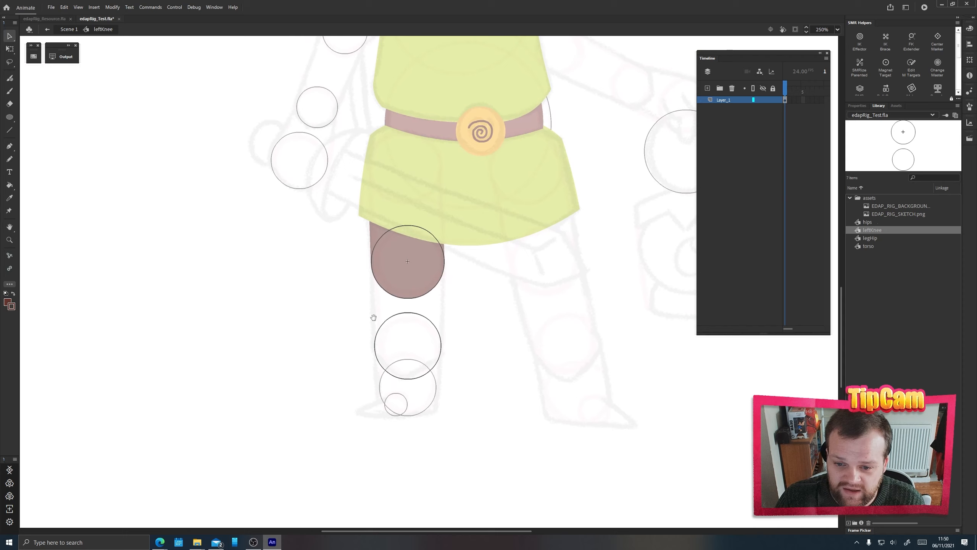
left_click(403, 316)
left_click(394, 295, "shift")
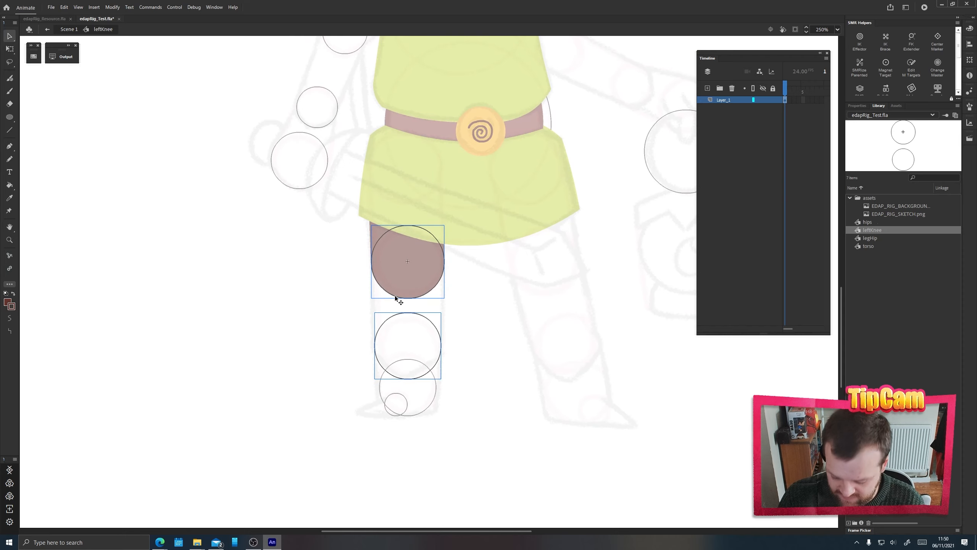
key("ctrl+b")
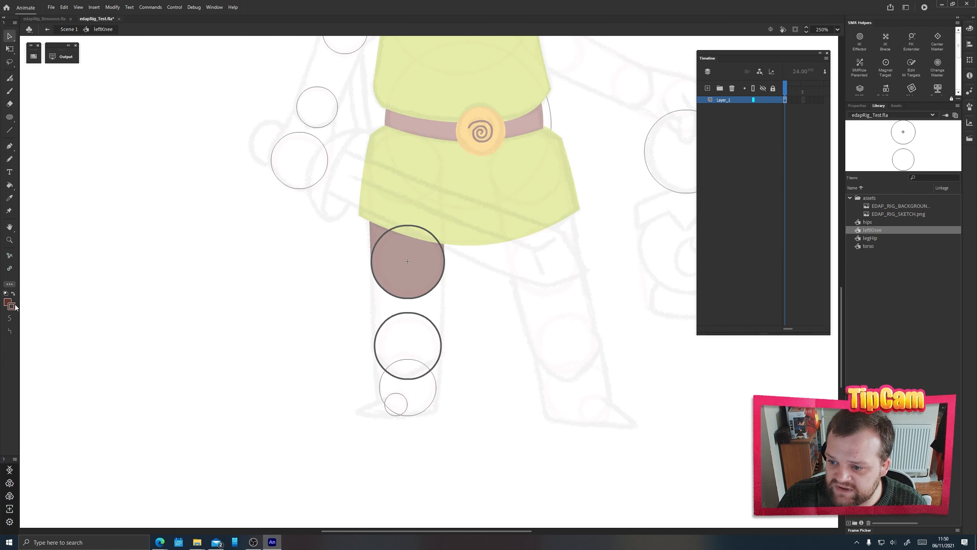
left_click(16, 307)
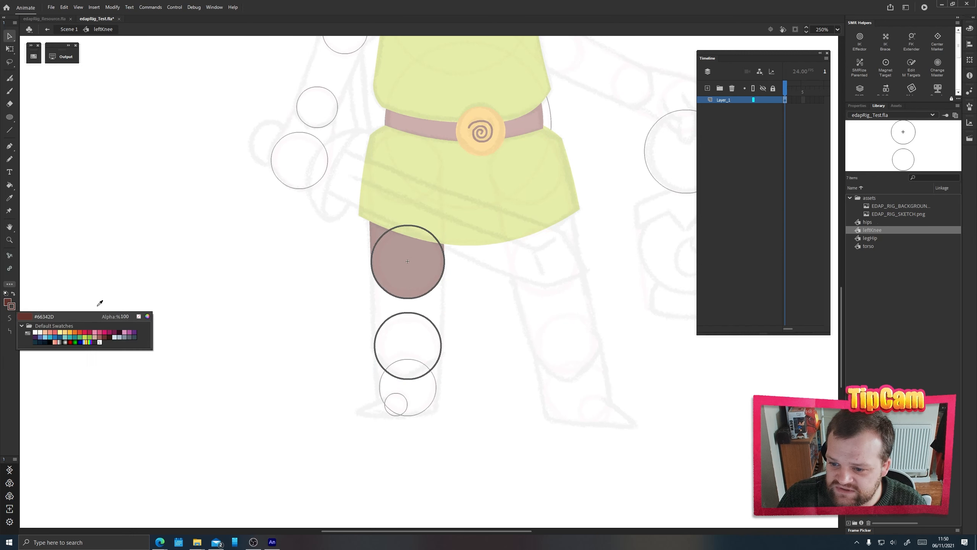
left_click(101, 324)
Connect the two circles with straight lines on both sides and fill the whole lower-leg shape dark brown.
key("k")
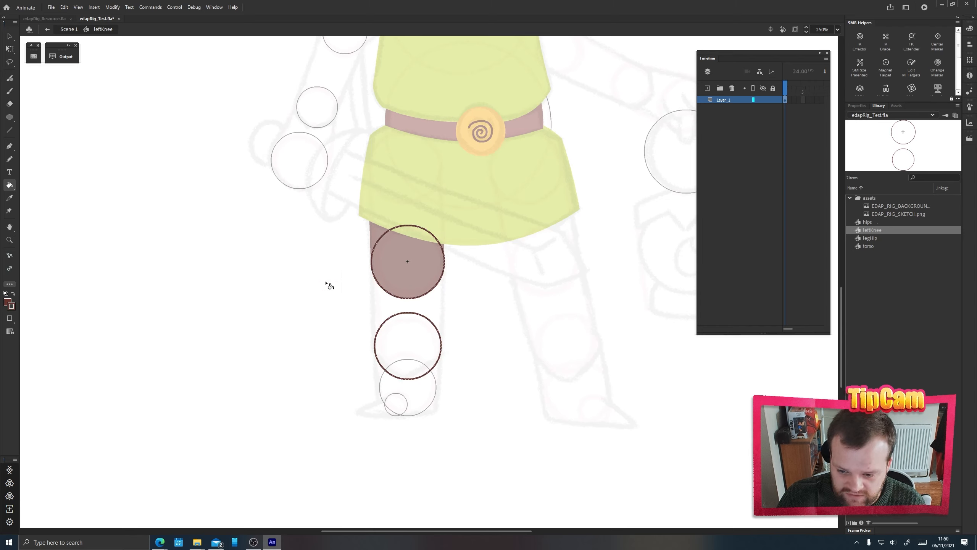
left_click(10, 130)
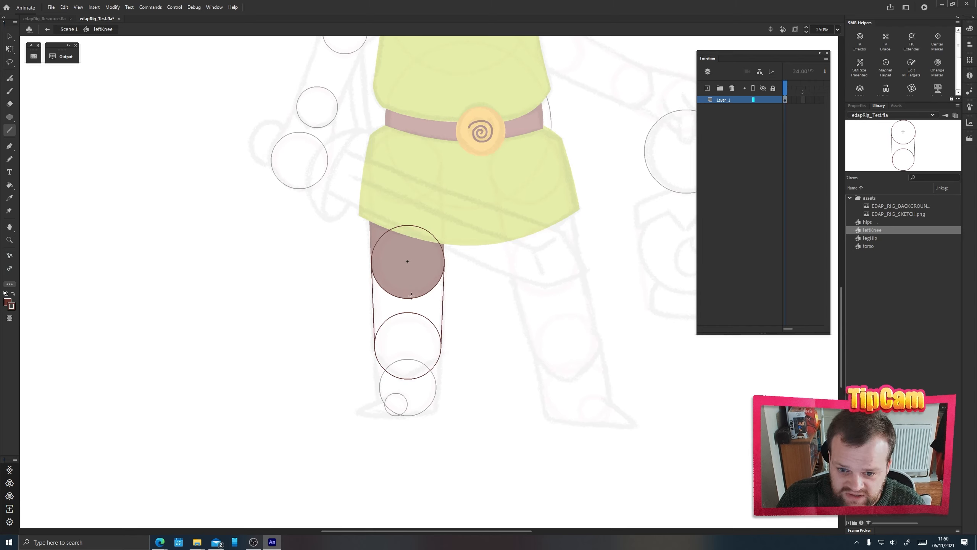
key("k")
left_click(412, 283)
left_click(417, 315)
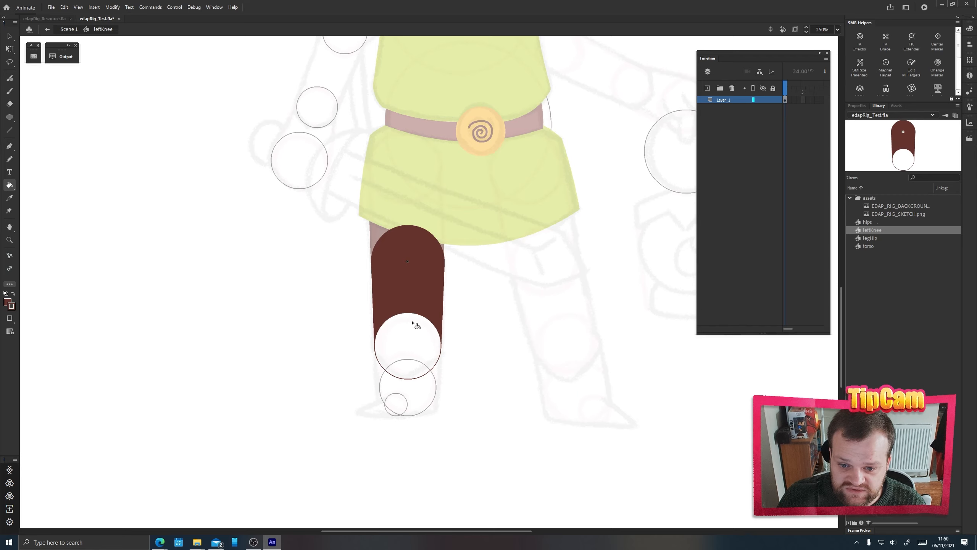
left_click(417, 325)
key("v")
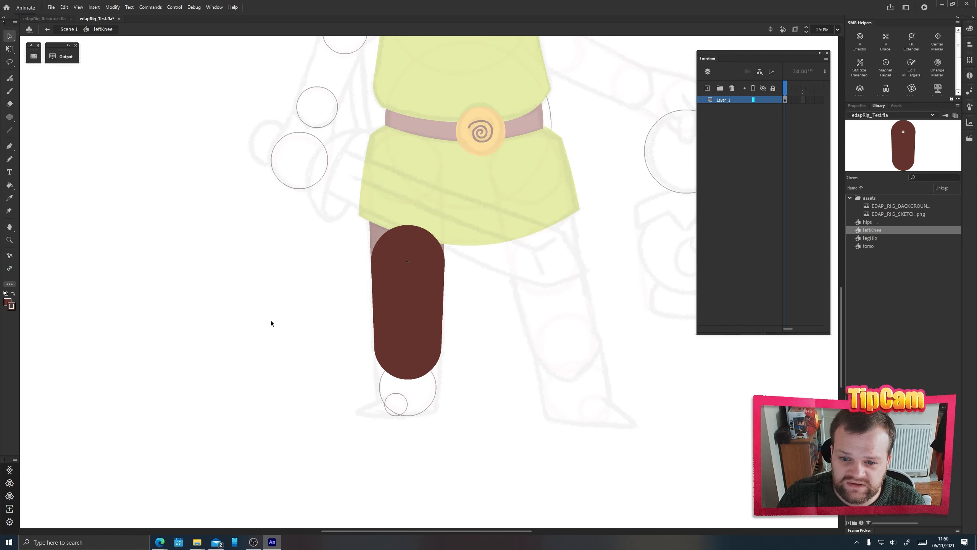
double_click(270, 320)
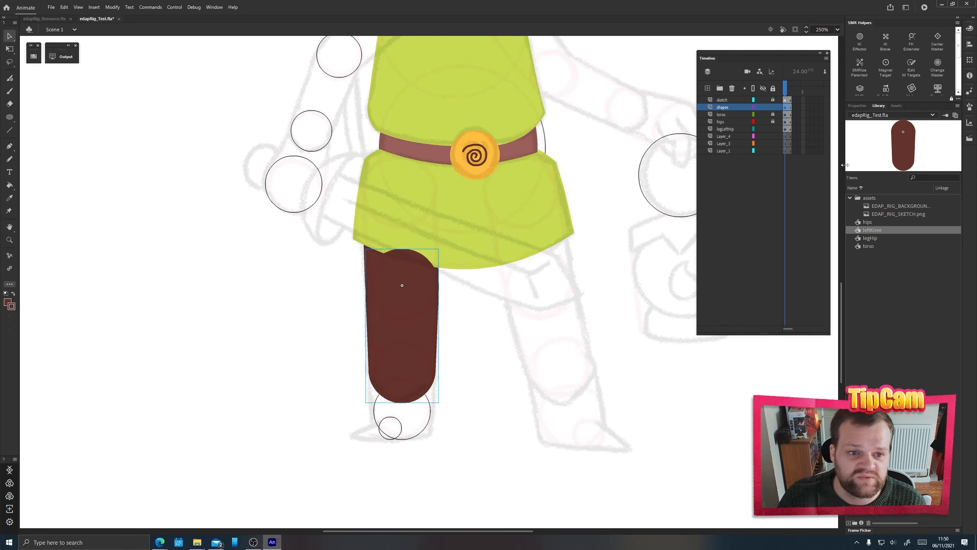
Move the leftKnee symbol in place from the shapes layer onto Layer_4 and rename that layer leftLegKnee.
key("ctrl+x")
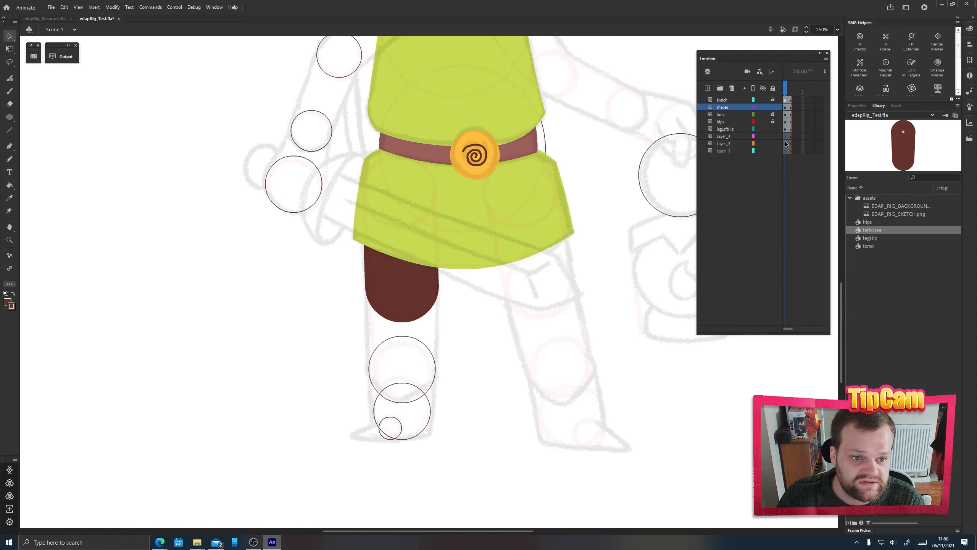
left_click(786, 138)
key("ctrl+shift+v")
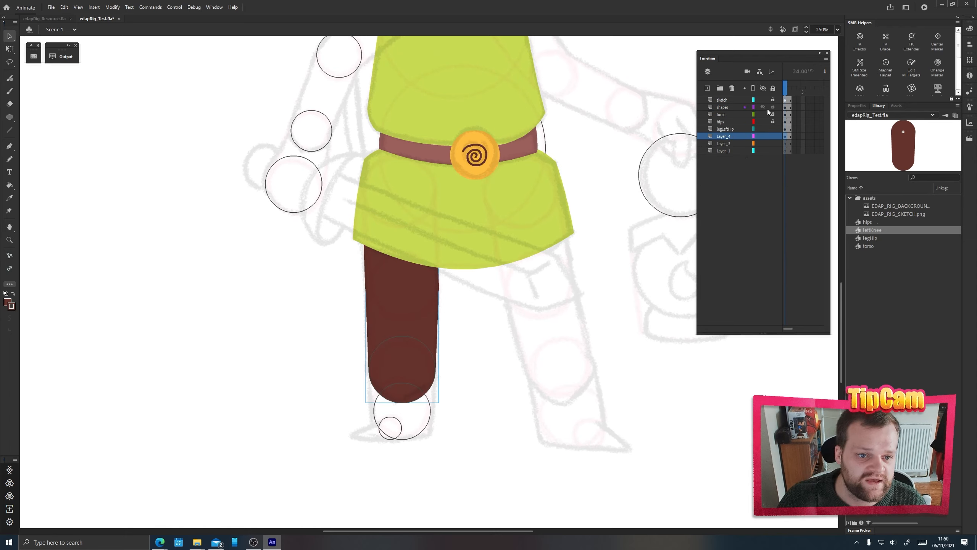
double_click(725, 136)
type("lef")
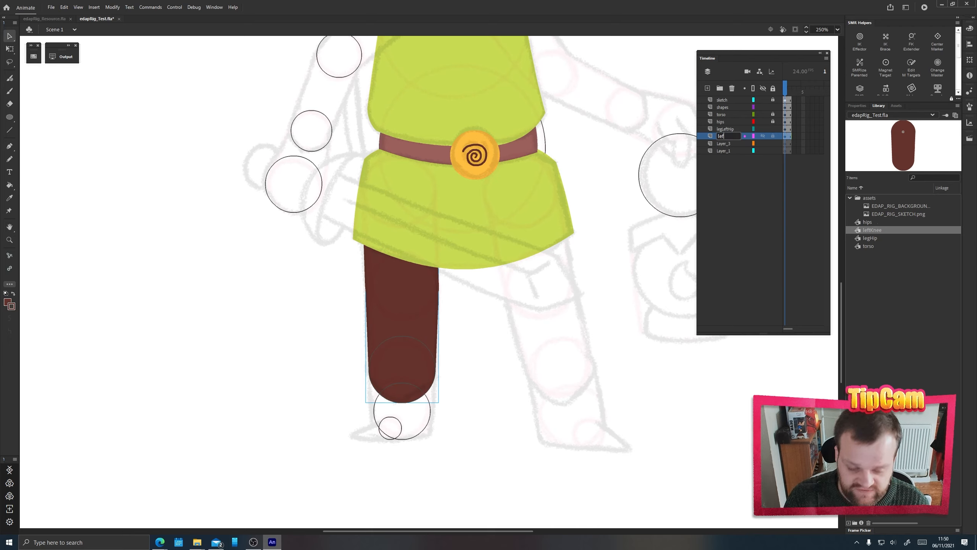
type("tLeft")
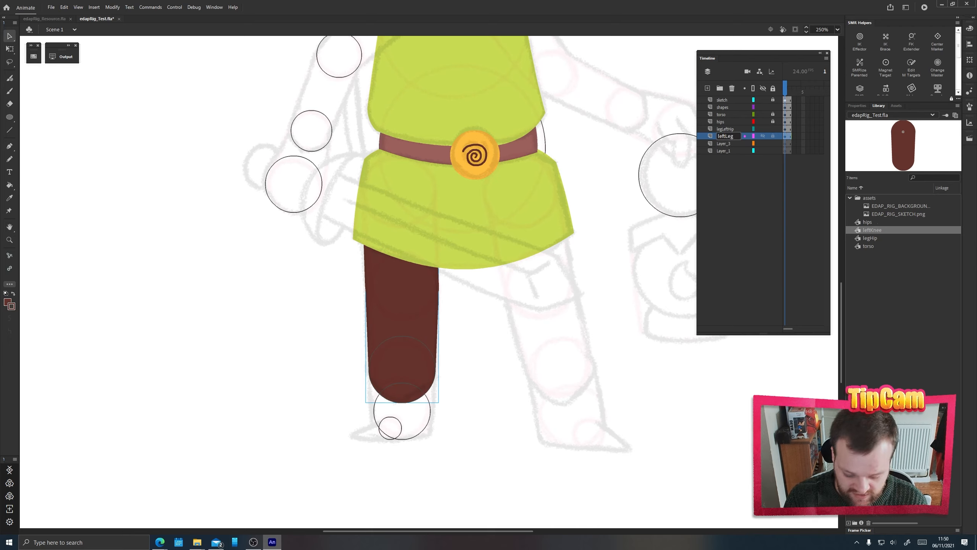
type("Knee")
key("Return")
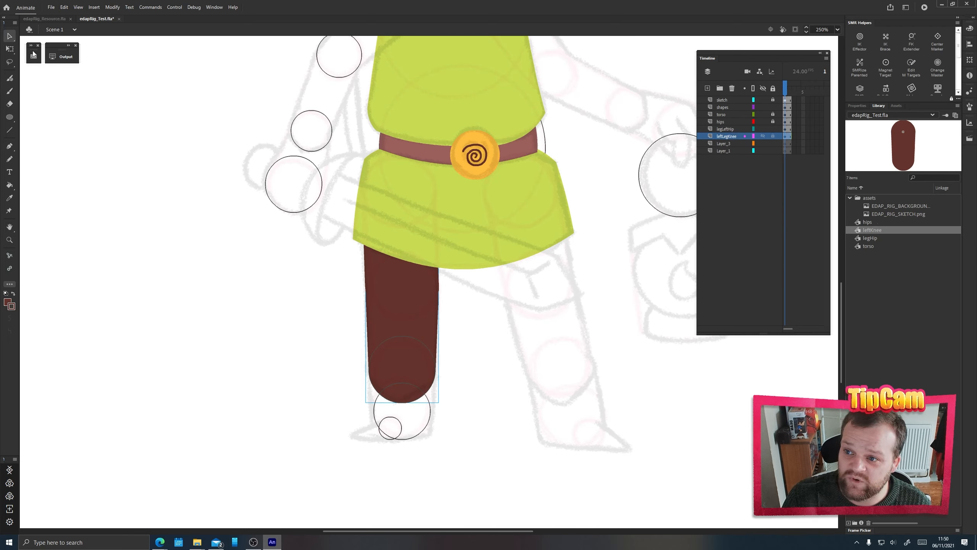
Test the leg joints by rotating the leftKnee symbol, then the whole leg about a pivot moved to the hip.
left_click(9, 49)
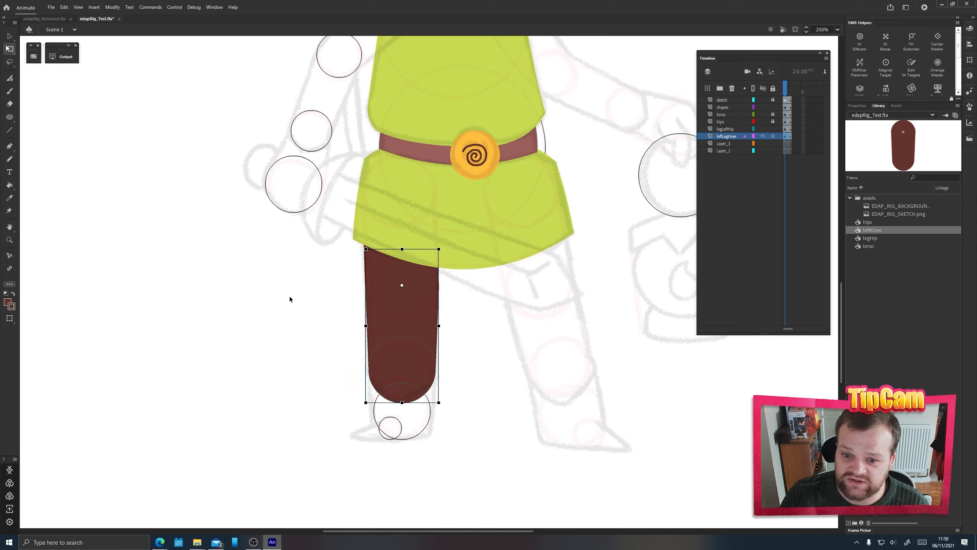
left_click_drag(362, 406, 435, 416)
left_click(367, 253)
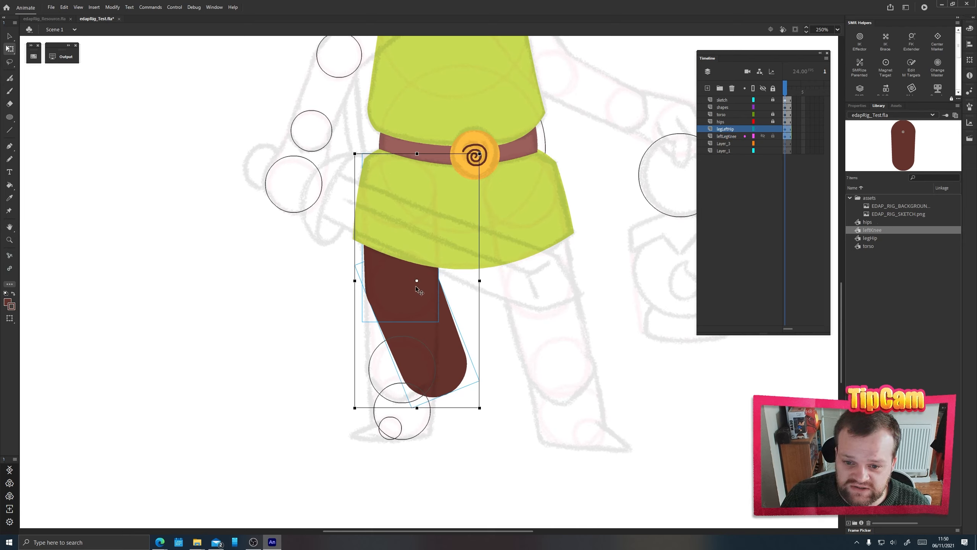
left_click_drag(416, 279, 398, 191)
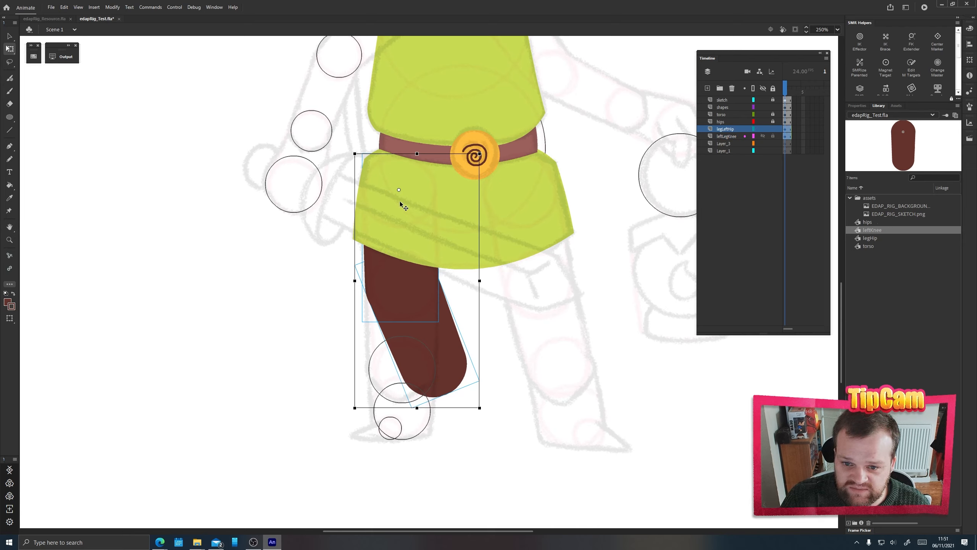
left_click_drag(352, 411, 165, 195)
left_click(175, 285)
left_click(234, 290)
left_click_drag(201, 243, 186, 206)
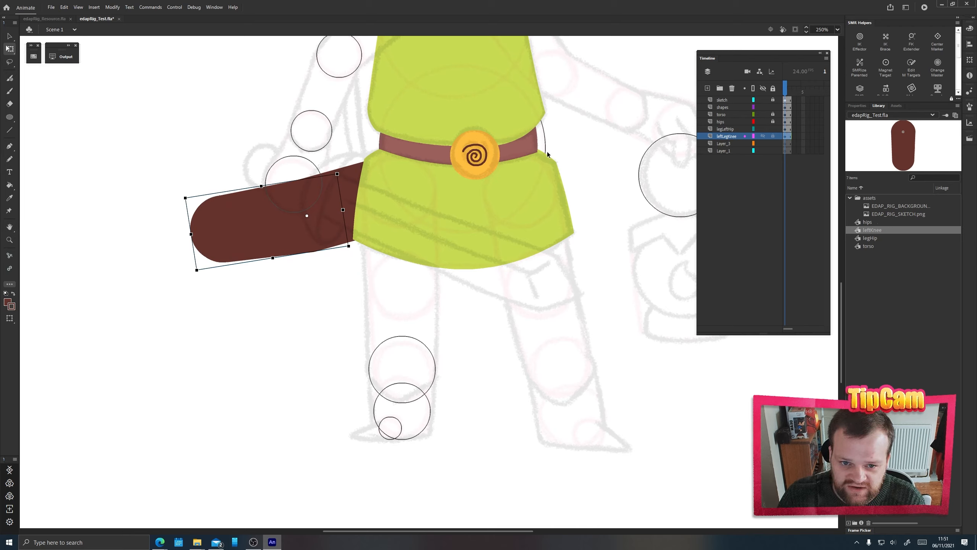
Undo the test rotations and pivot changes on the leg symbols.
key("ctrl+z")
key("ctrl+z")
key("ctrl+z")
key("ctrl+z")
key("ctrl+z")
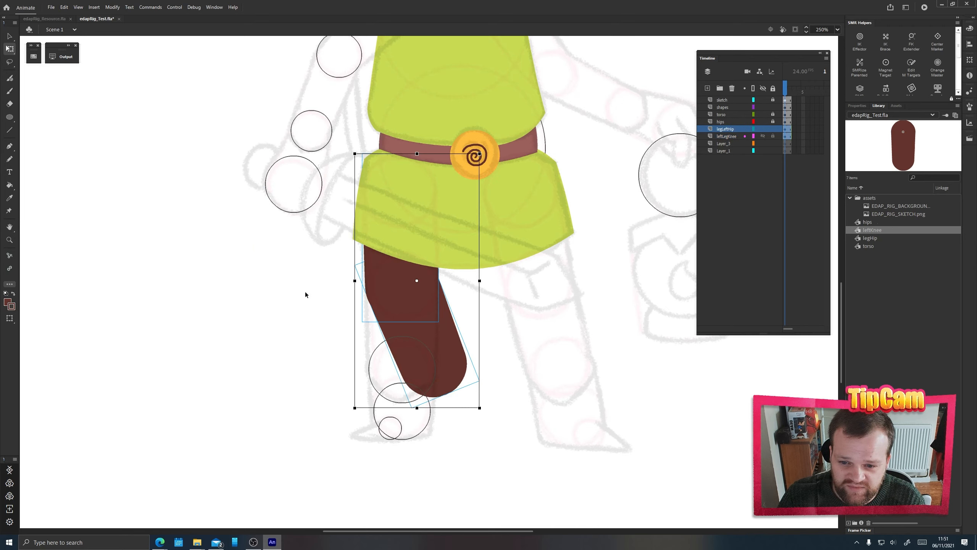
key("ctrl+z")
left_click(238, 353)
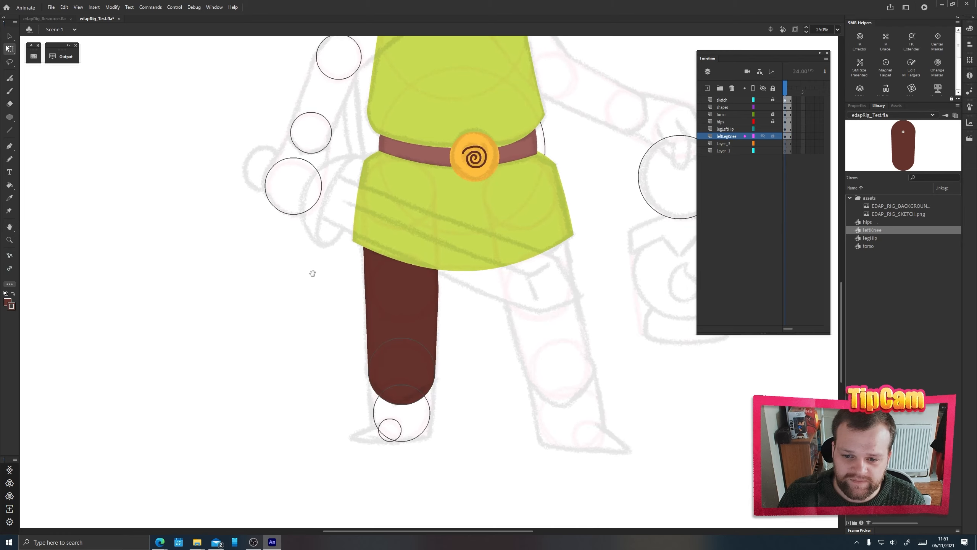
left_click_drag(312, 273, 270, 347)
key("ctrl+minus")
left_click_drag(455, 227, 443, 266)
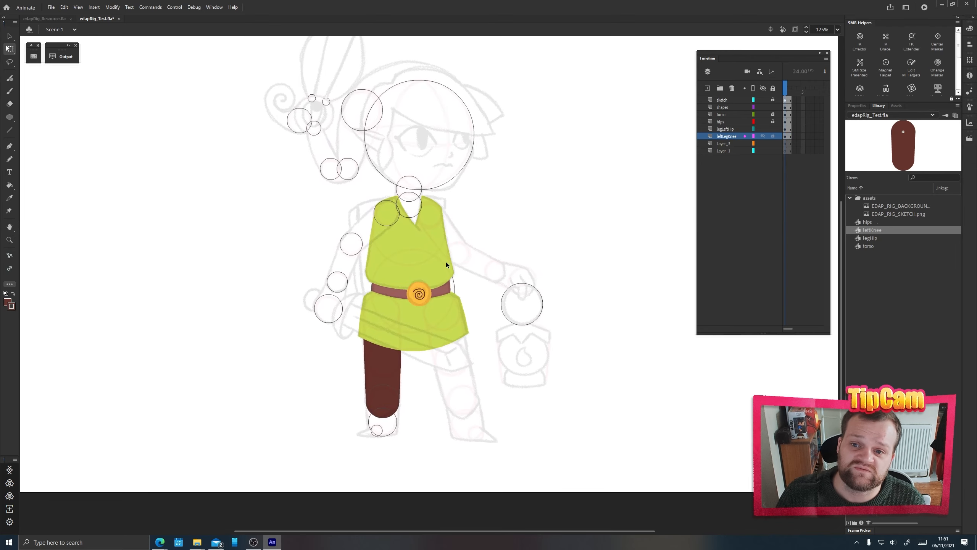
scroll(391, 360, "up", 8)
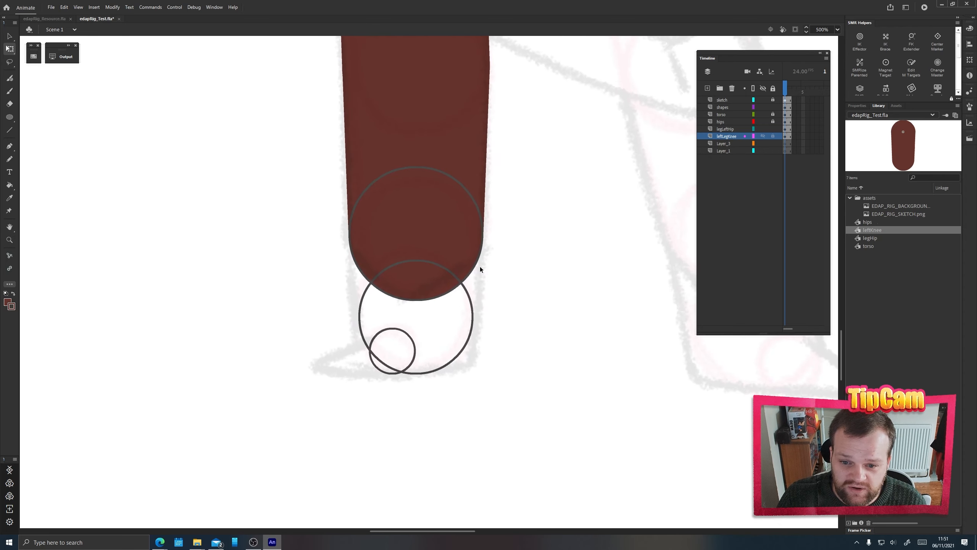
key("ctrl+minus")
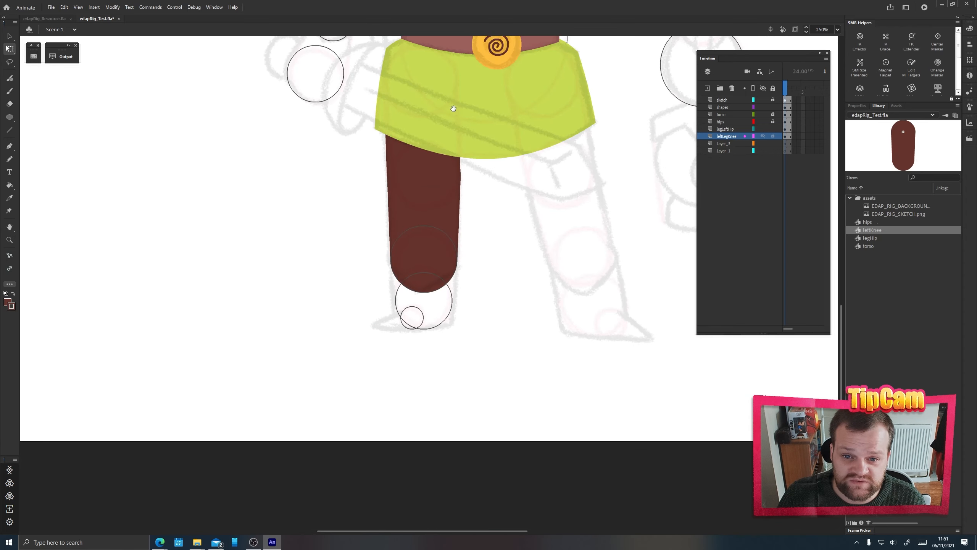
left_click_drag(453, 108, 450, 331)
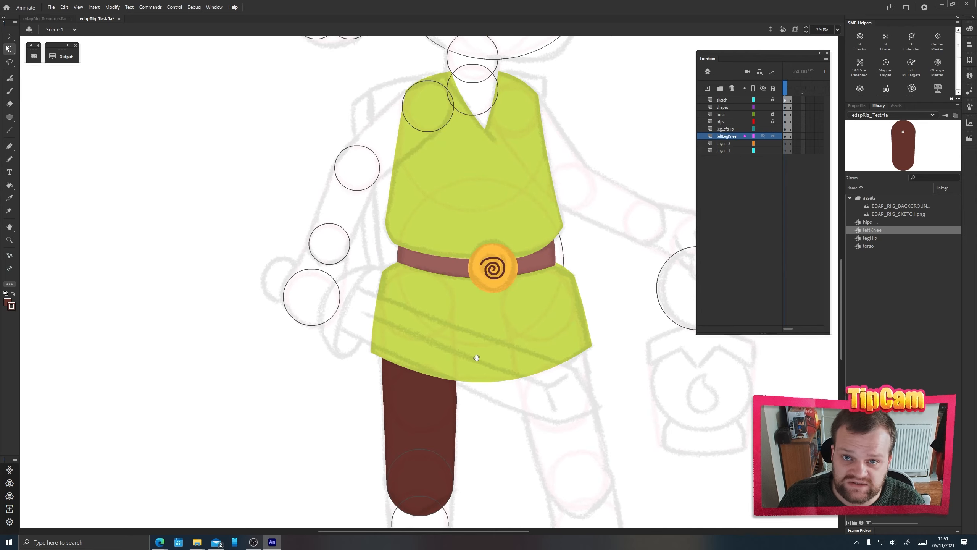
left_click_drag(476, 356, 467, 332)
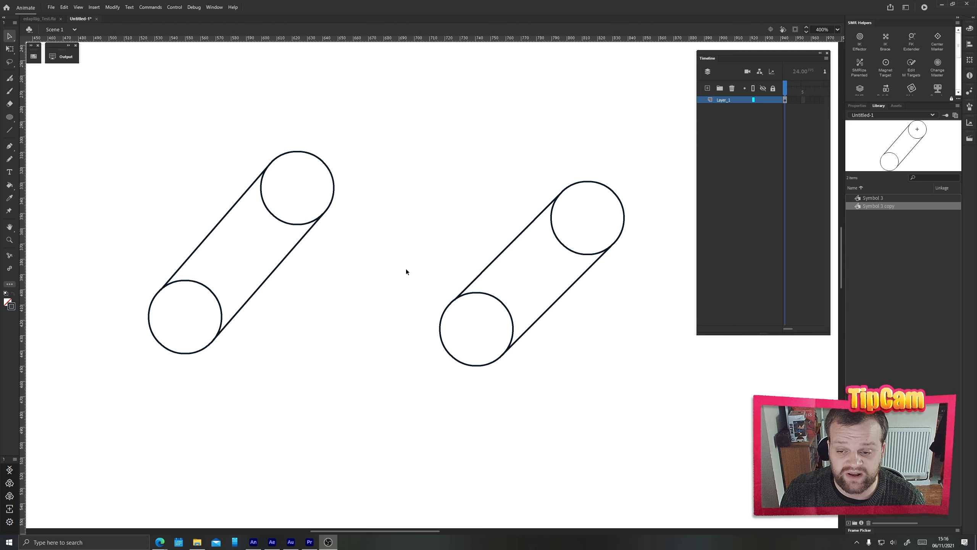
In the Untitled-1 document, rotate the right-hand connected-circles symbol steeper with Free Transform and undo the extra test transforms.
left_click(272, 217)
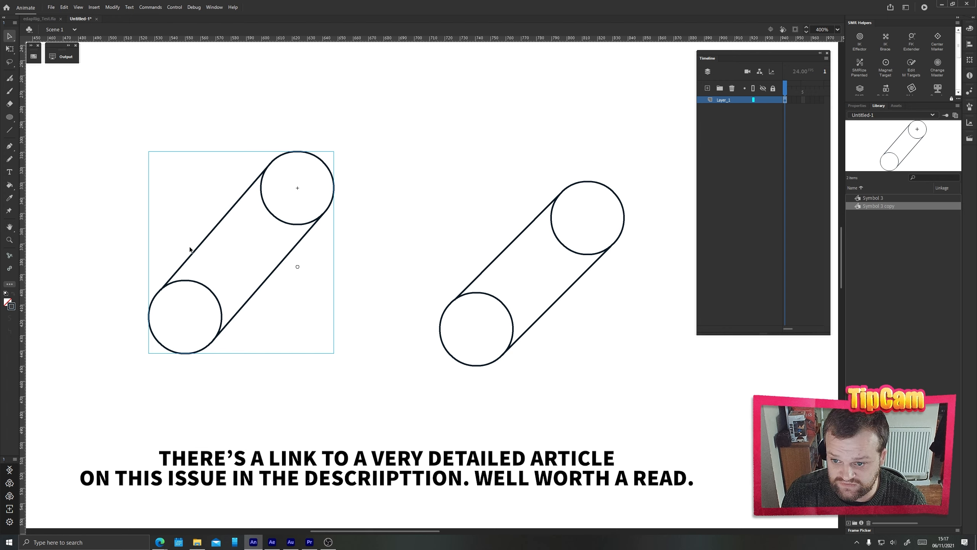
left_click(505, 250)
key("q")
left_click_drag(406, 347, 427, 371)
mouse_move(548, 336)
left_mouse_down()
mouse_move(557, 325)
mouse_move(545, 339)
left_mouse_up()
key("ctrl+z")
key("ctrl+z")
left_click_drag(472, 373, 492, 342)
key("ctrl+z")
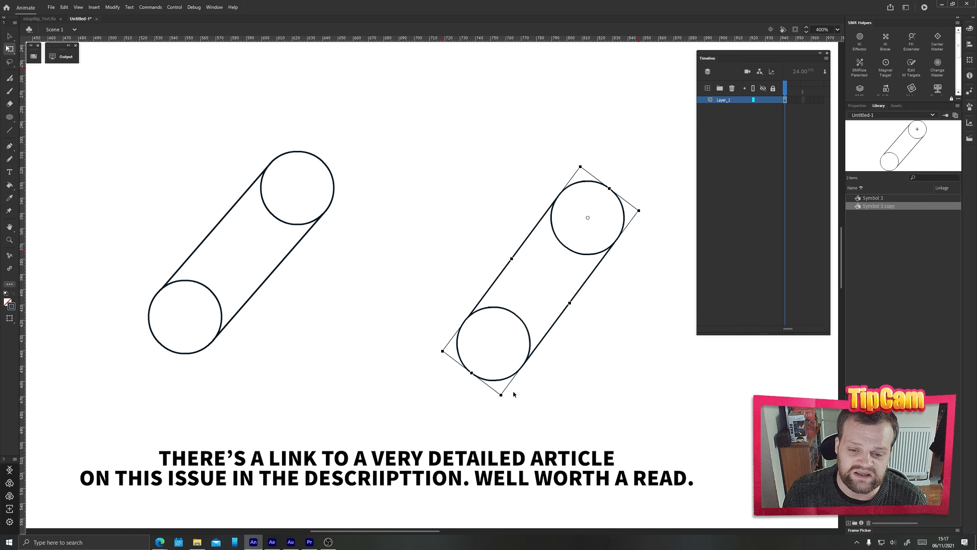
Reset the left-hand symbol's transformation point to its upper circle's centre, and test skewing the symbol before undoing it.
left_click(282, 224)
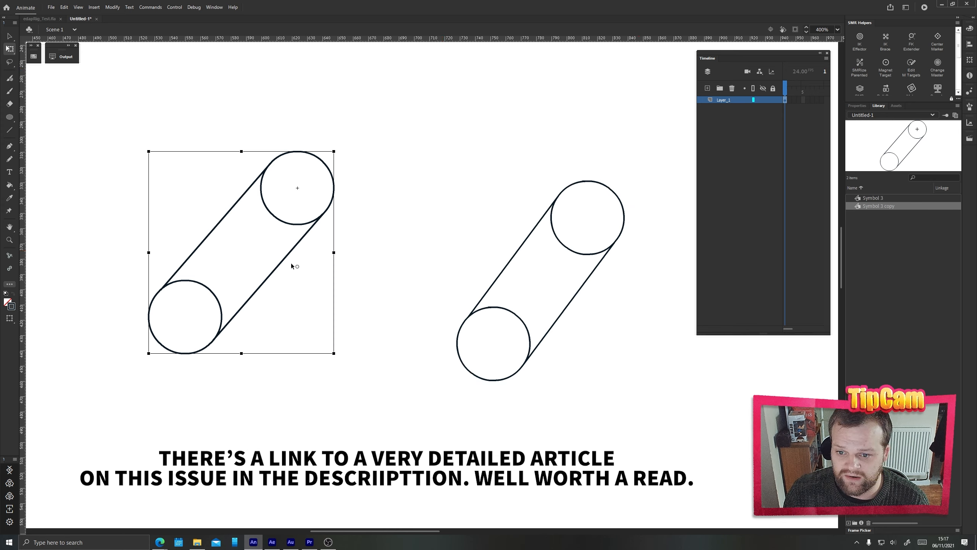
double_click(298, 266)
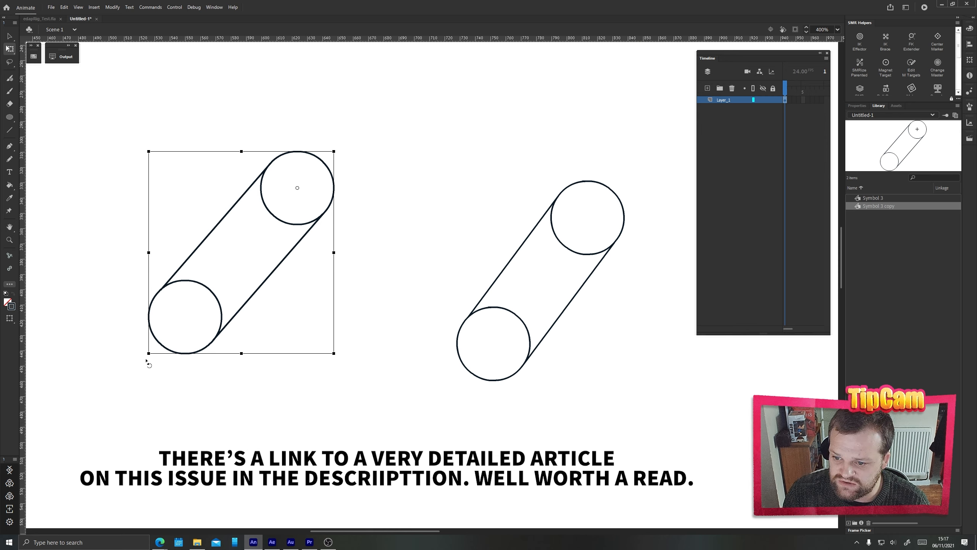
mouse_move(146, 360)
left_mouse_down()
mouse_move(291, 383)
mouse_move(125, 357)
mouse_move(129, 366)
mouse_move(146, 360)
left_mouse_up()
key("ctrl+z")
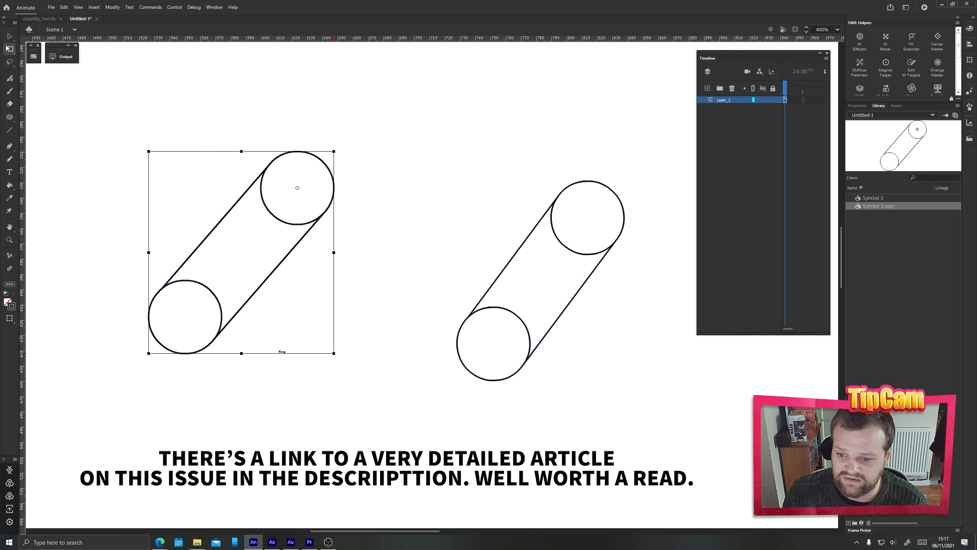
left_click_drag(334, 296, 334, 260)
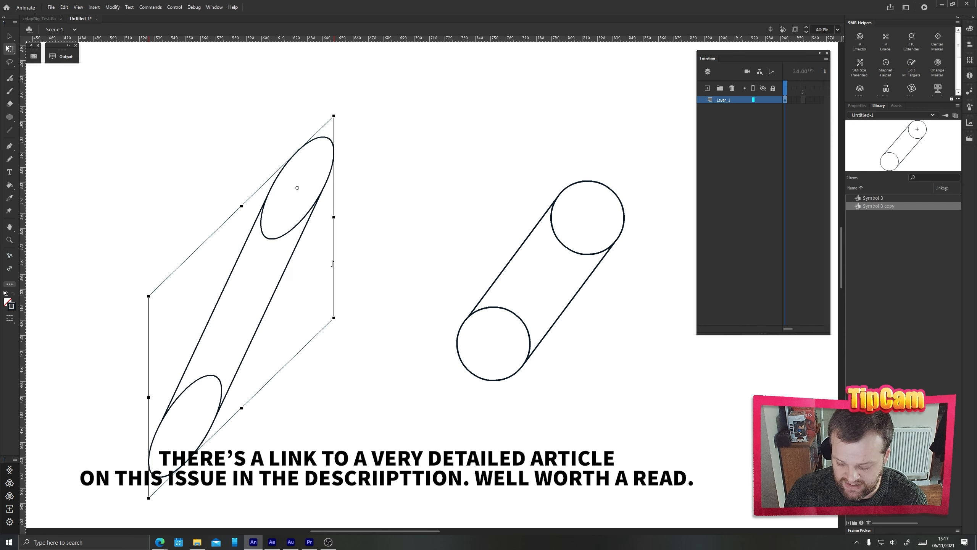
key("ctrl+z")
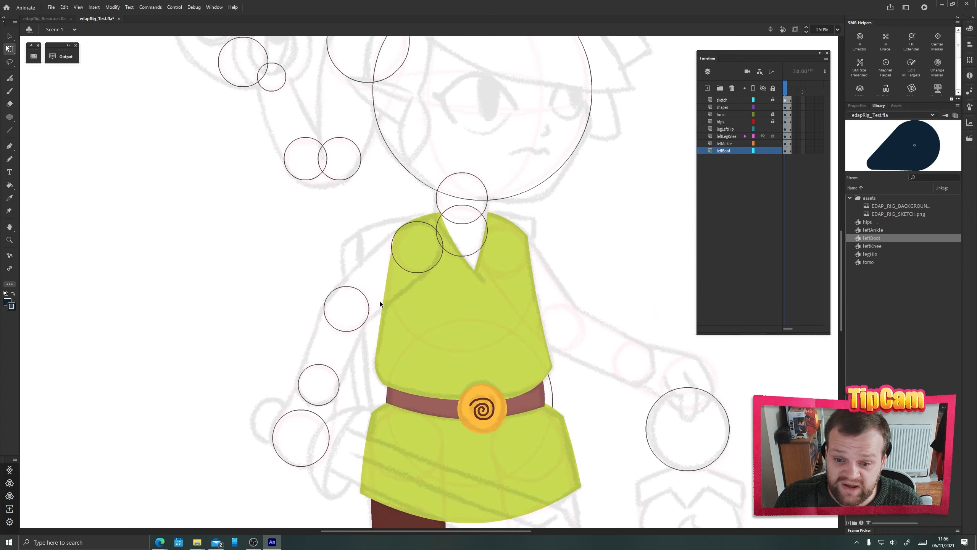
Convert the circle at the character's left shoulder into a graphic symbol named leftShoulder.
key("ctrl+equal")
left_click_drag(240, 236, 290, 239)
left_click(454, 222)
key("F8")
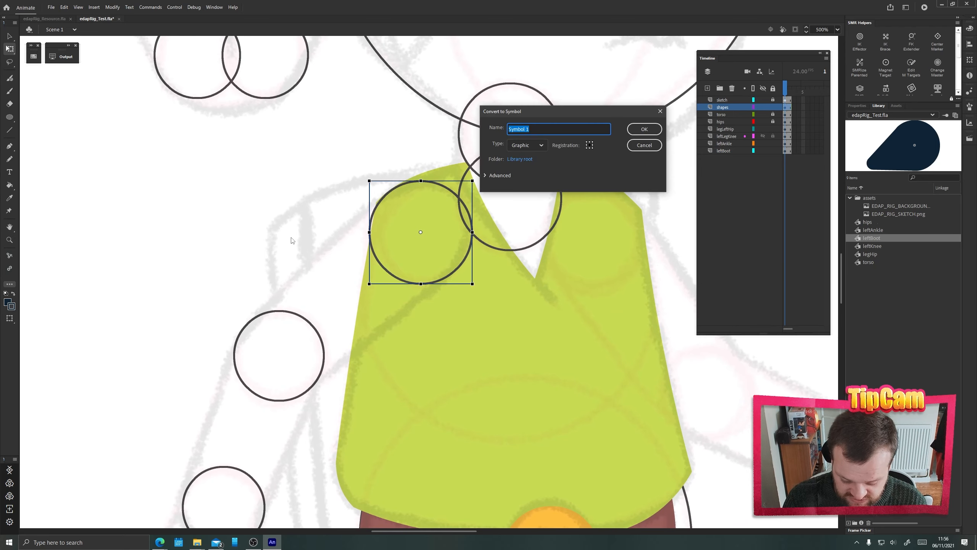
type("left")
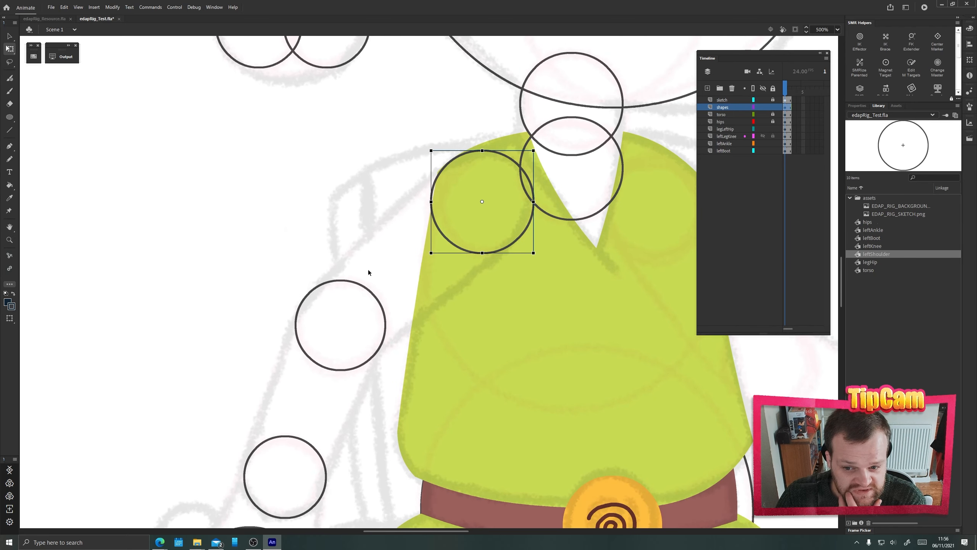
Copy the elbow circle, open the leftShoulder symbol in place and paste the copy near the original elbow circle.
left_click(340, 280)
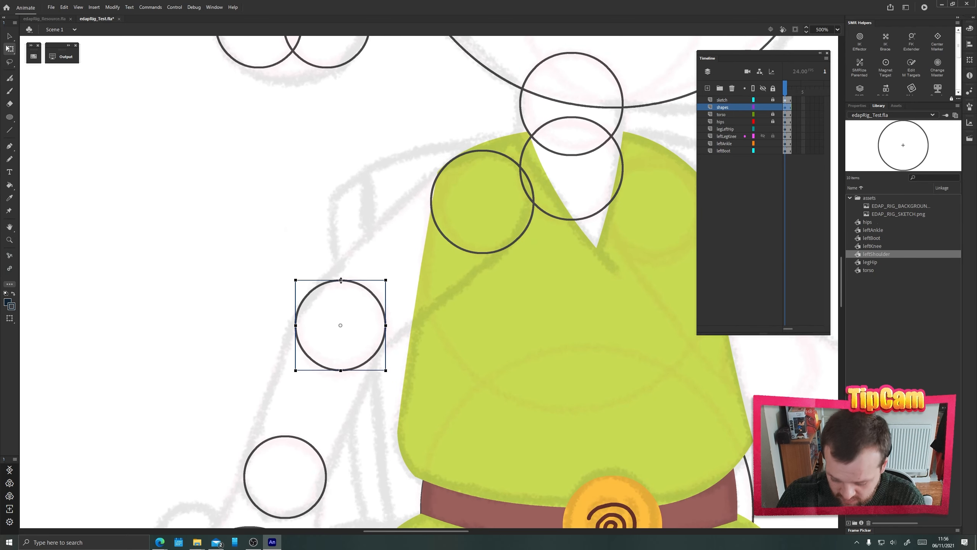
double_click(432, 213)
left_click(405, 328)
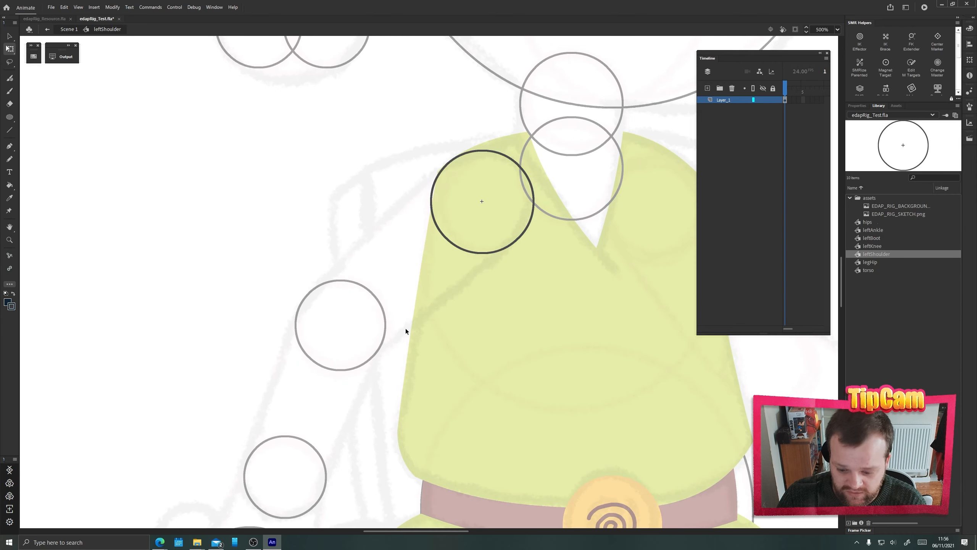
key("ctrl+v")
left_click_drag(402, 253, 316, 288)
Nudge the pasted circle into exact alignment with the elbow circle beneath it and return to the main scene.
key("ctrl+equal")
key("ctrl+equal")
key("Left")
key("Left")
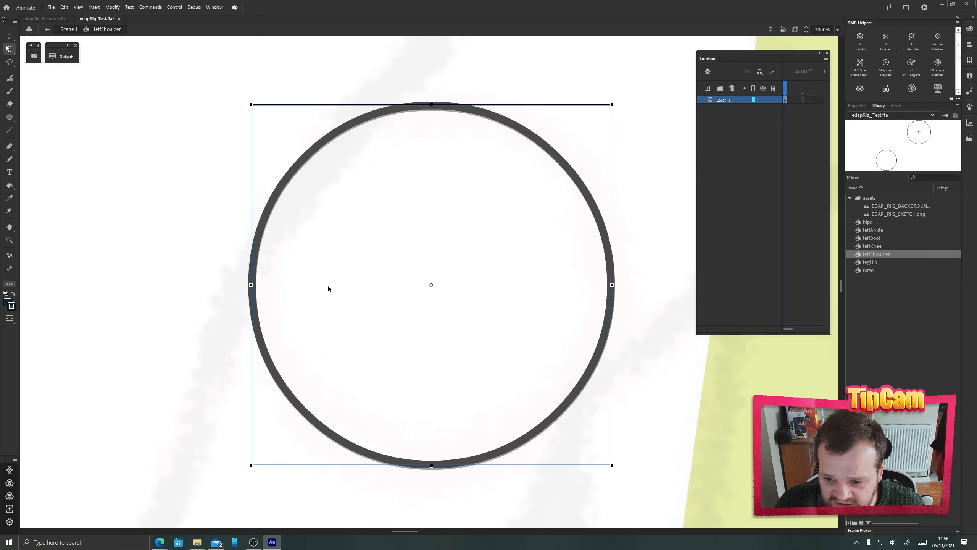
key("Down")
key("Down")
key("Down")
key("Down")
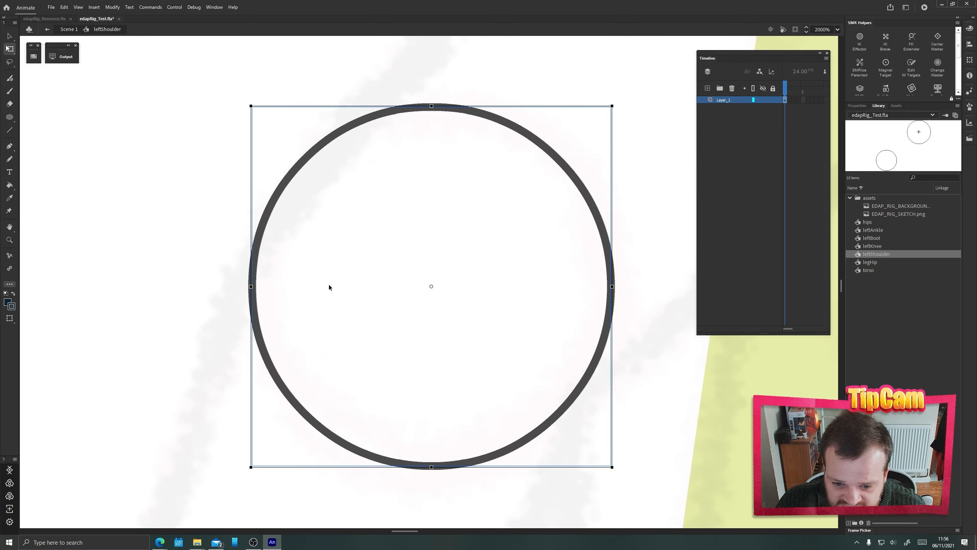
double_click(329, 281)
key("ctrl+minus")
key("ctrl+minus")
key("ctrl+minus")
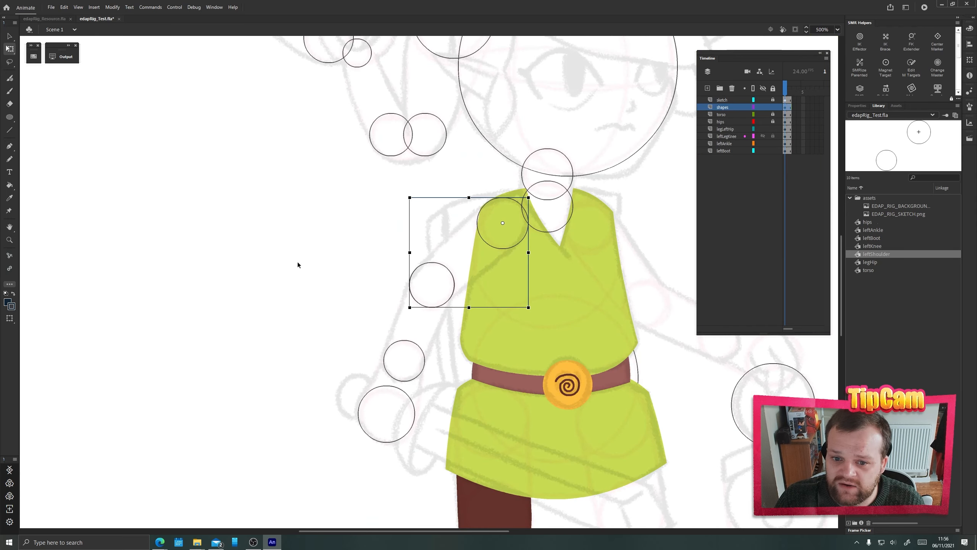
Try rotating the leftShoulder symbol and stretching it along each axis to test its bounding box, and undo the changes.
left_click_drag(346, 231, 246, 277)
left_click_drag(306, 362, 282, 301)
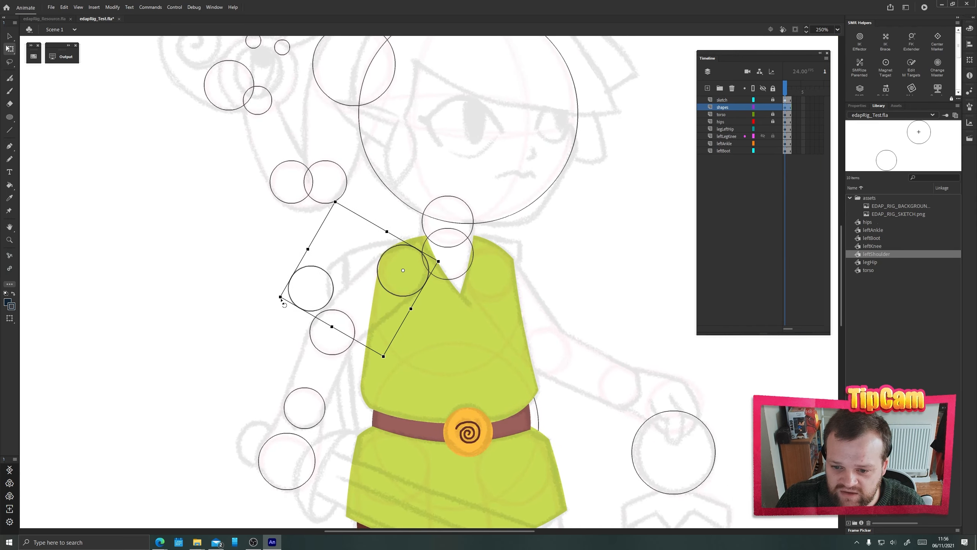
left_click_drag(331, 327, 302, 375)
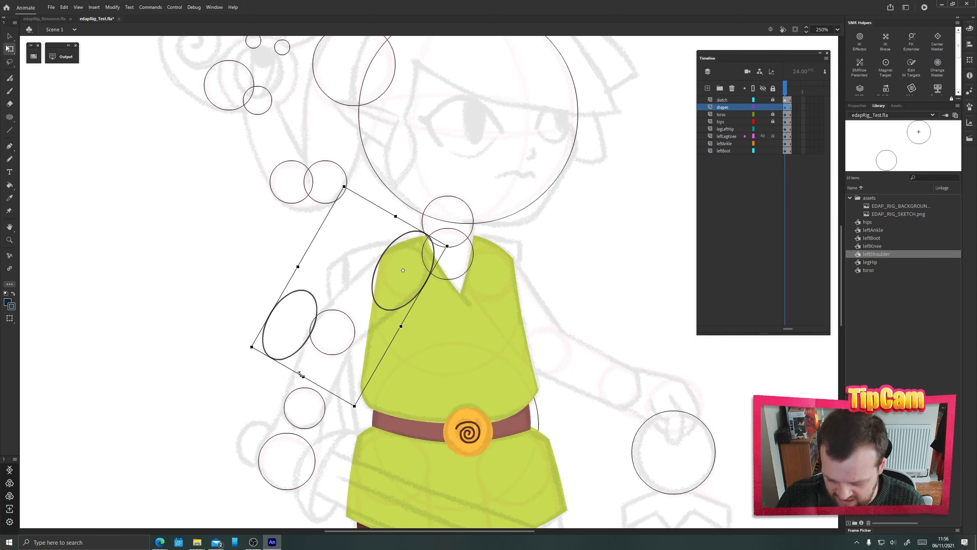
key("ctrl+z")
left_click_drag(308, 248, 264, 224)
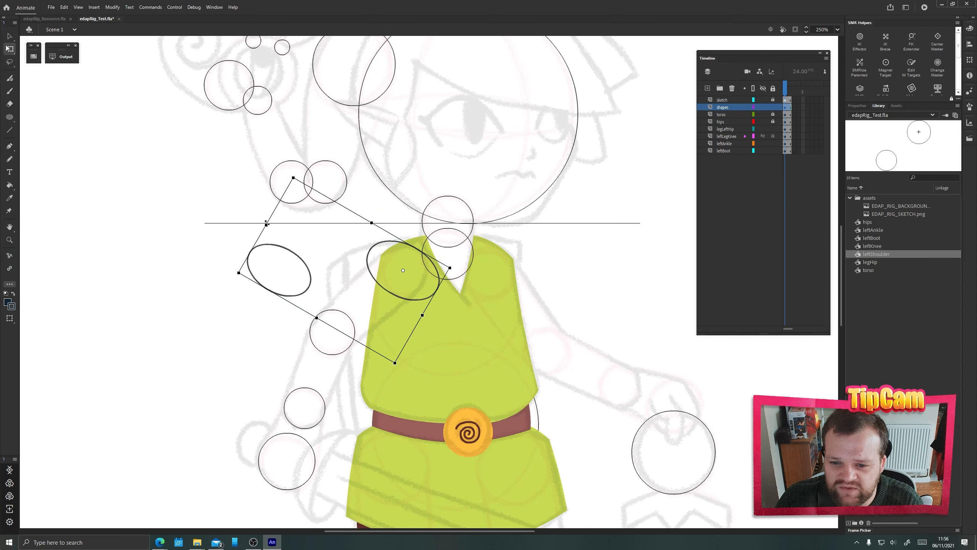
key("ctrl+z")
left_click_drag(311, 311, 331, 307)
key("ctrl+z")
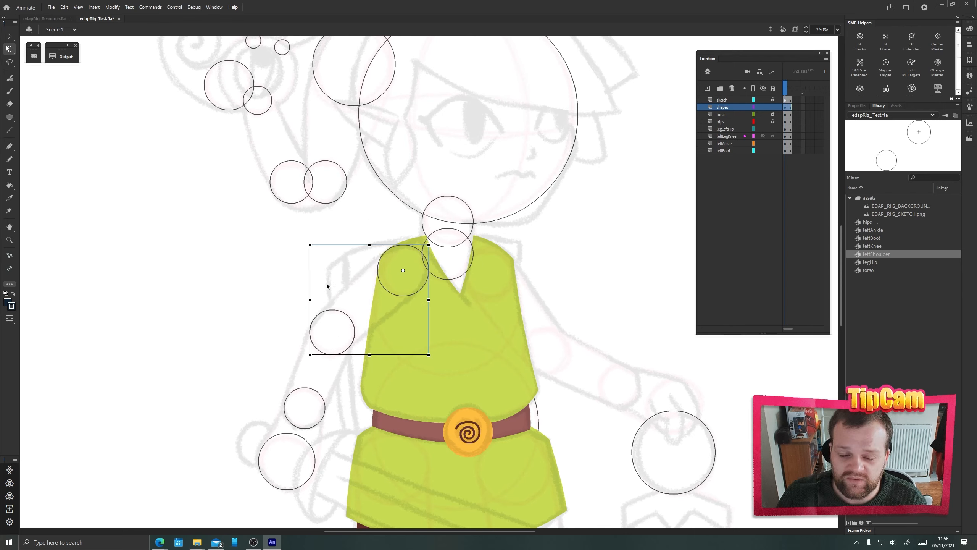
Straighten leftShoulder so its circles and bounding box align vertically, and rotate it back so its lower circle covers the elbow circle.
left_click_drag(308, 244, 322, 323)
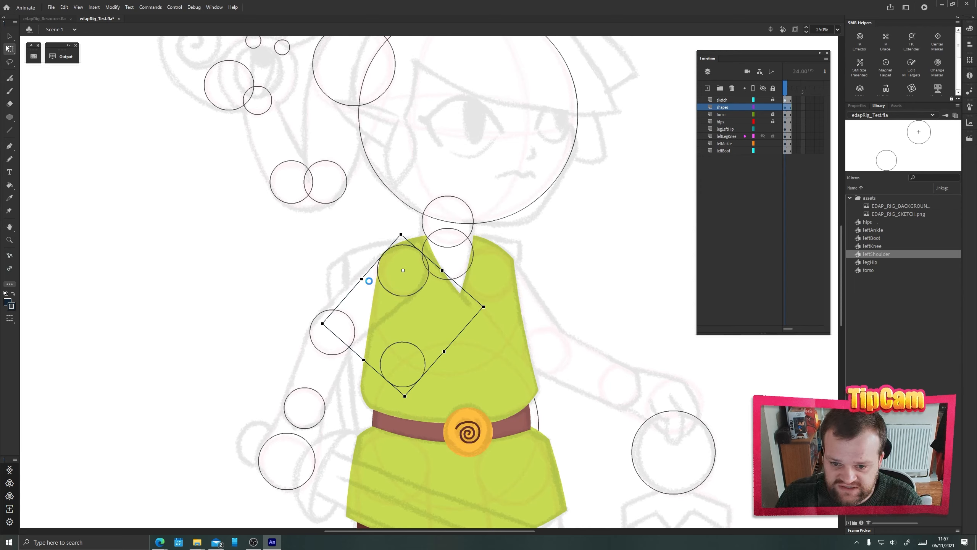
key("ctrl+z")
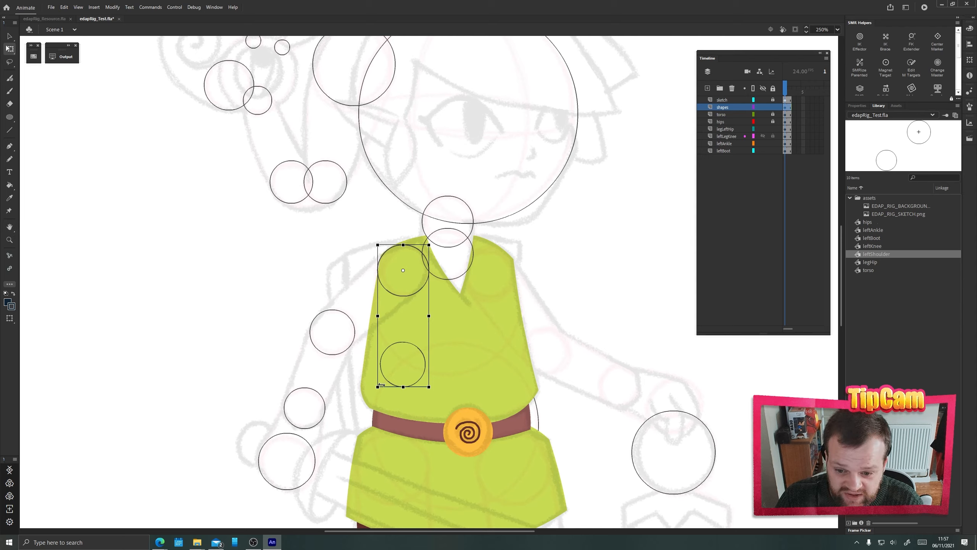
left_click_drag(378, 394, 296, 337)
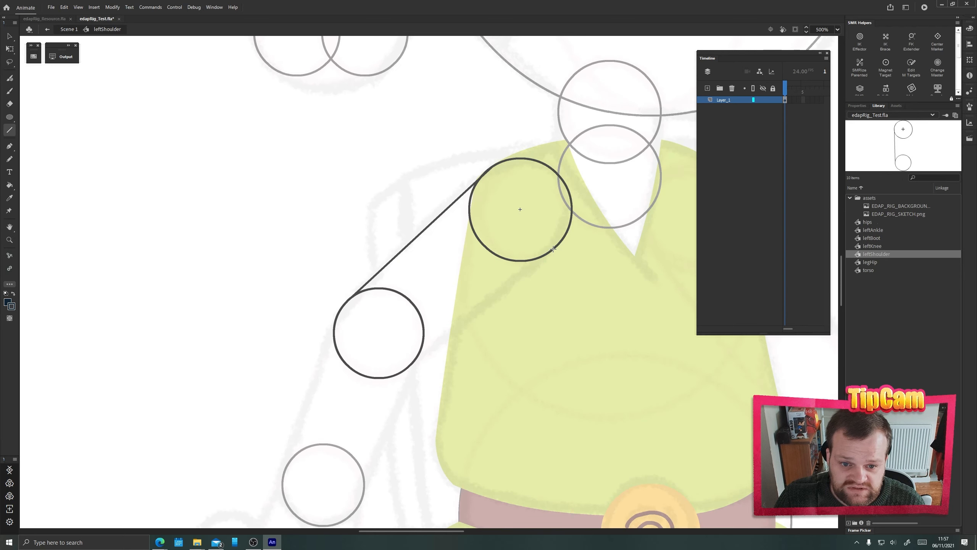
Connect the undersides of the shoulder and elbow circles inside leftShoulder with a straight line and return to the main scene.
left_click_drag(552, 250, 407, 369)
left_click_drag(495, 245, 396, 294)
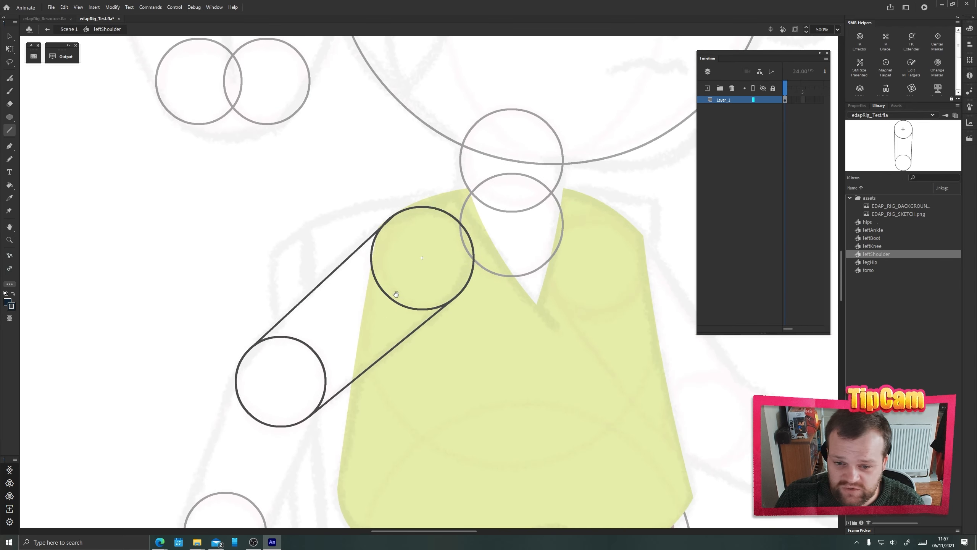
left_click(11, 38)
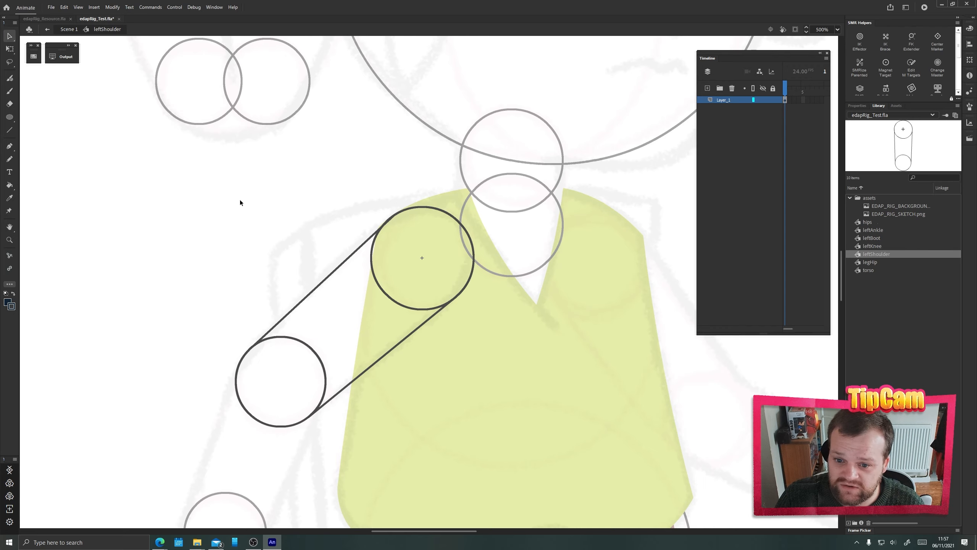
double_click(172, 242)
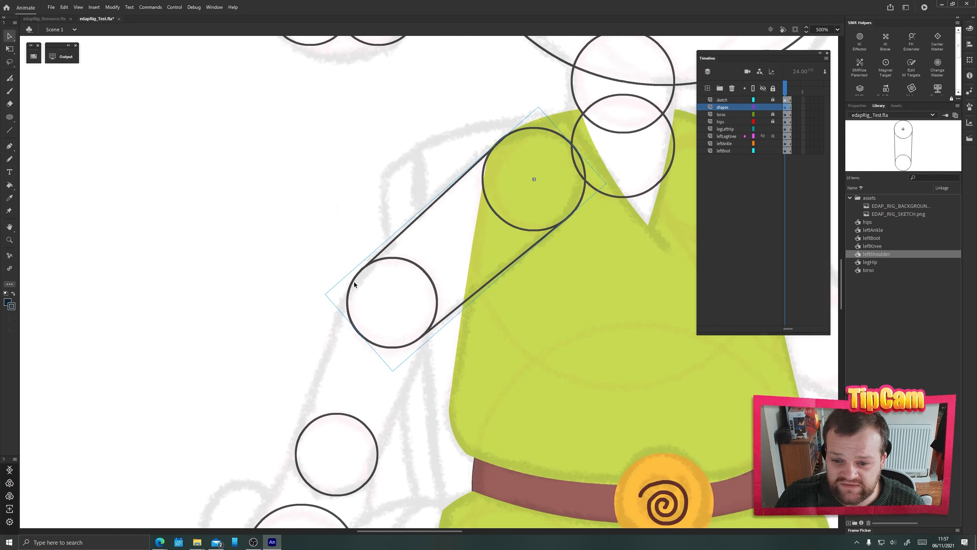
Open the leftShoulder symbol in isolation for editing, examine its upright circles and connecting lines, and return to the main scene.
left_click(65, 7)
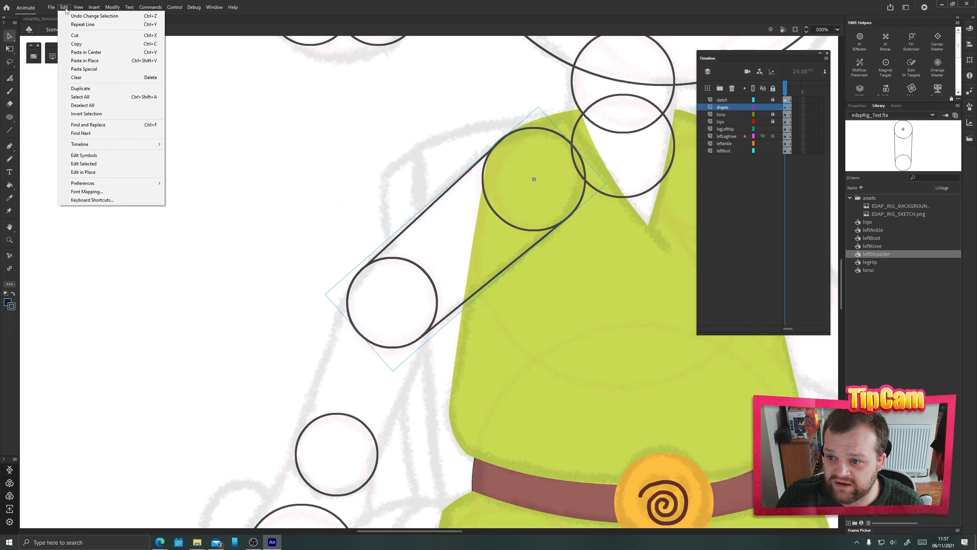
left_click(108, 165)
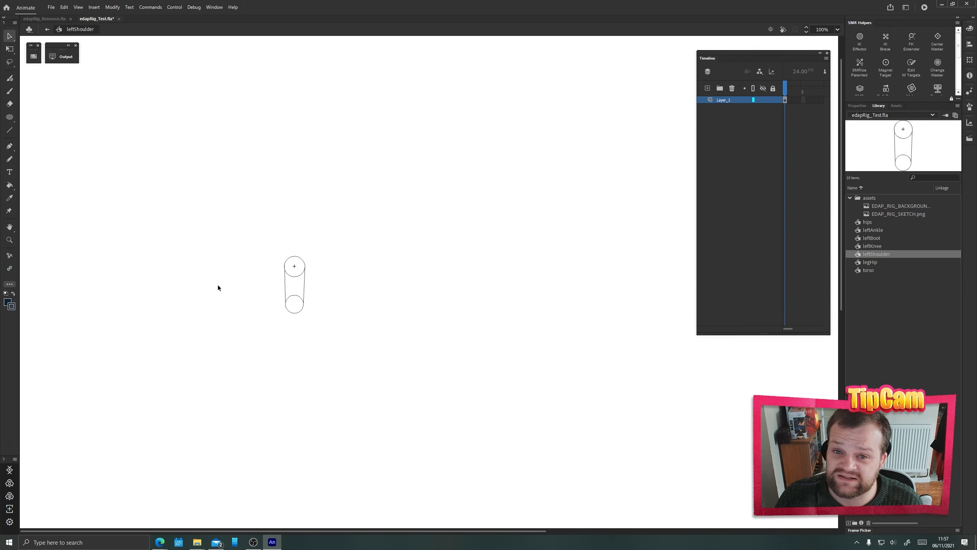
key("ctrl+4")
mouse_move(113, 284)
left_mouse_down()
mouse_move(293, 268)
mouse_move(427, 295)
left_mouse_up()
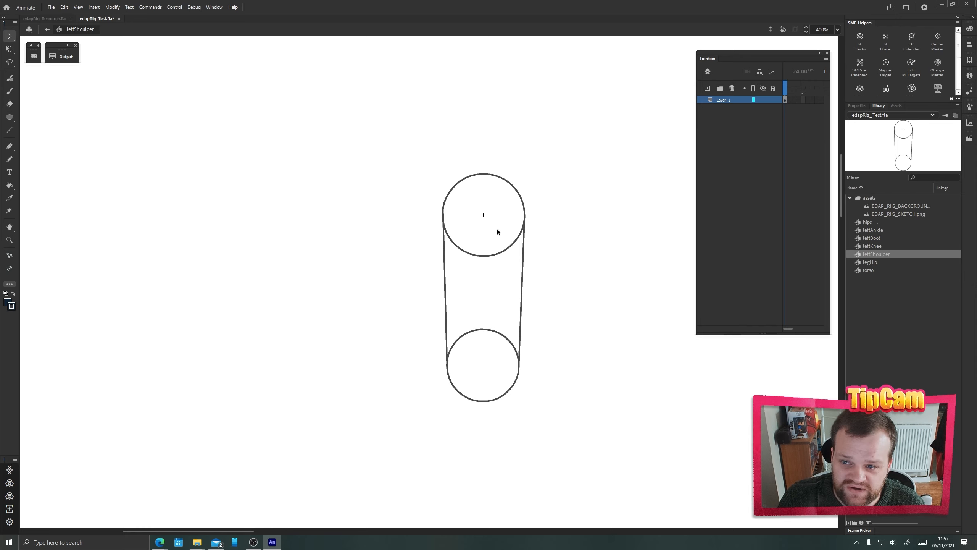
left_click(48, 29)
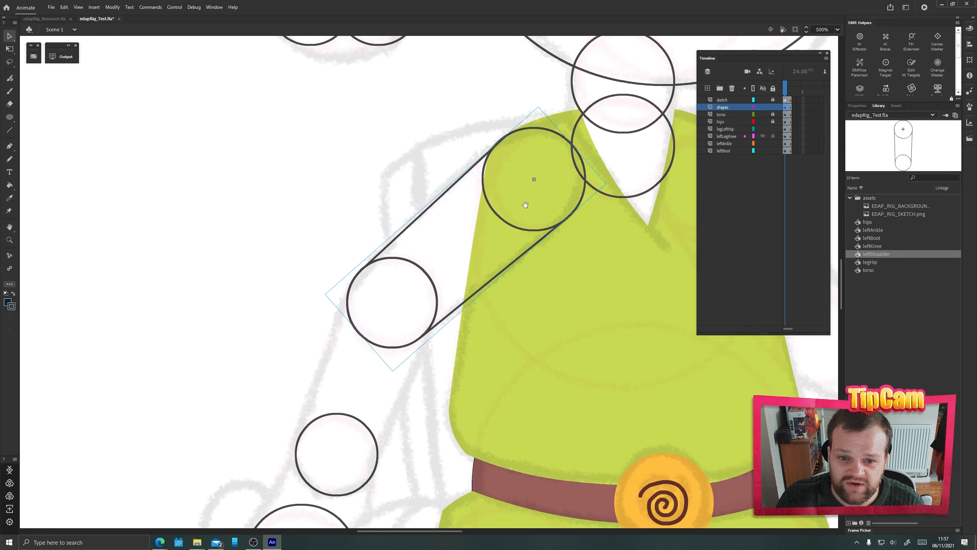
Select all parts of the assembled character on the stage, from the hat down to the boots, including sword and lantern.
left_click_drag(526, 205, 337, 241)
left_click_drag(303, 293, 356, 257)
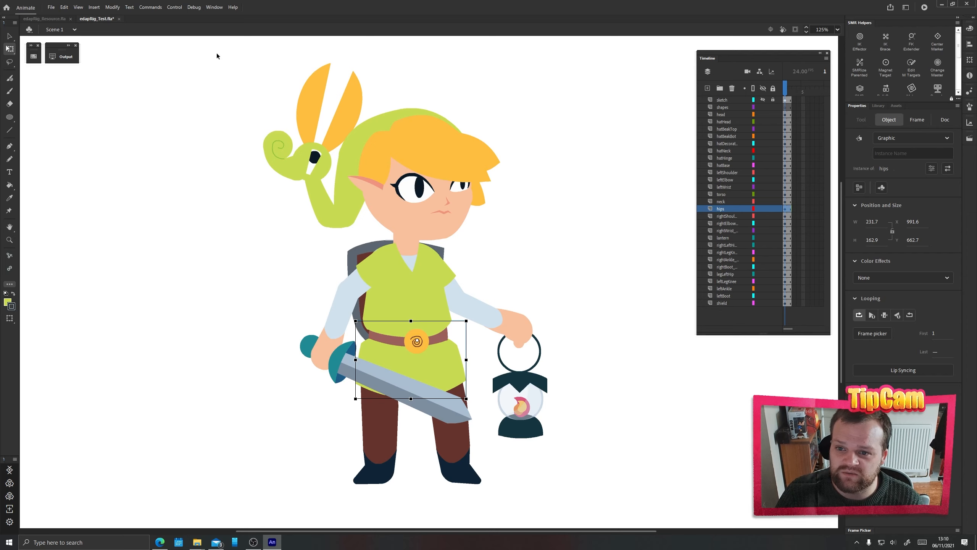
left_click_drag(192, 50, 627, 509)
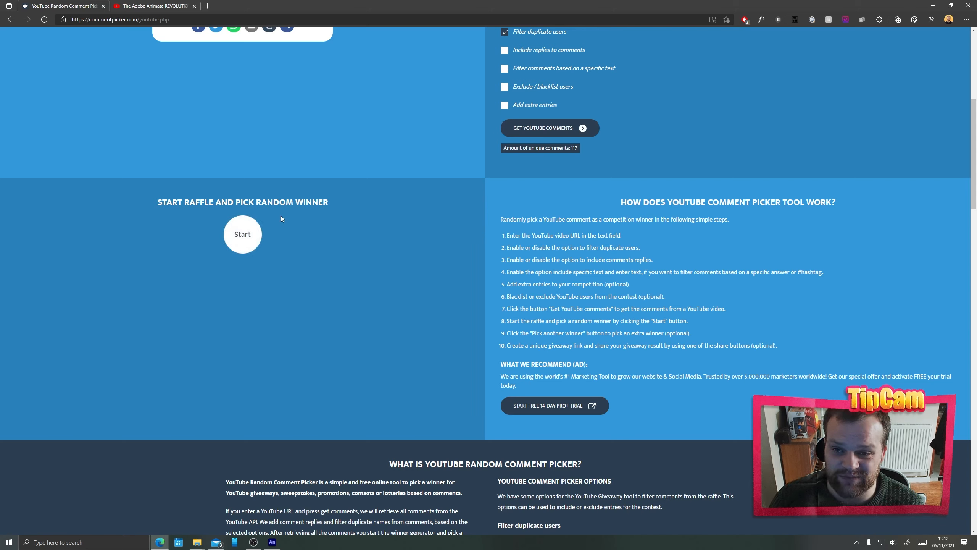
Start the YouTube comment raffle to draw a random winner, and draw four additional winners.
left_click(237, 245)
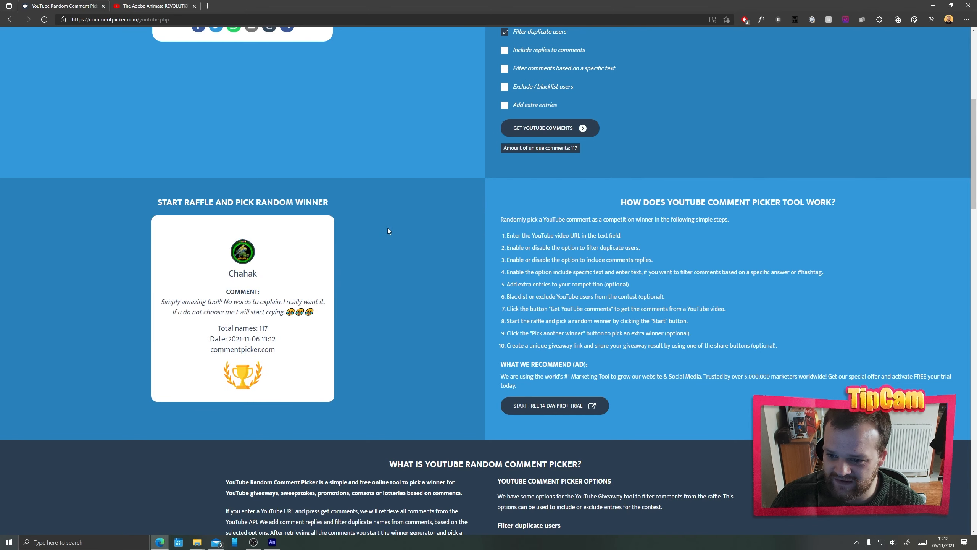
scroll(388, 227, "down", 2)
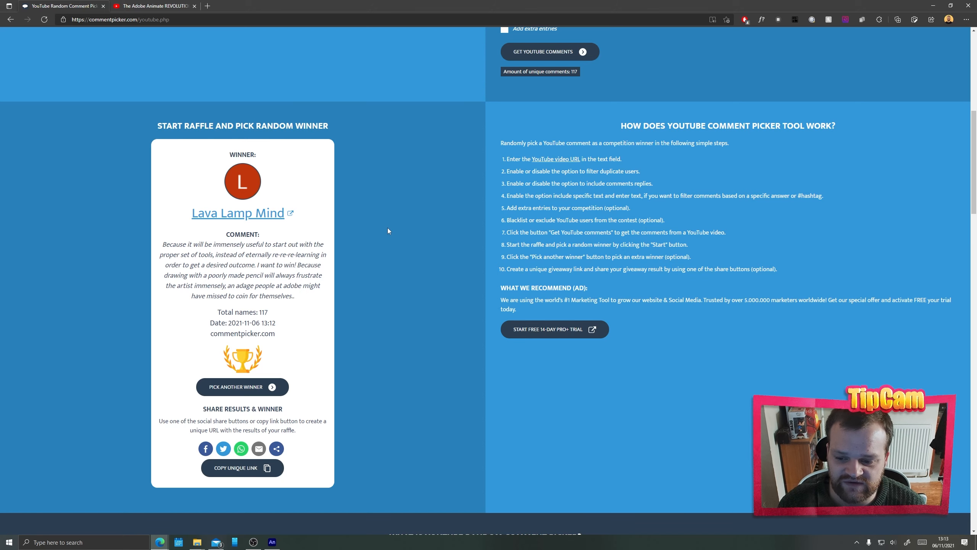
left_click(229, 386)
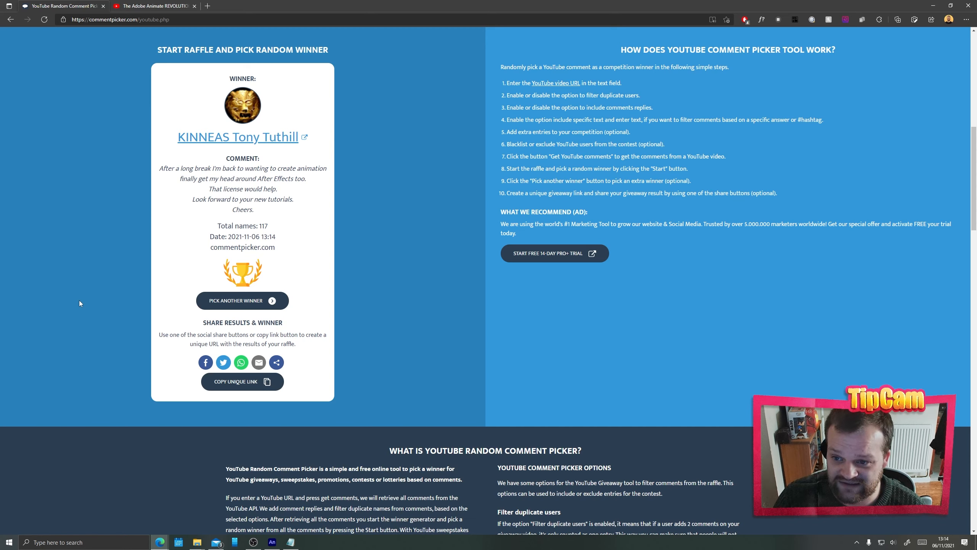
left_click(217, 302)
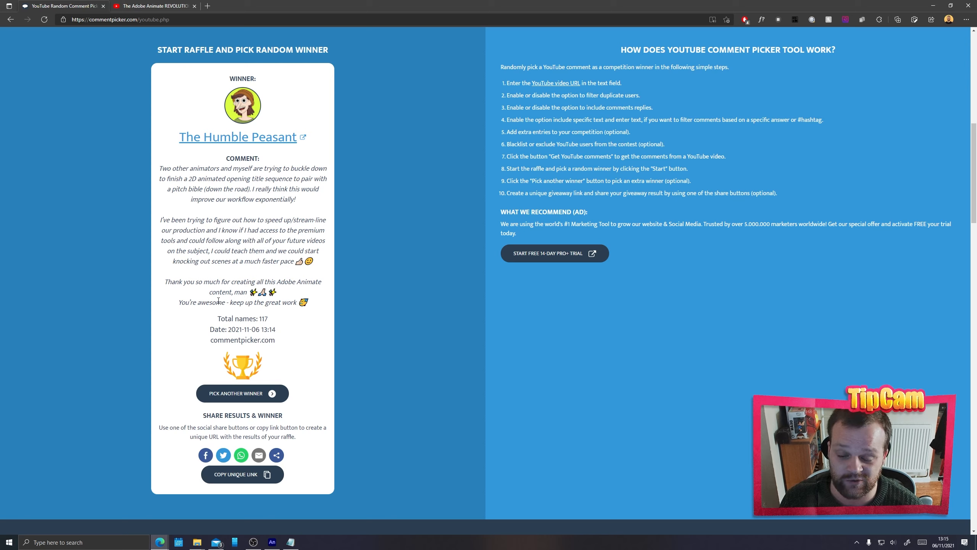
left_click(235, 393)
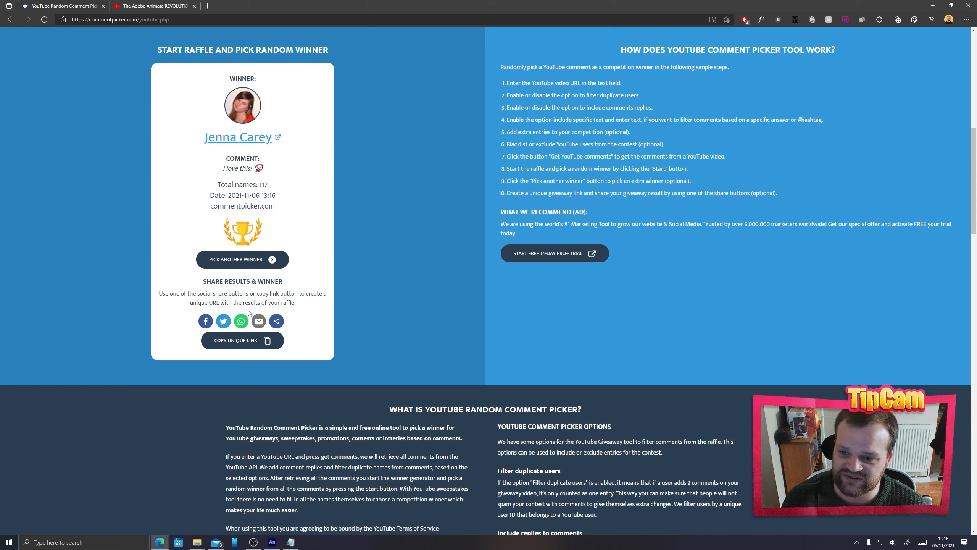
left_click(220, 260)
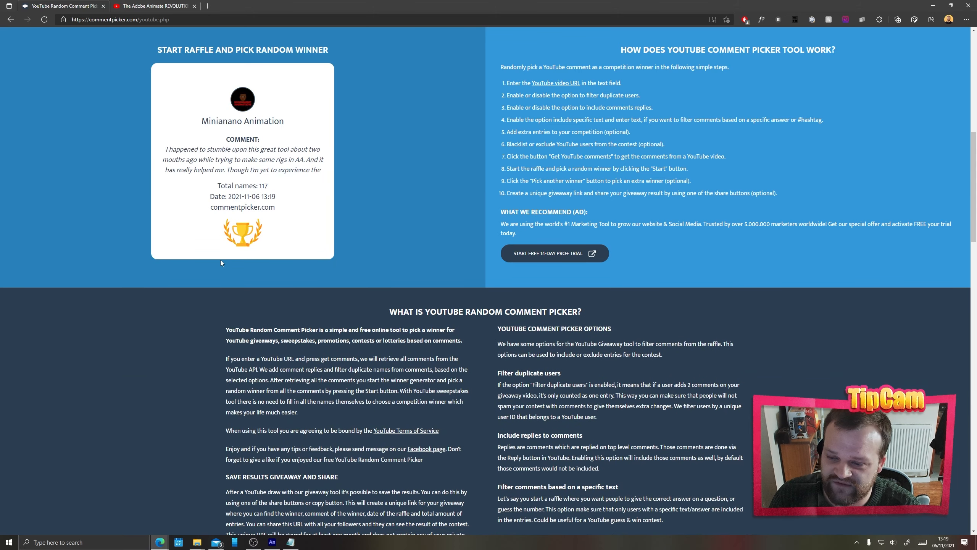